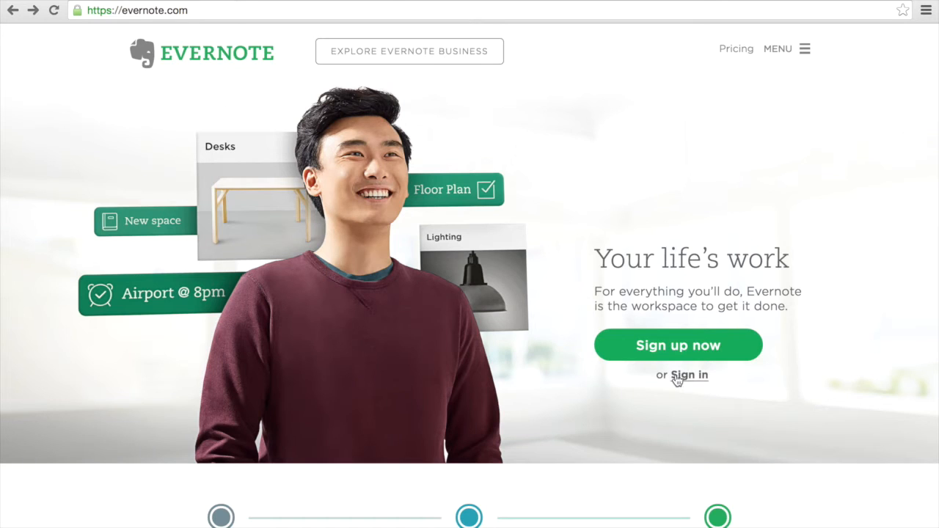
Open the navigation menu at the top right of the evernote.com homepage.
{"action": "left_click", "coordinate": [786, 52]}
Sign in with the suggested saved account email and the account password.
{"action": "left_click", "coordinate": [605, 106]}
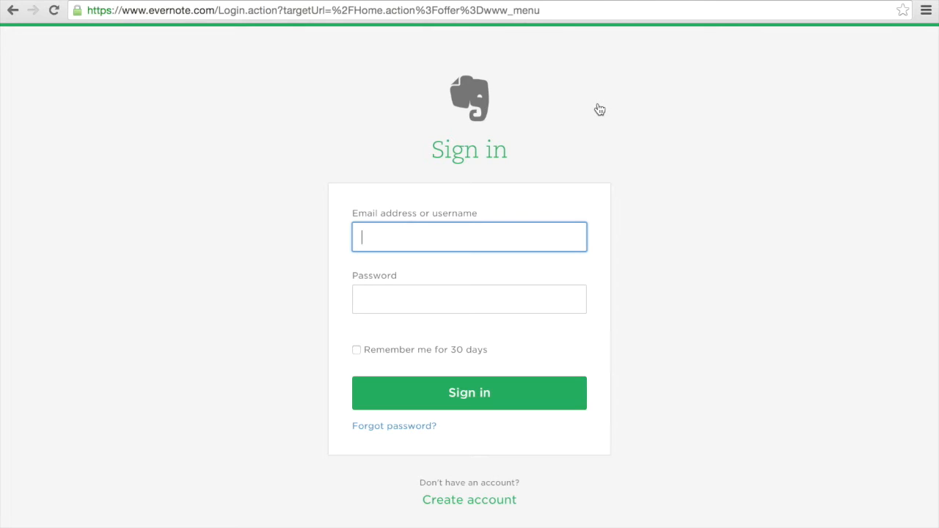
{"action": "type", "text": "004"}
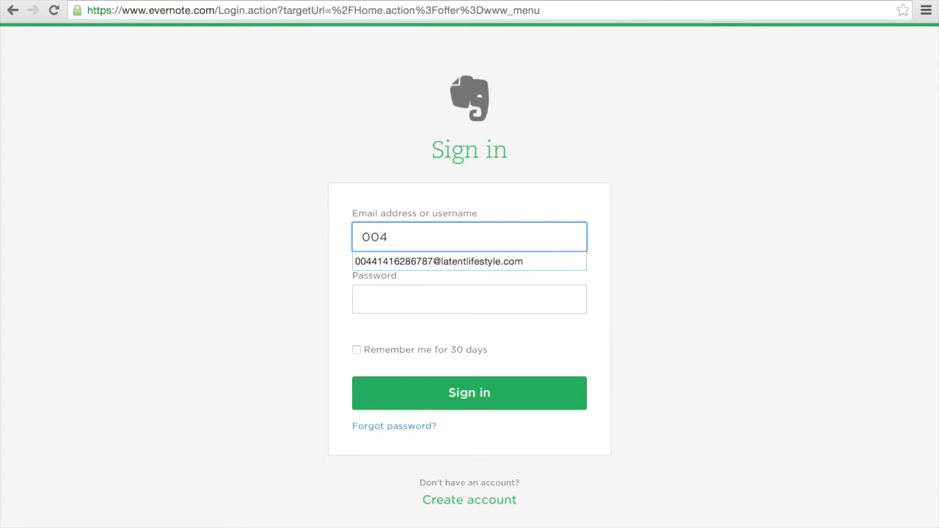
{"action": "type", "text": "141"}
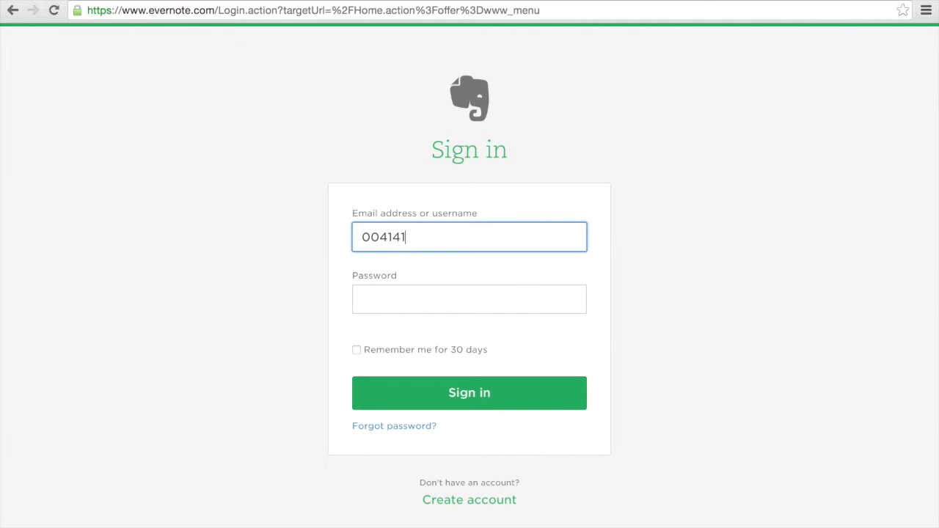
{"action": "key", "text": "BackSpace"}
{"action": "key", "text": "BackSpace"}
{"action": "key", "text": "BackSpace"}
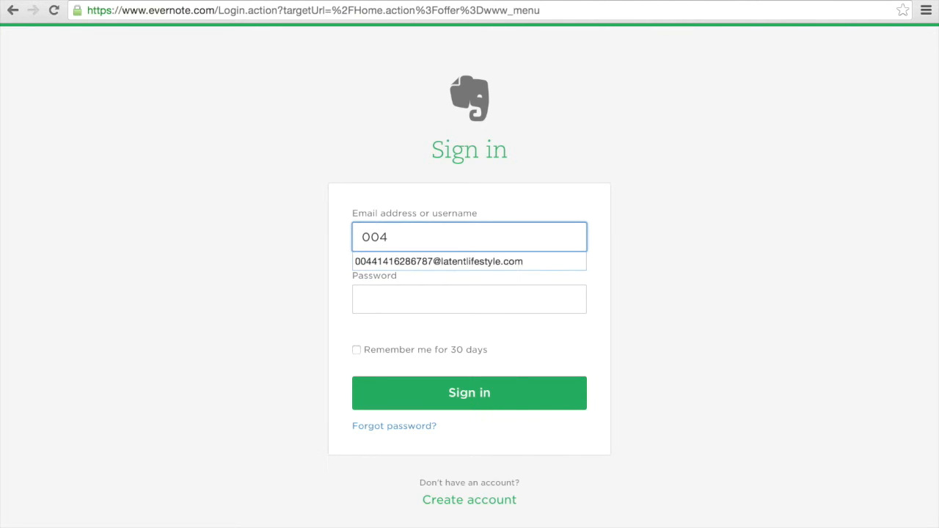
{"action": "type", "text": "4"}
{"action": "key", "text": "Down"}
{"action": "key", "text": "Return"}
{"action": "key", "text": "Tab"}
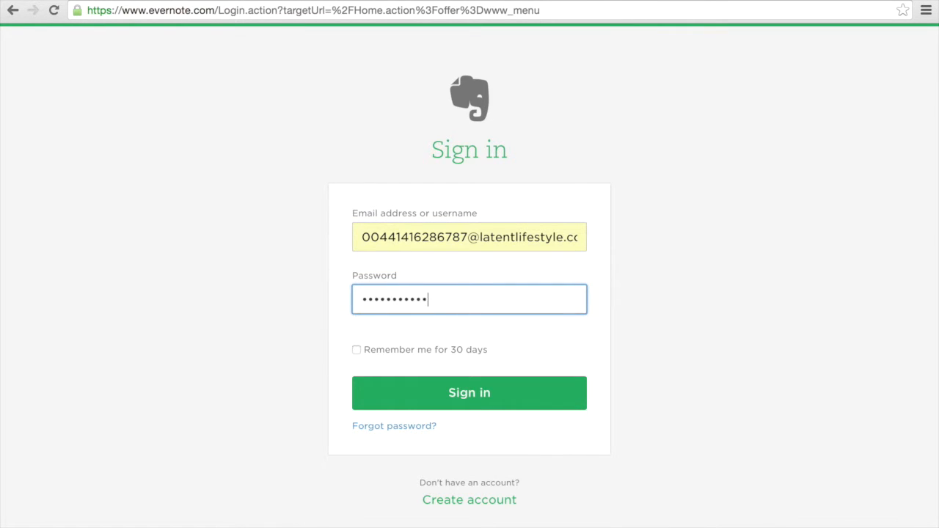
{"action": "left_click", "coordinate": [530, 394]}
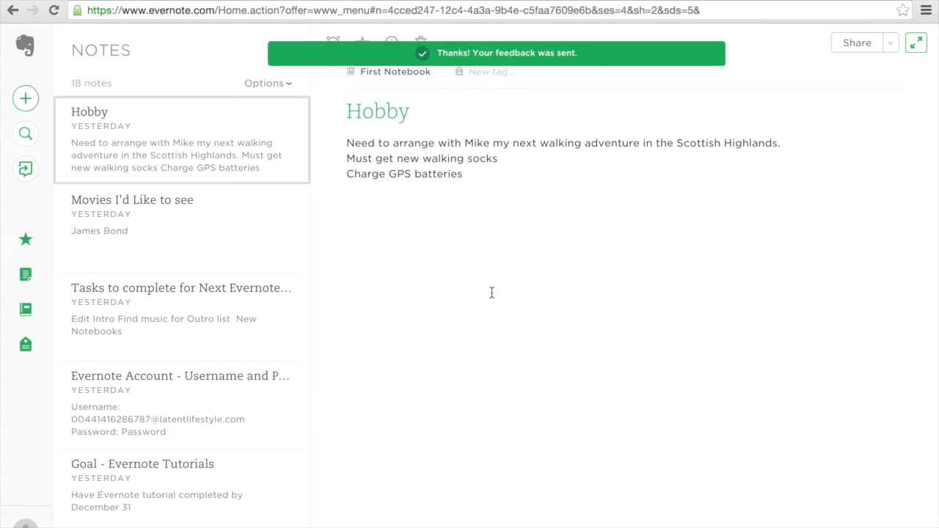
{"action": "scroll", "coordinate": [257, 330], "scroll_direction": "down", "scroll_amount": 1}
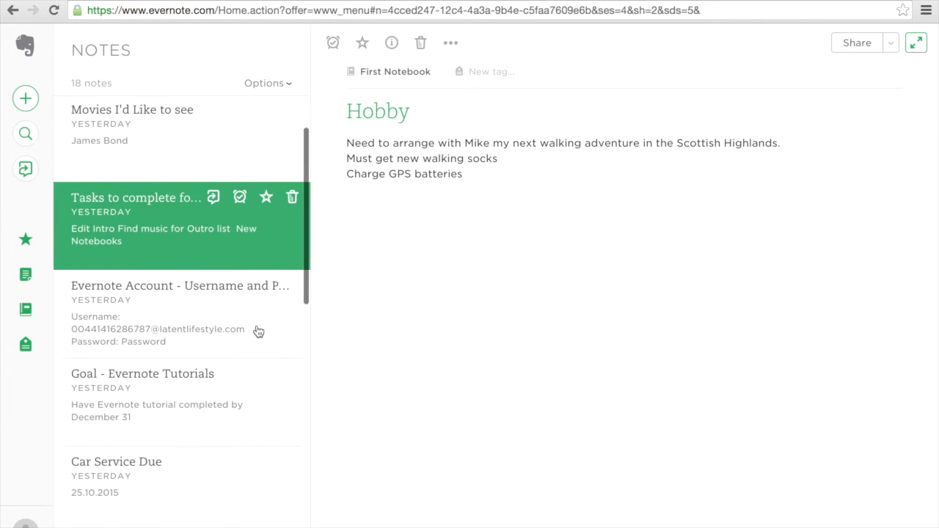
{"action": "scroll", "coordinate": [258, 332], "scroll_direction": "down", "scroll_amount": 10}
{"action": "scroll", "coordinate": [257, 331], "scroll_direction": "up", "scroll_amount": 12}
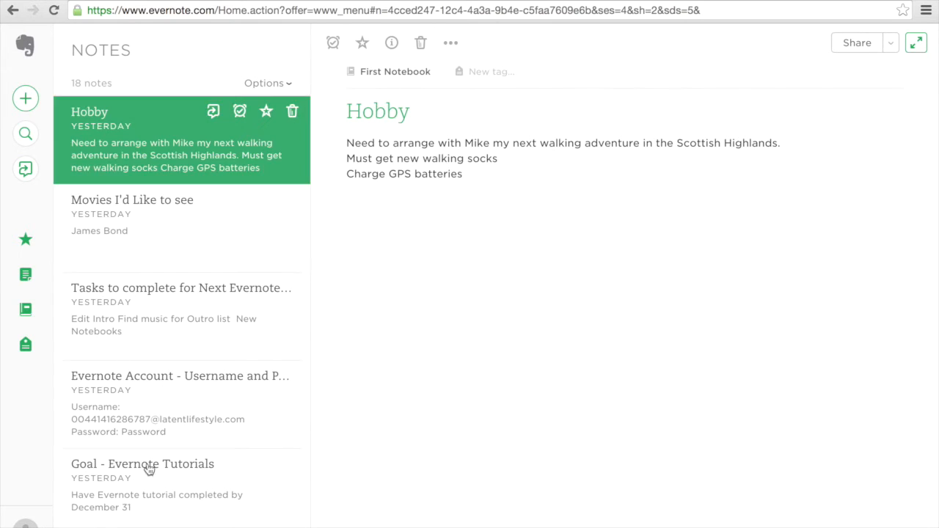
{"action": "scroll", "coordinate": [163, 508], "scroll_direction": "down", "scroll_amount": 5}
{"action": "scroll", "coordinate": [162, 508], "scroll_direction": "down", "scroll_amount": 5}
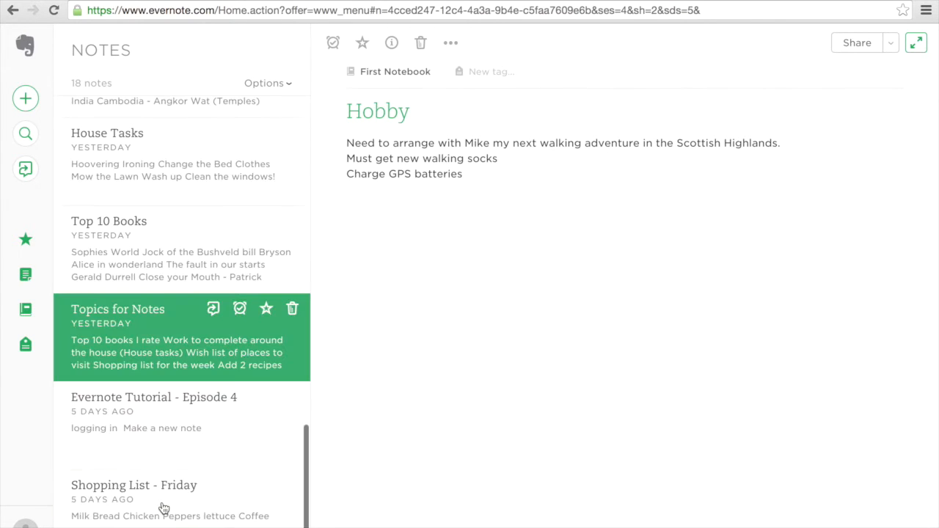
{"action": "scroll", "coordinate": [163, 508], "scroll_direction": "up", "scroll_amount": 8}
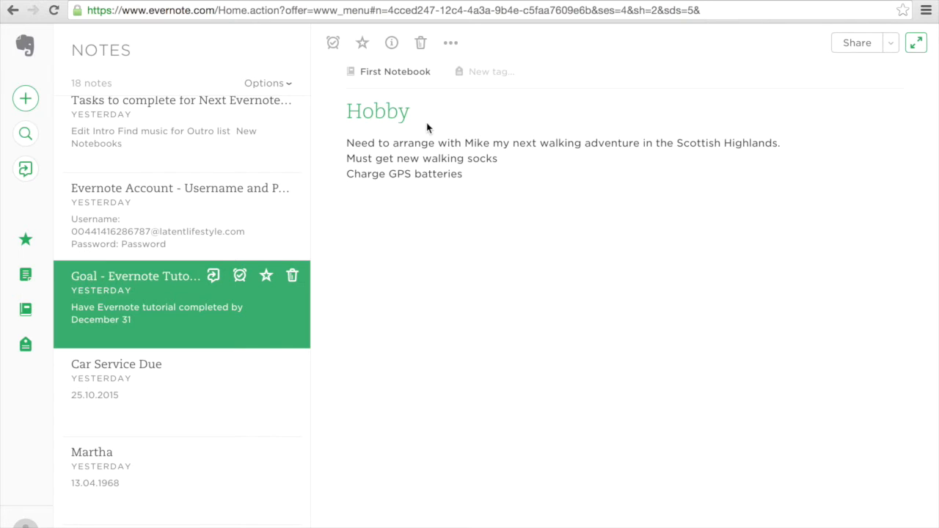
Open First Notebook from the Notebooks panel to list its 18 notes, after reviewing all notes.
{"action": "left_click", "coordinate": [26, 312]}
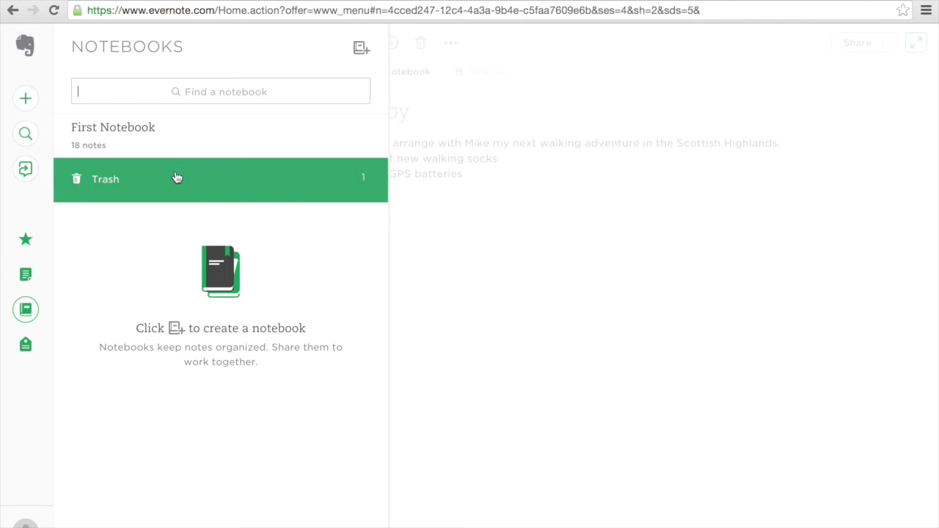
{"action": "left_click", "coordinate": [153, 132]}
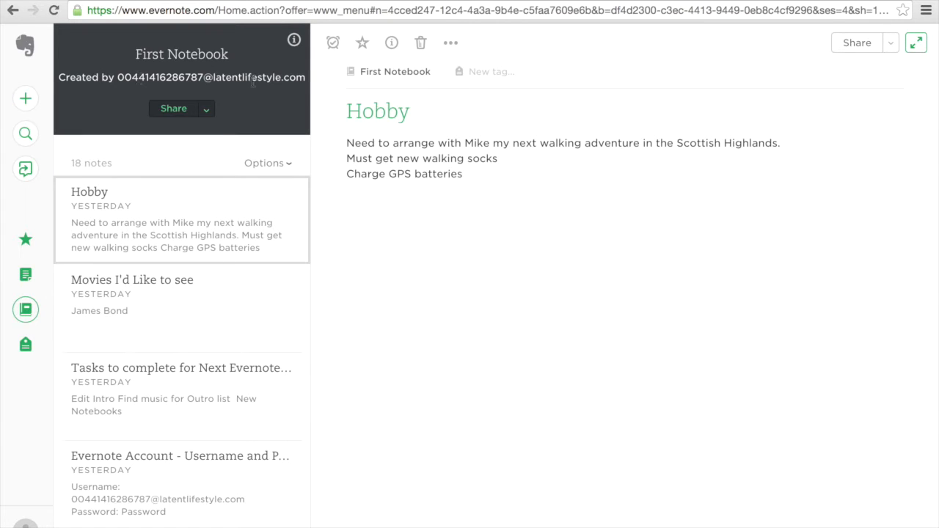
{"action": "left_click", "coordinate": [28, 277]}
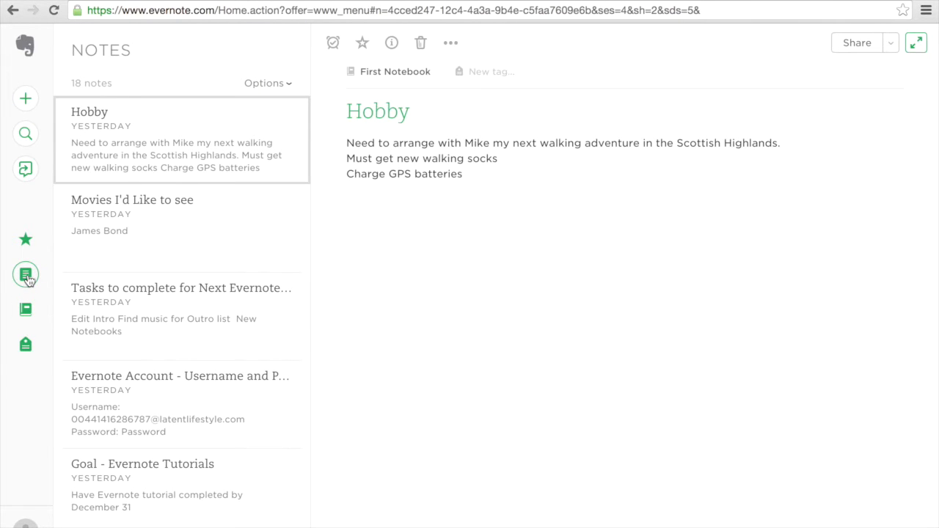
{"action": "scroll", "coordinate": [130, 352], "scroll_direction": "down", "scroll_amount": 1}
{"action": "scroll", "coordinate": [129, 347], "scroll_direction": "down", "scroll_amount": 10}
{"action": "scroll", "coordinate": [128, 347], "scroll_direction": "up", "scroll_amount": 5}
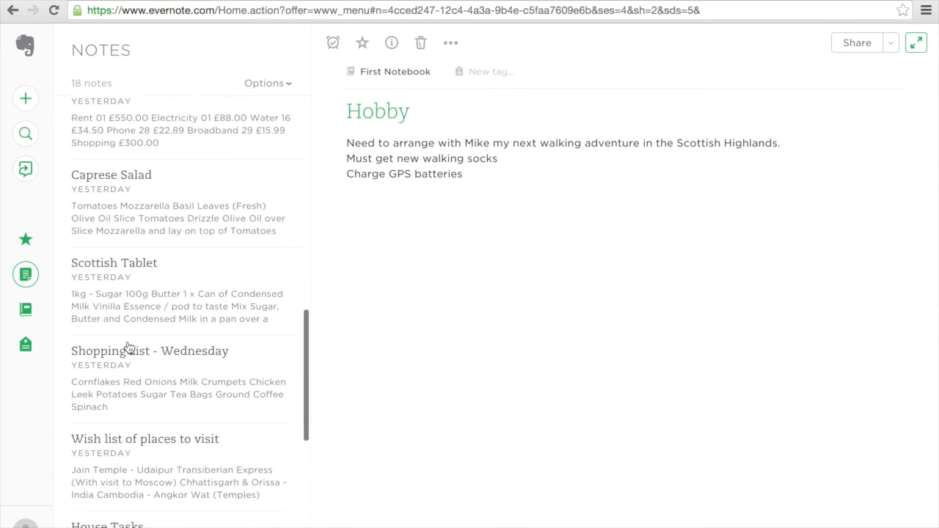
{"action": "scroll", "coordinate": [129, 347], "scroll_direction": "up", "scroll_amount": 6}
{"action": "left_click", "coordinate": [26, 309]}
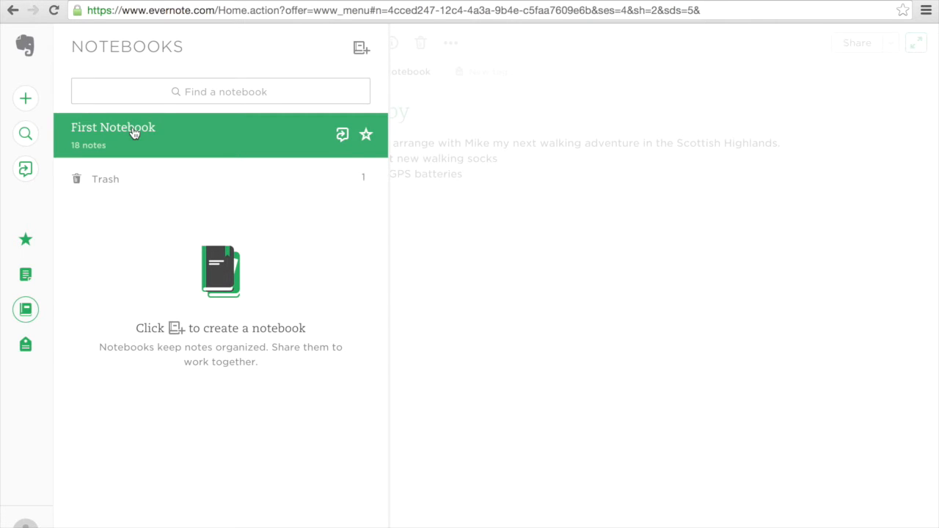
{"action": "left_click", "coordinate": [133, 132]}
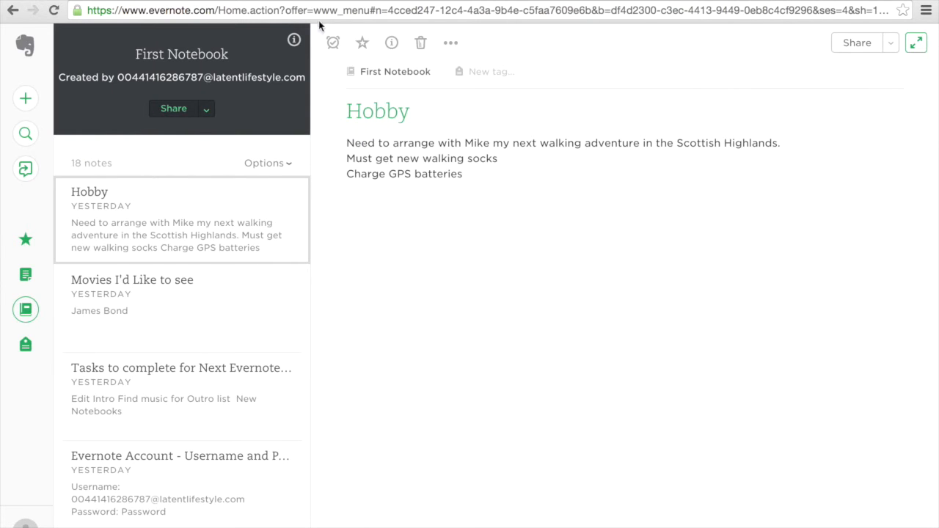
Change First Notebook's title to 'Stuff' in its info settings and save.
{"action": "left_click", "coordinate": [294, 41]}
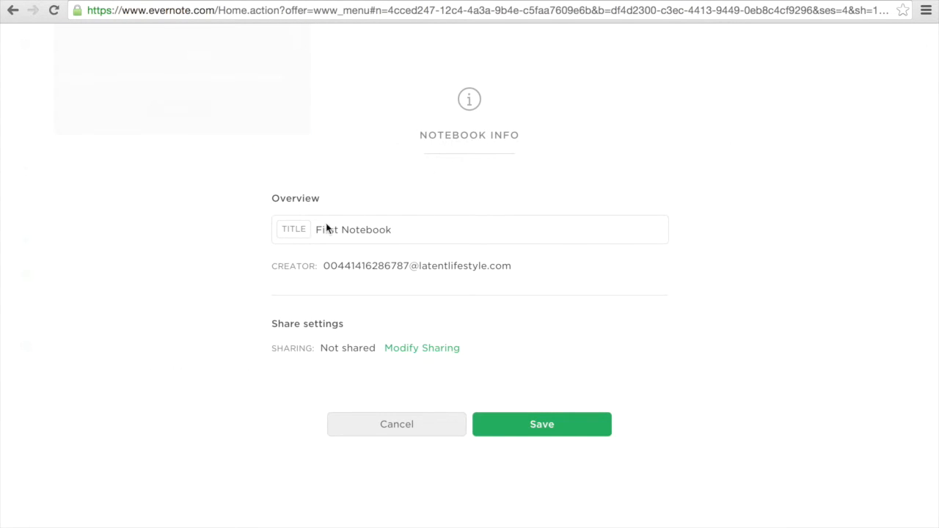
{"action": "left_click_drag", "start_coordinate": [396, 229], "coordinate": [312, 225]}
{"action": "type", "text": "Stuff"}
{"action": "left_click", "coordinate": [545, 427]}
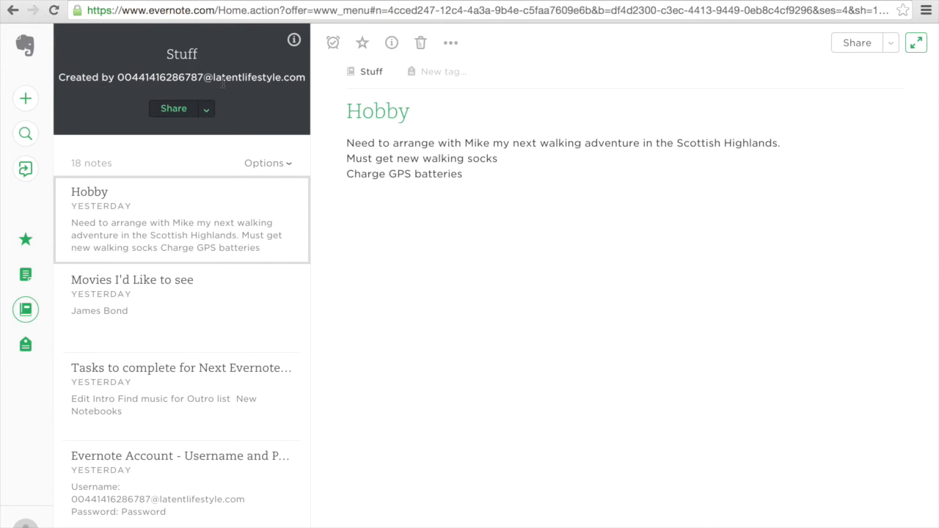
Open the 'Movies I'd Like to see' note from the all-notes list and scroll through it.
{"action": "left_click", "coordinate": [26, 311]}
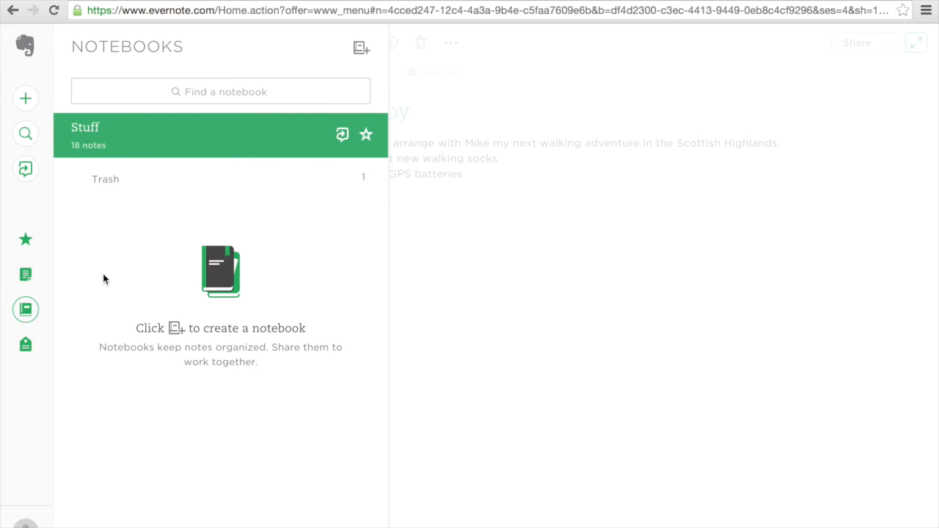
{"action": "left_click", "coordinate": [25, 274]}
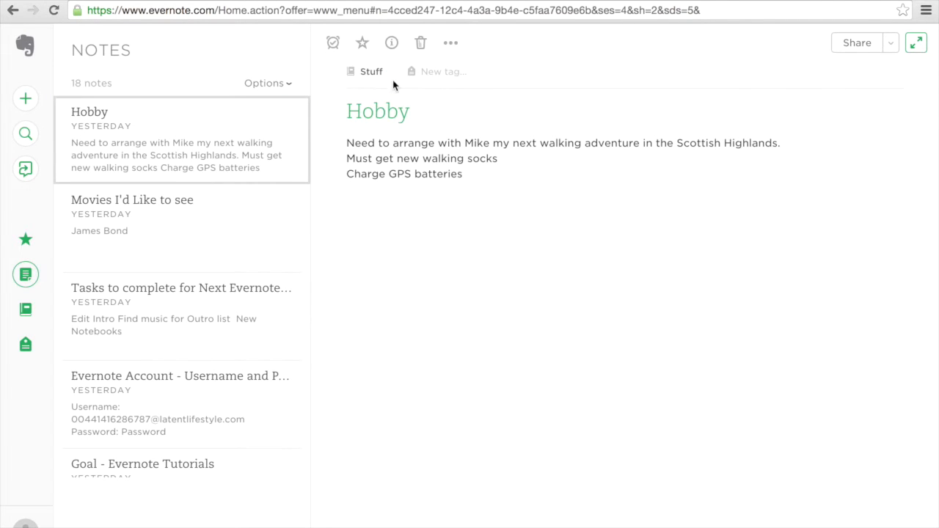
{"action": "left_click", "coordinate": [198, 219]}
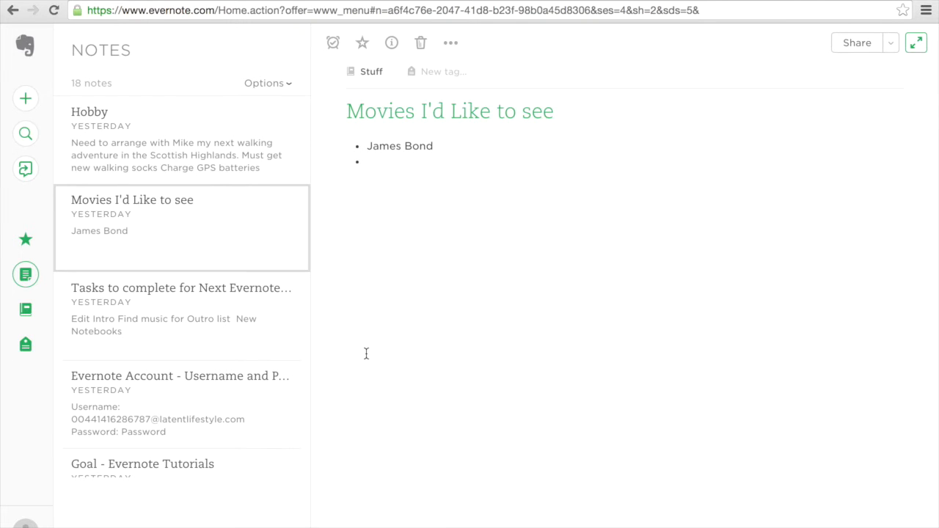
{"action": "scroll", "coordinate": [126, 433], "scroll_direction": "down", "scroll_amount": 7}
{"action": "scroll", "coordinate": [127, 433], "scroll_direction": "down", "scroll_amount": 7}
{"action": "scroll", "coordinate": [126, 433], "scroll_direction": "up", "scroll_amount": 10}
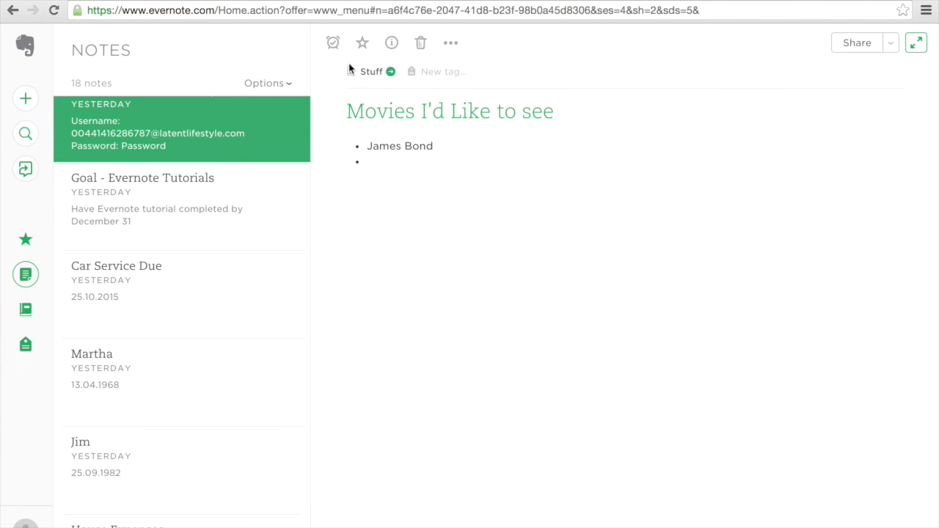
Search for 'car', viewing the Car Service Due and Topics for Notes results.
{"action": "left_click", "coordinate": [26, 136]}
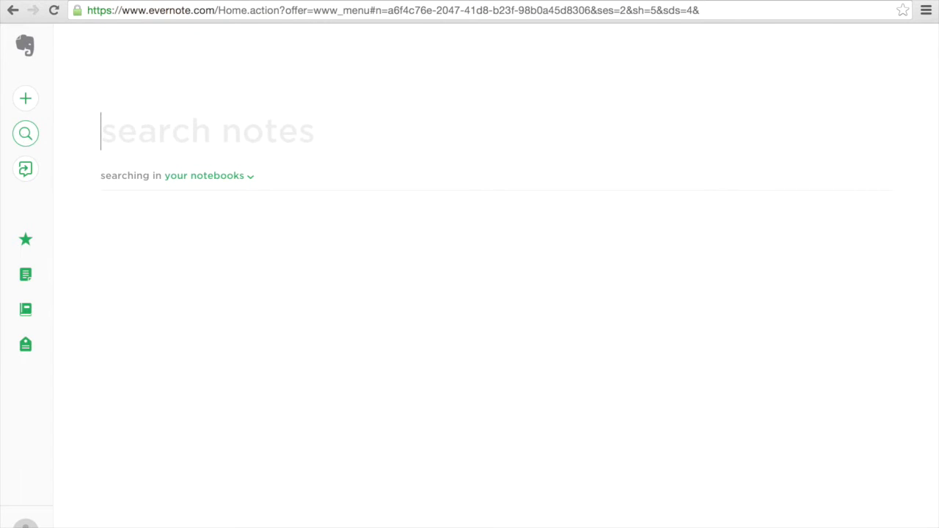
{"action": "type", "text": "car"}
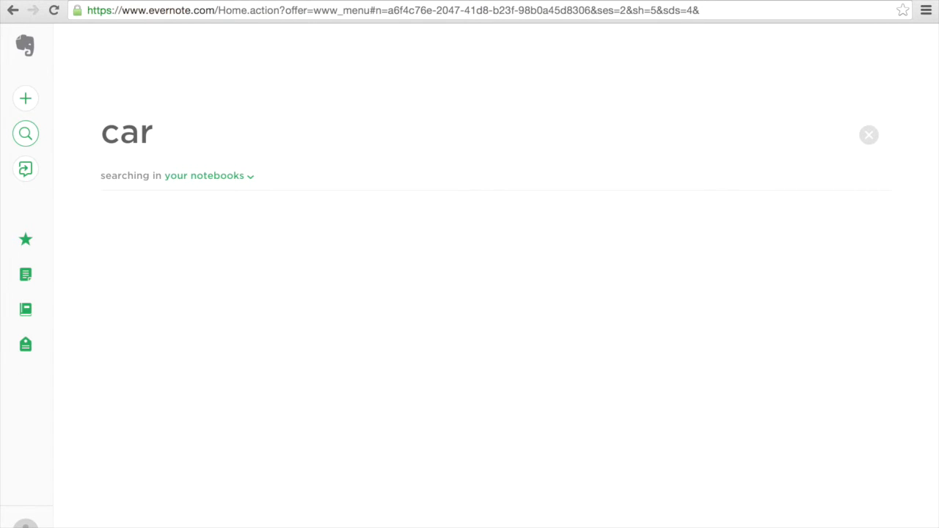
{"action": "key", "text": "Return"}
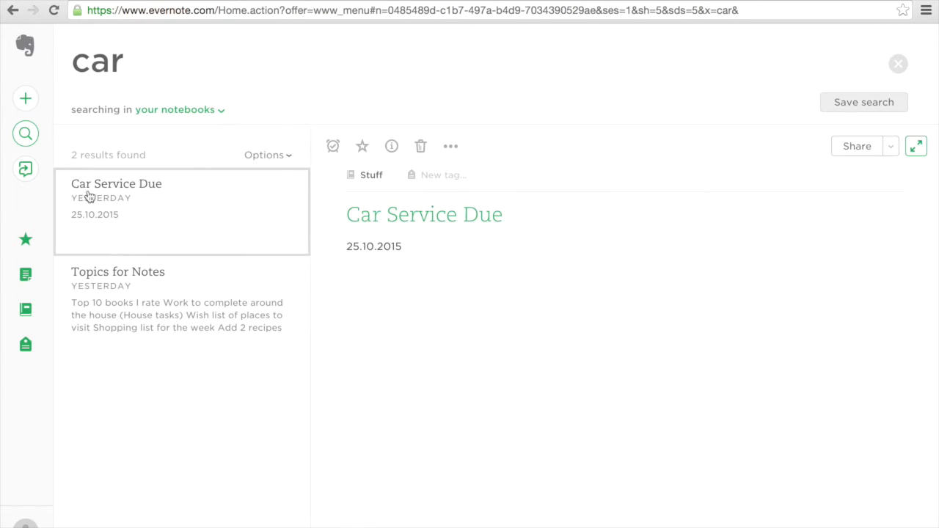
{"action": "left_click", "coordinate": [109, 183]}
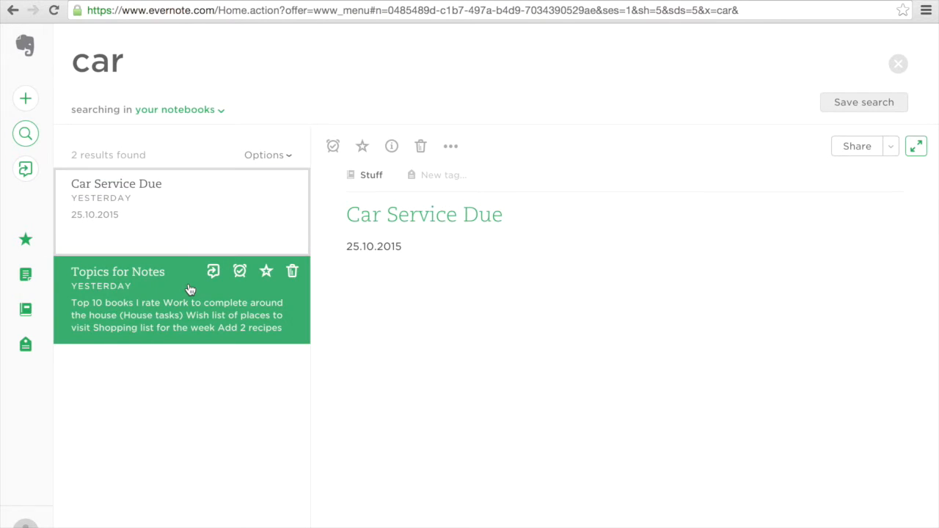
{"action": "left_click", "coordinate": [189, 288]}
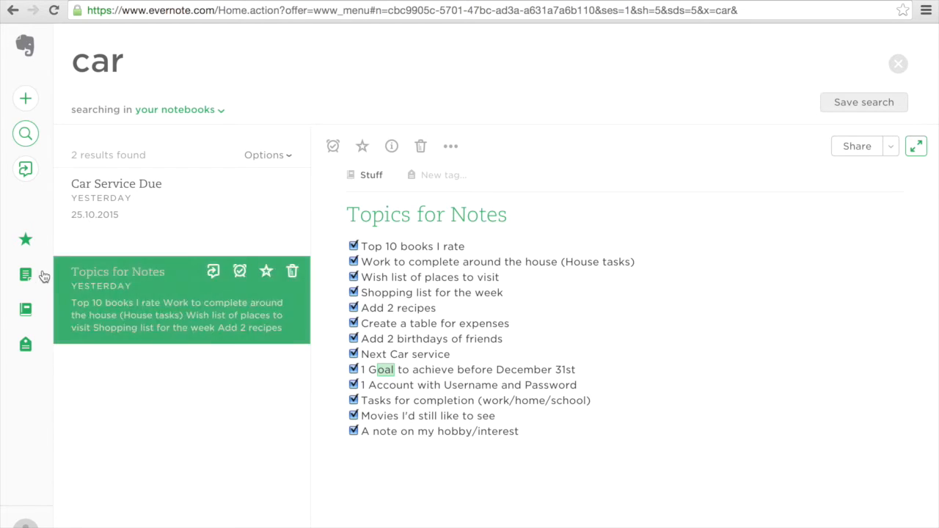
{"action": "left_click", "coordinate": [25, 134]}
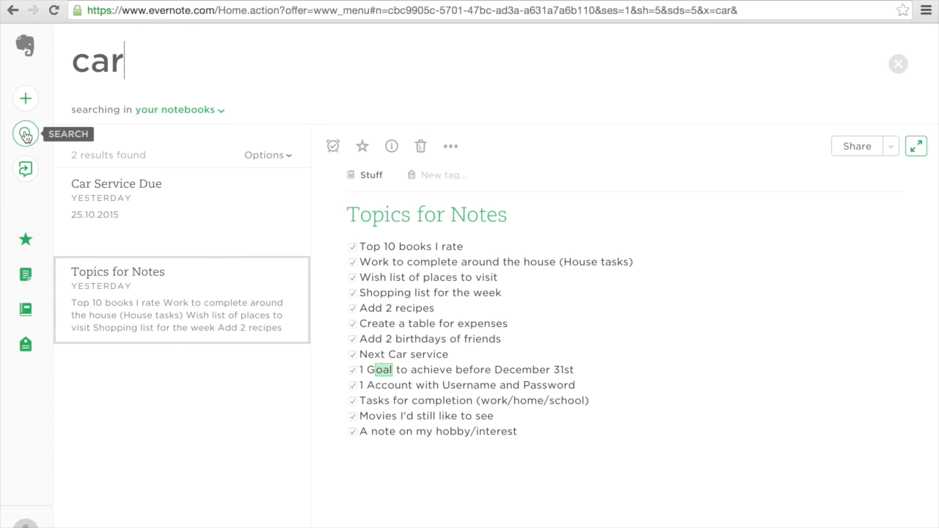
Replace the search term 'car' with 'james' and run the search.
{"action": "key", "text": "BackSpace"}
{"action": "key", "text": "BackSpace"}
{"action": "key", "text": "BackSpace"}
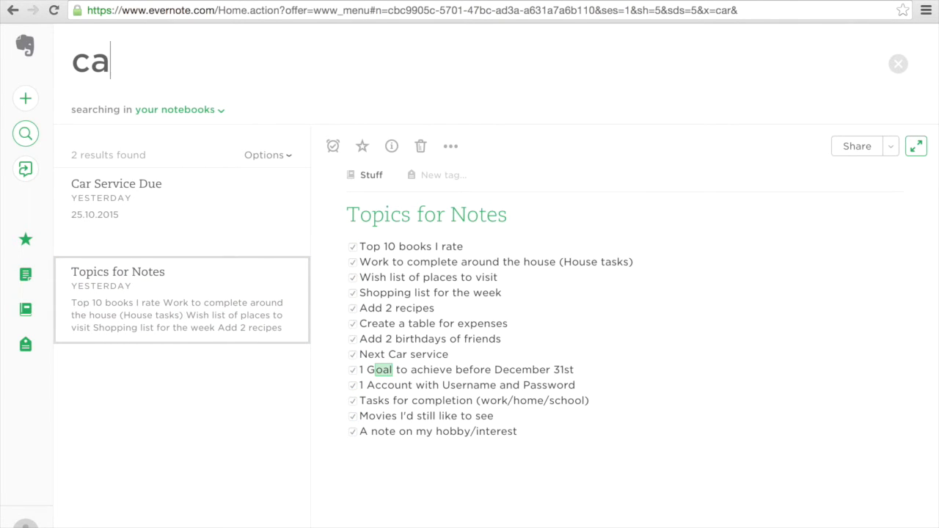
{"action": "type", "text": "james"}
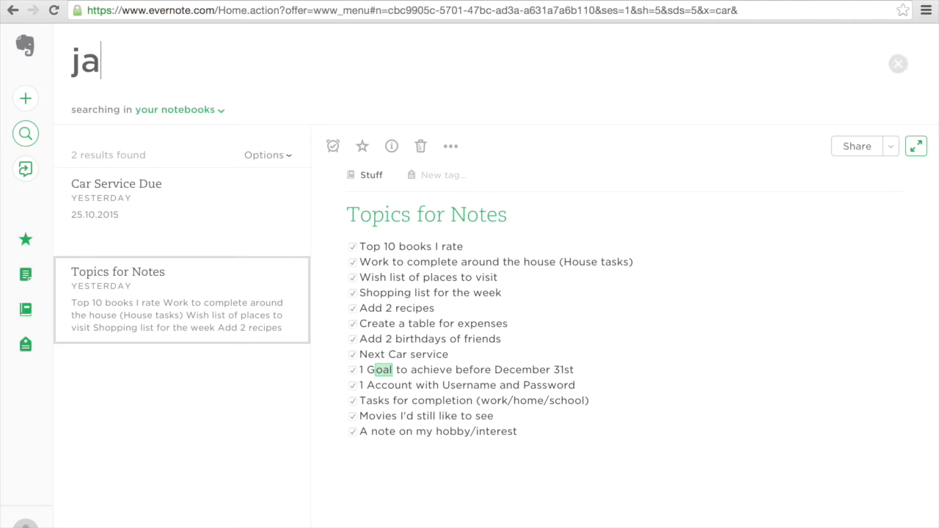
{"action": "key", "text": "Return"}
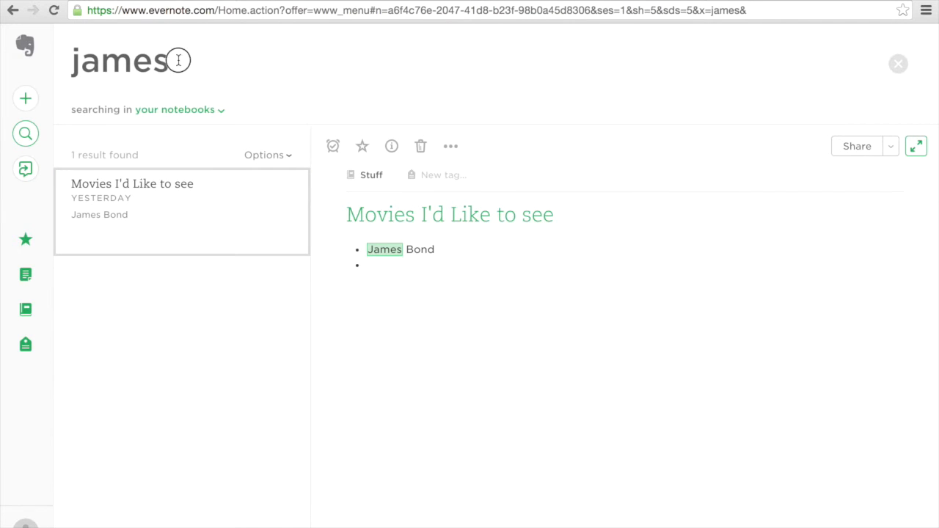
Search for 'and' instead and scroll through the 18 results.
{"action": "left_click_drag", "start_coordinate": [180, 61], "coordinate": [60, 63]}
{"action": "type", "text": "and"}
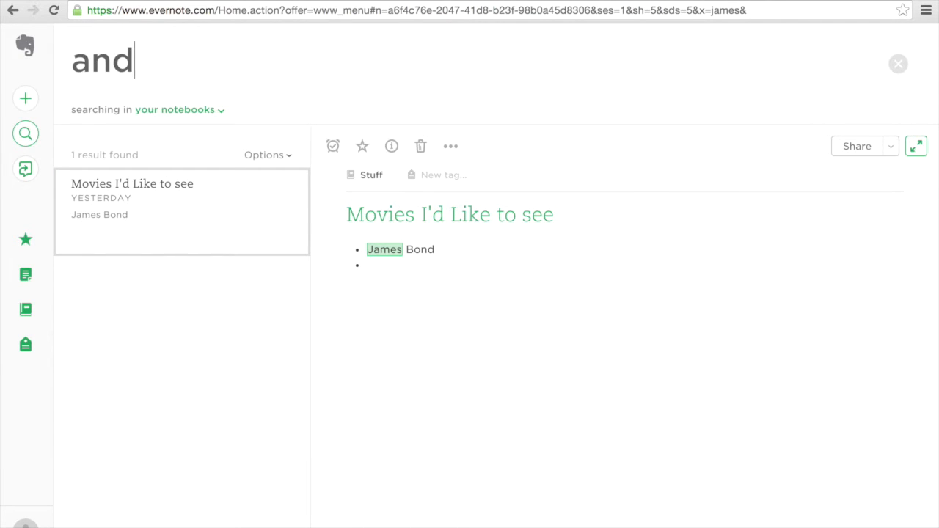
{"action": "key", "text": "Return"}
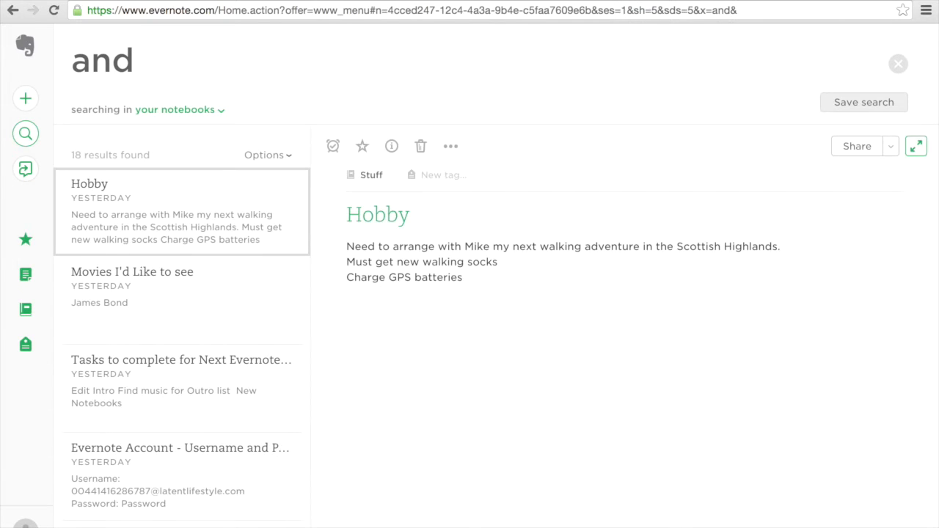
{"action": "scroll", "coordinate": [118, 327], "scroll_direction": "down", "scroll_amount": 10}
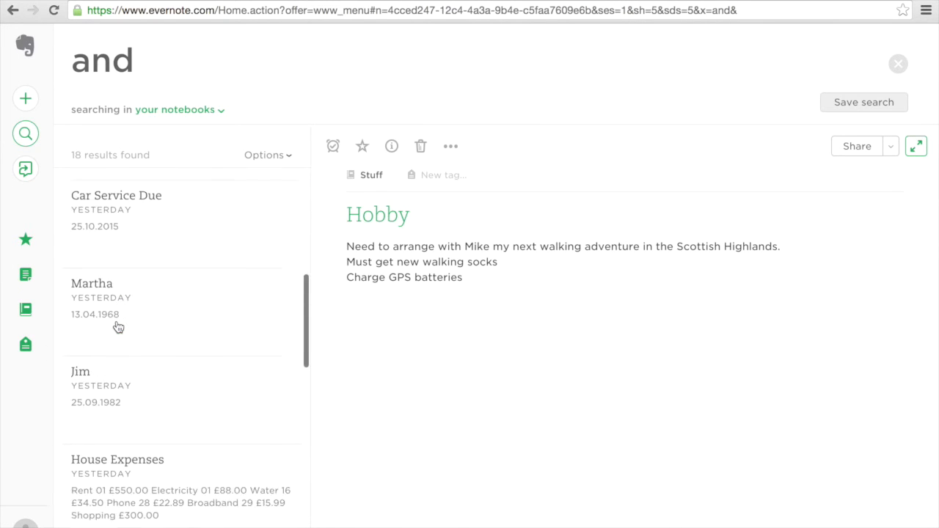
{"action": "scroll", "coordinate": [118, 327], "scroll_direction": "up", "scroll_amount": 10}
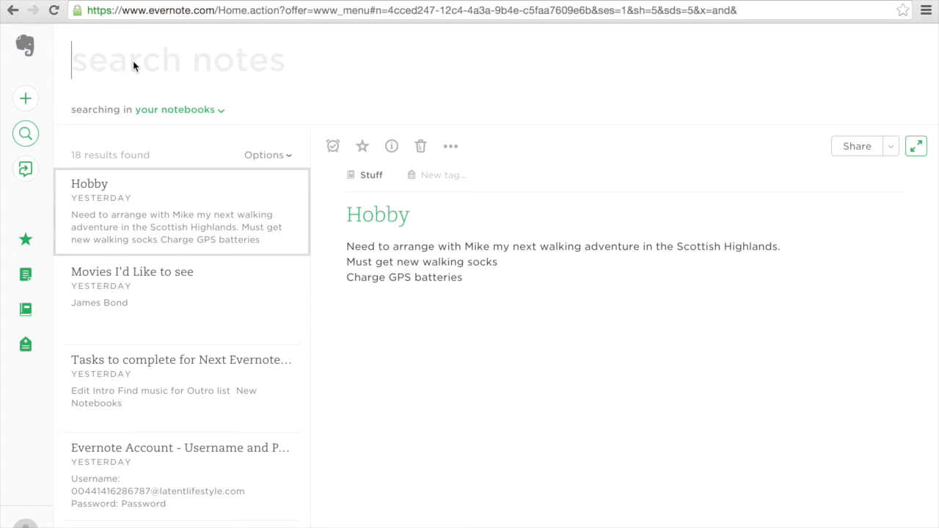
Search for 'temple', then refine it to 'temple jain' to isolate the Wish list note.
{"action": "type", "text": "temple"}
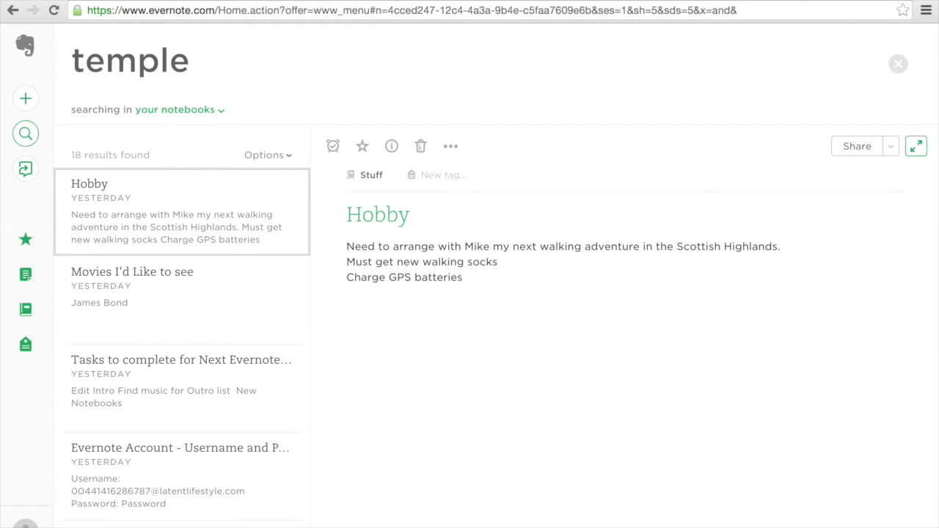
{"action": "key", "text": "Return"}
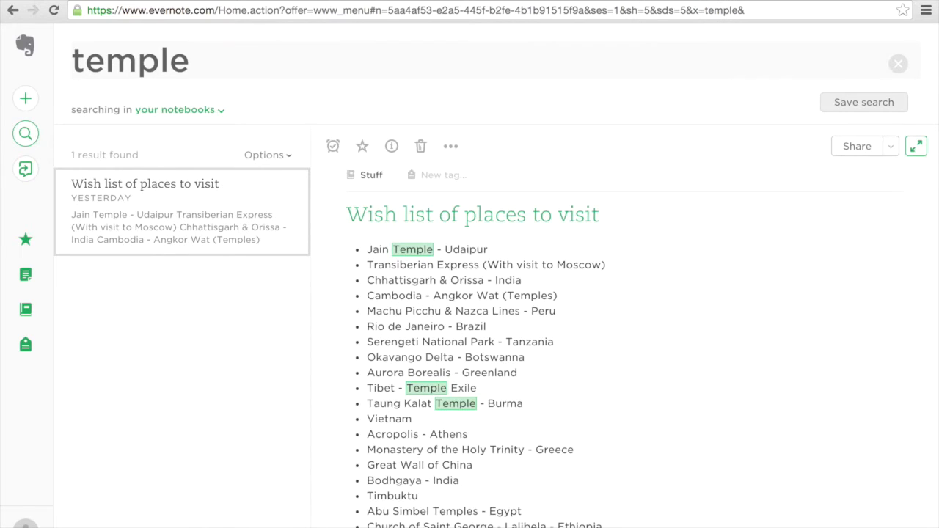
{"action": "left_click", "coordinate": [231, 68]}
{"action": "type", "text": "jain"}
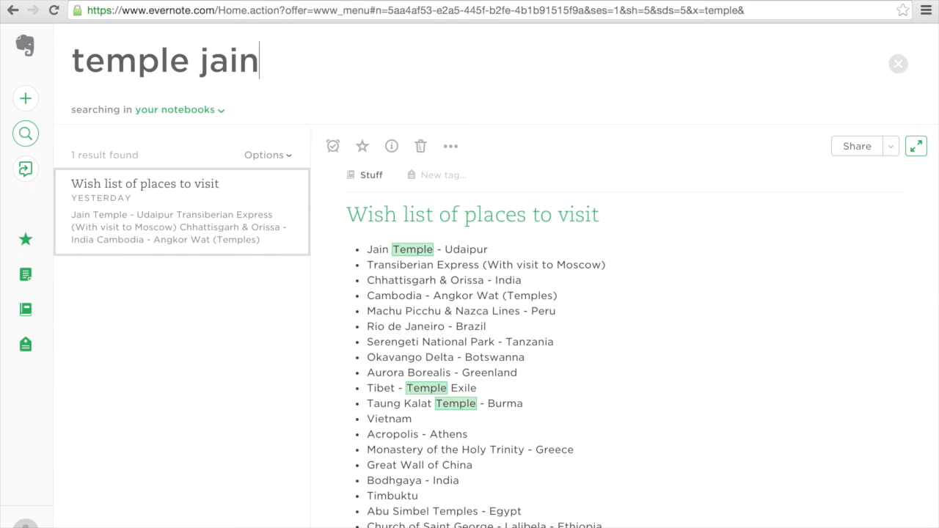
{"action": "key", "text": "Return"}
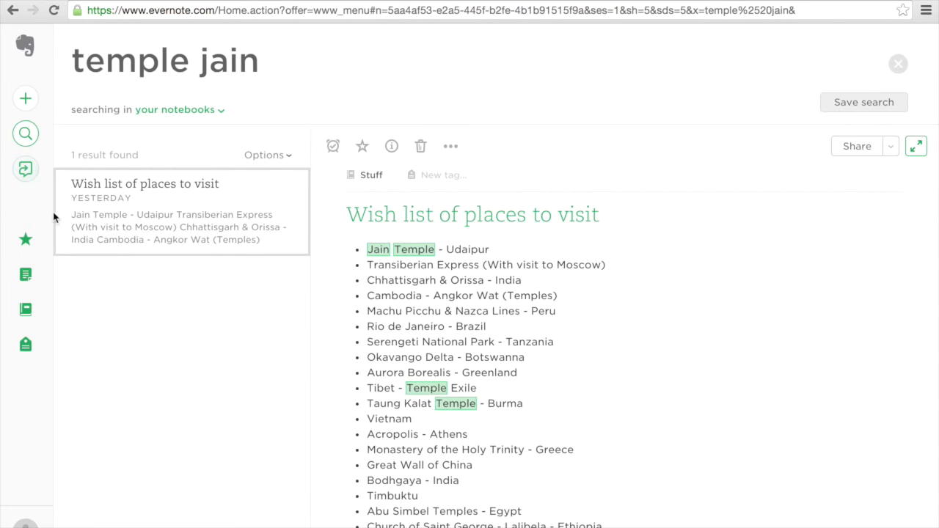
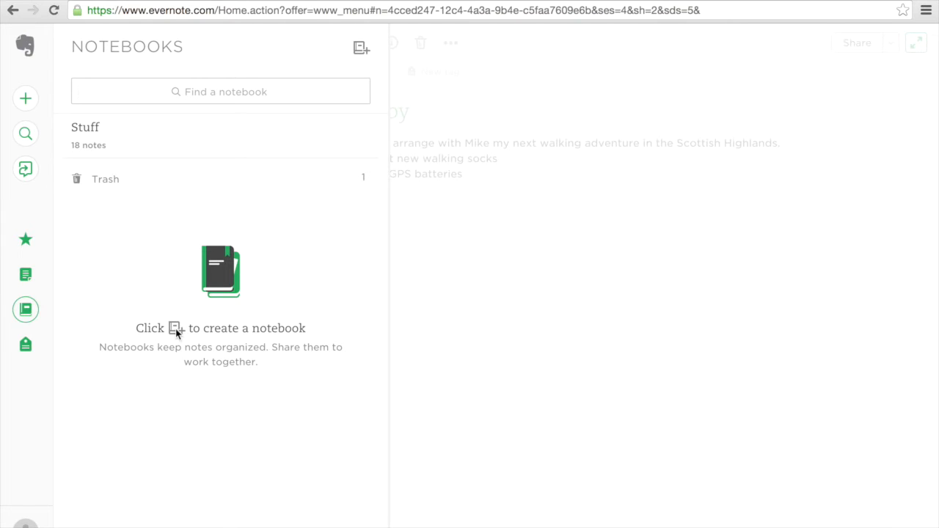
Start a new notebook from the top of the Notebooks panel.
{"action": "left_click", "coordinate": [364, 51]}
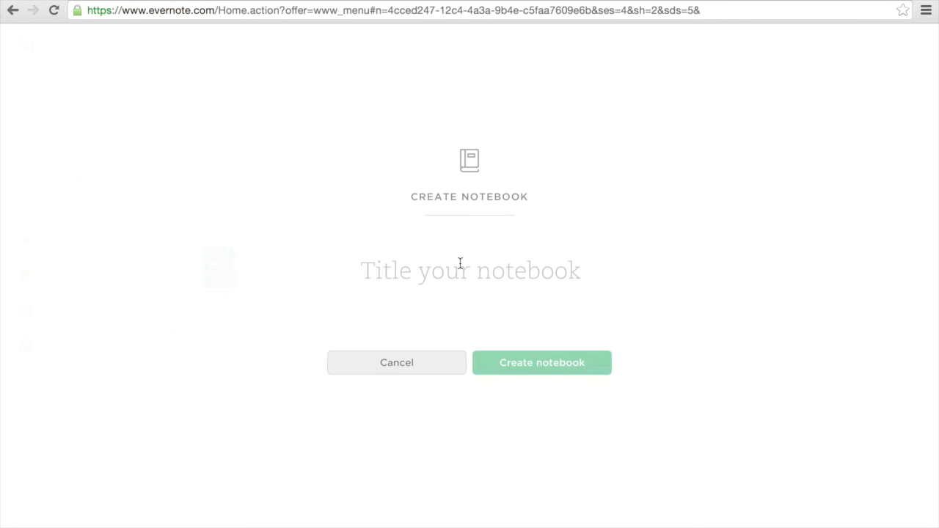
Create a notebook titled 'Someday'.
{"action": "type", "text": "Someday"}
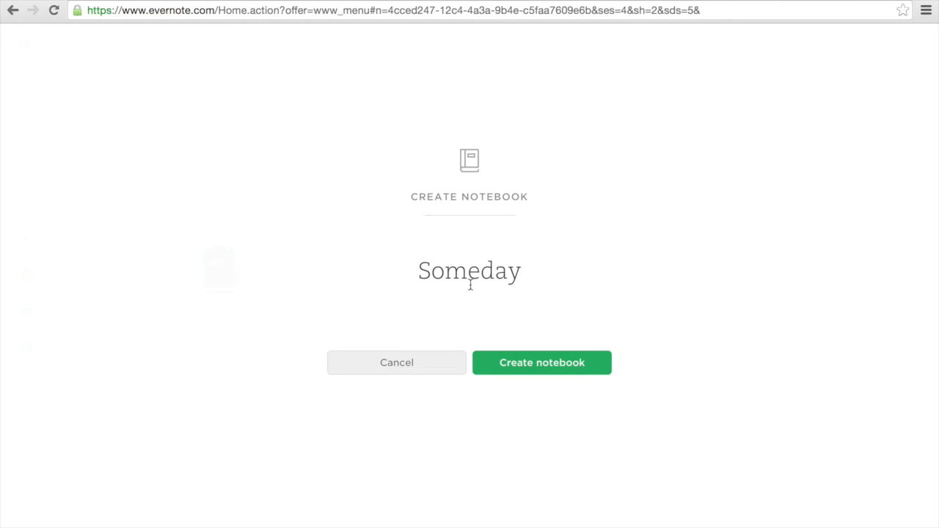
{"action": "left_click", "coordinate": [563, 364]}
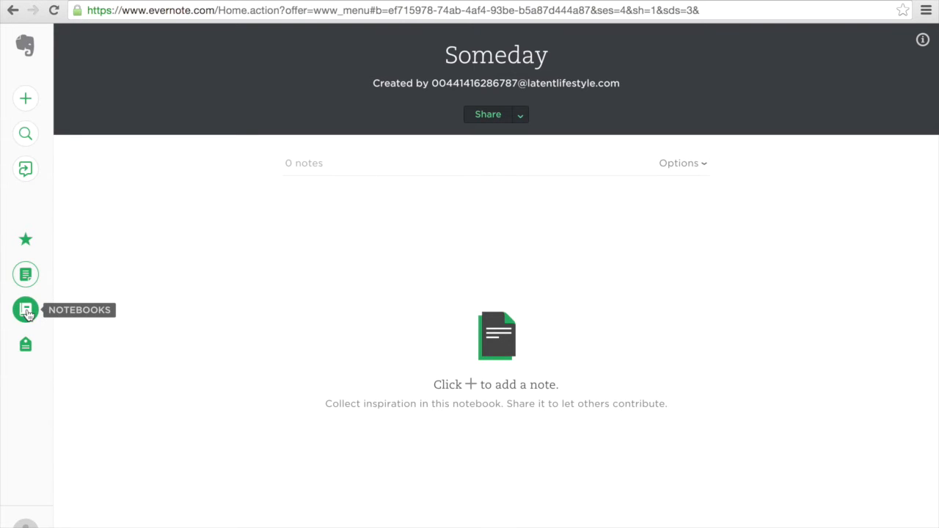
Open the 'Movies I'd Like to see' note from all notes and bring up its notebook choices.
{"action": "left_click", "coordinate": [24, 280]}
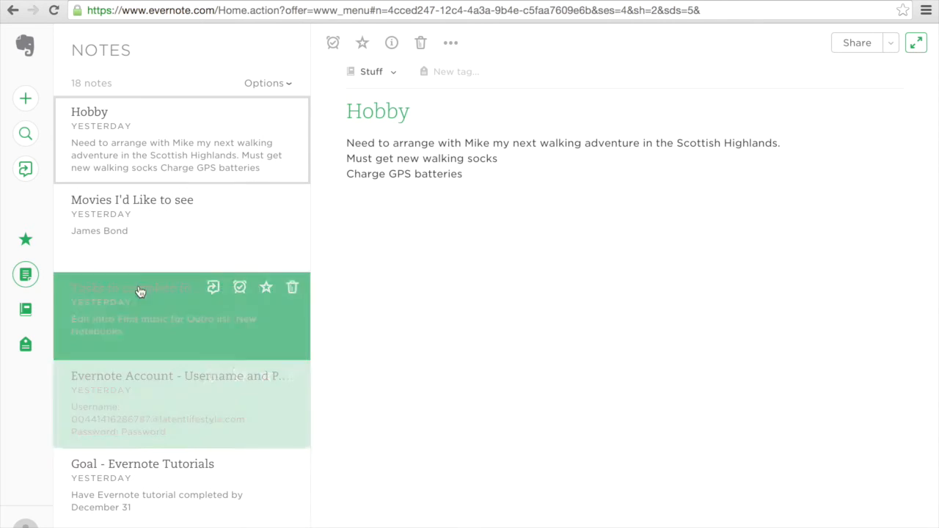
{"action": "left_click", "coordinate": [165, 237]}
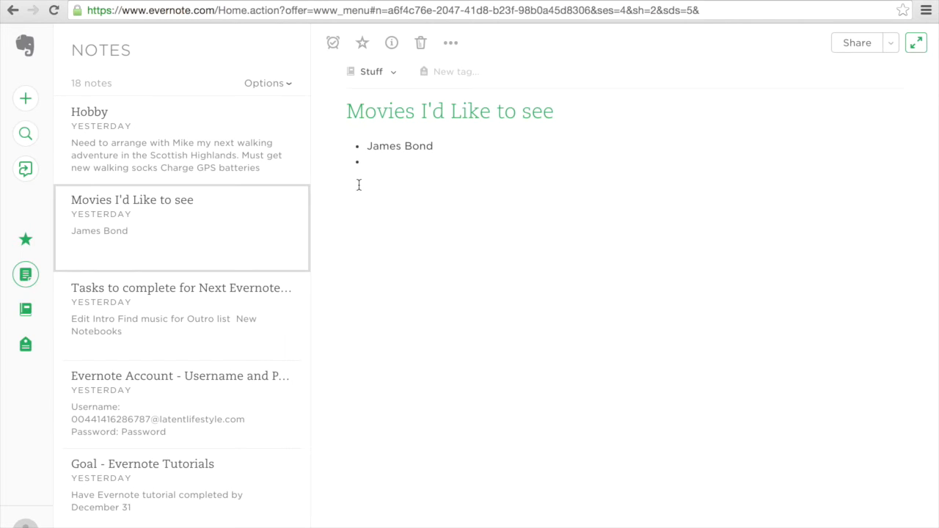
{"action": "left_click", "coordinate": [396, 75]}
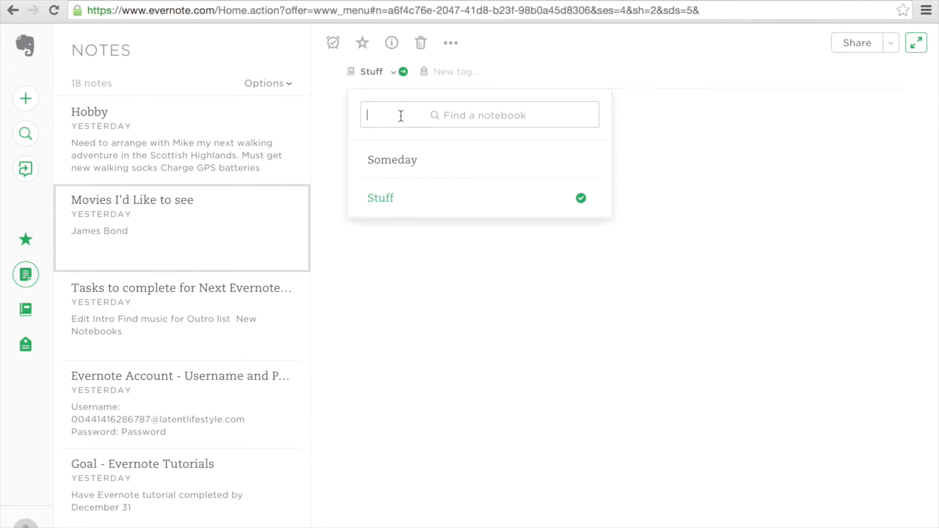
Move 'Movies I'd Like to see' into Someday, leaving Someday 1 note and Stuff 17.
{"action": "left_click", "coordinate": [414, 157]}
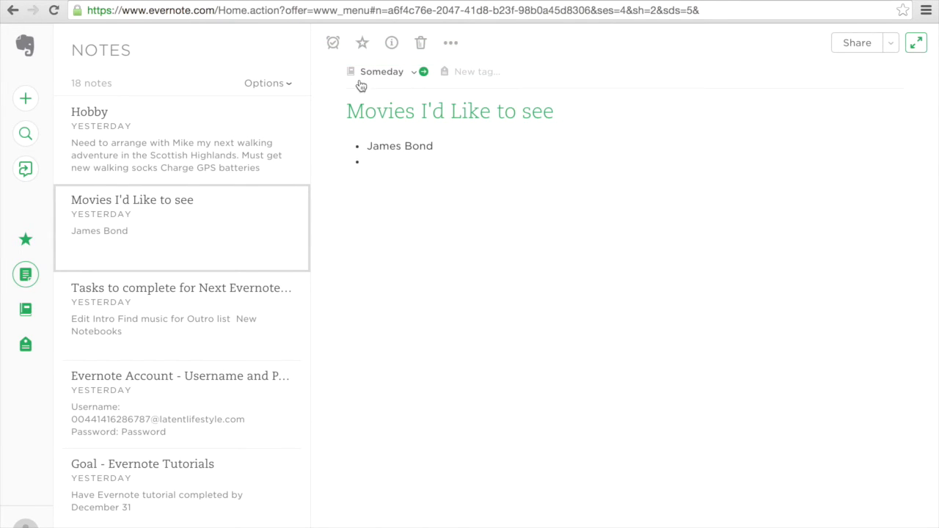
{"action": "left_click", "coordinate": [26, 310]}
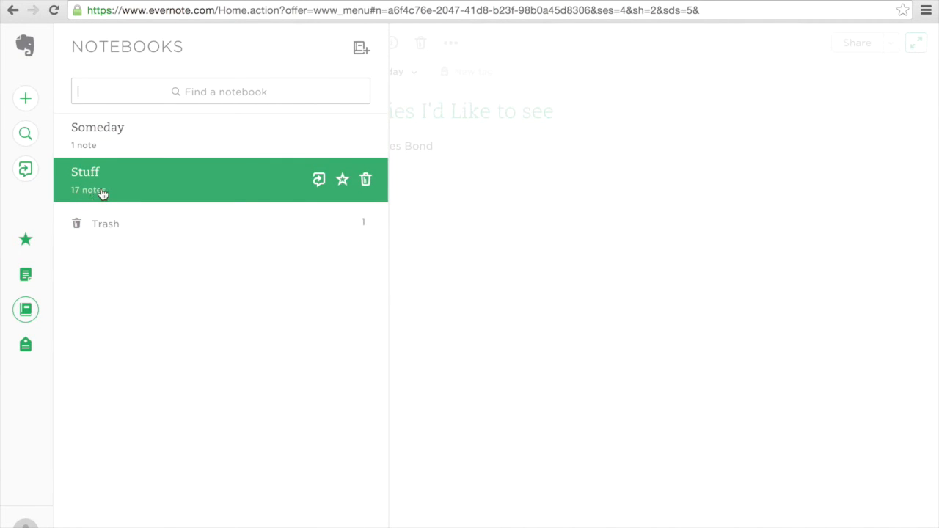
Return to all 18 notes and scroll down to 'Wish list of places to visit'.
{"action": "left_click", "coordinate": [26, 277]}
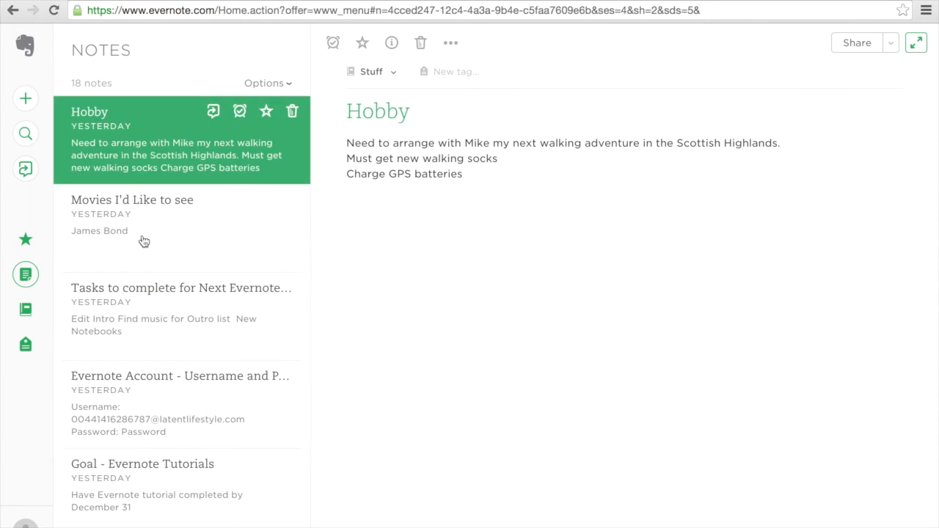
{"action": "scroll", "coordinate": [141, 367], "scroll_direction": "down", "scroll_amount": 3}
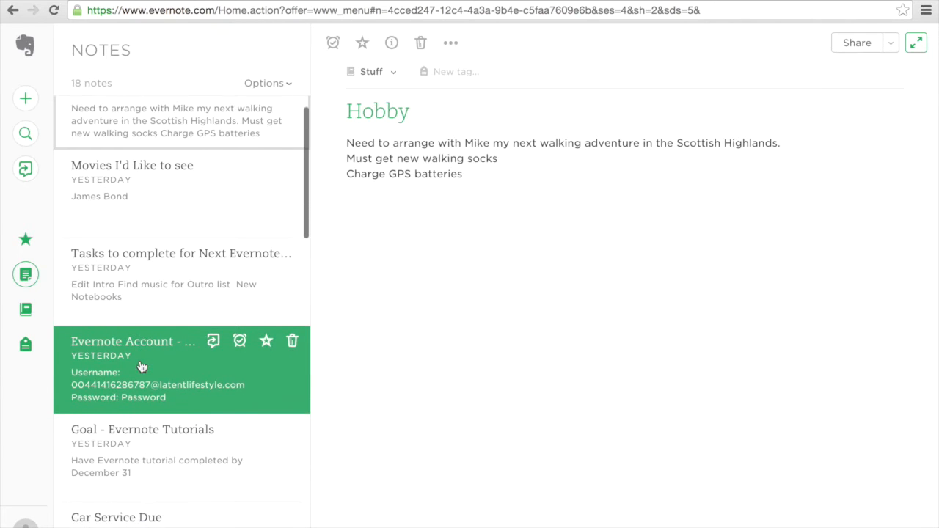
{"action": "scroll", "coordinate": [142, 366], "scroll_direction": "down", "scroll_amount": 9}
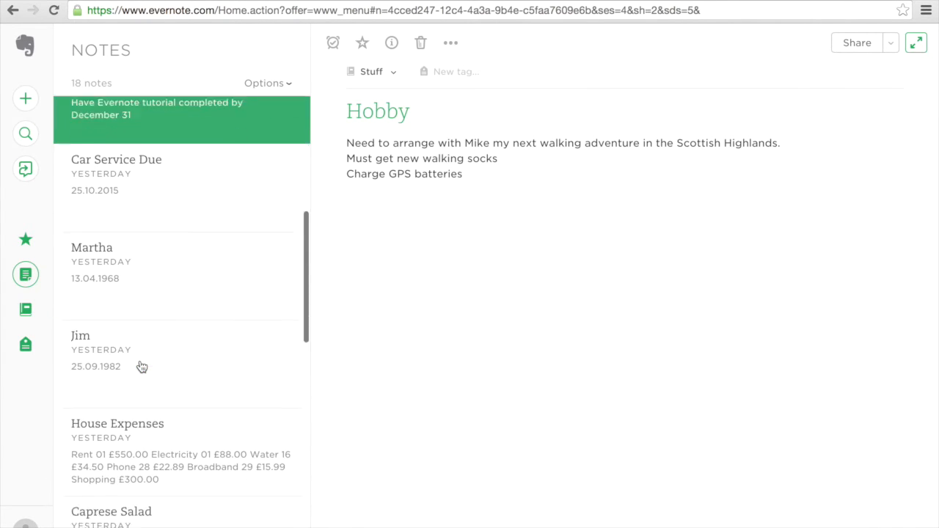
{"action": "scroll", "coordinate": [142, 366], "scroll_direction": "down", "scroll_amount": 3}
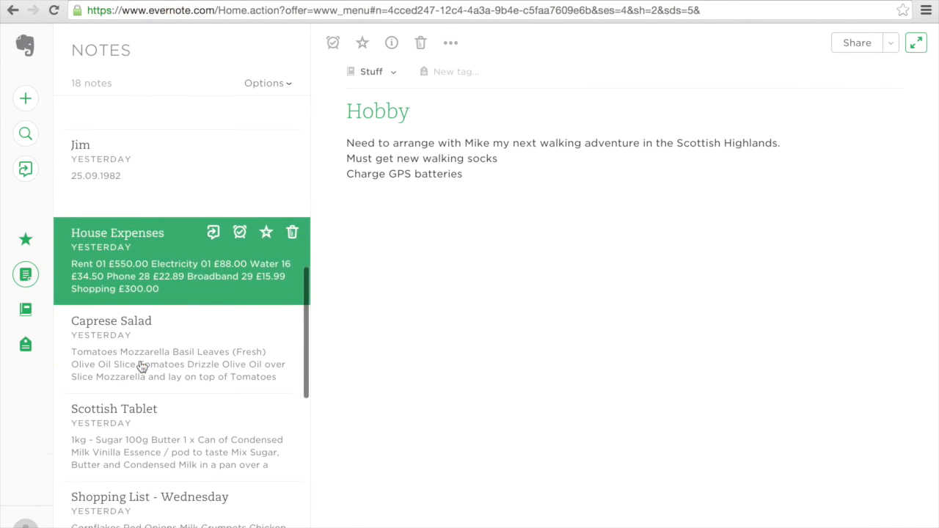
{"action": "scroll", "coordinate": [141, 367], "scroll_direction": "down", "scroll_amount": 8}
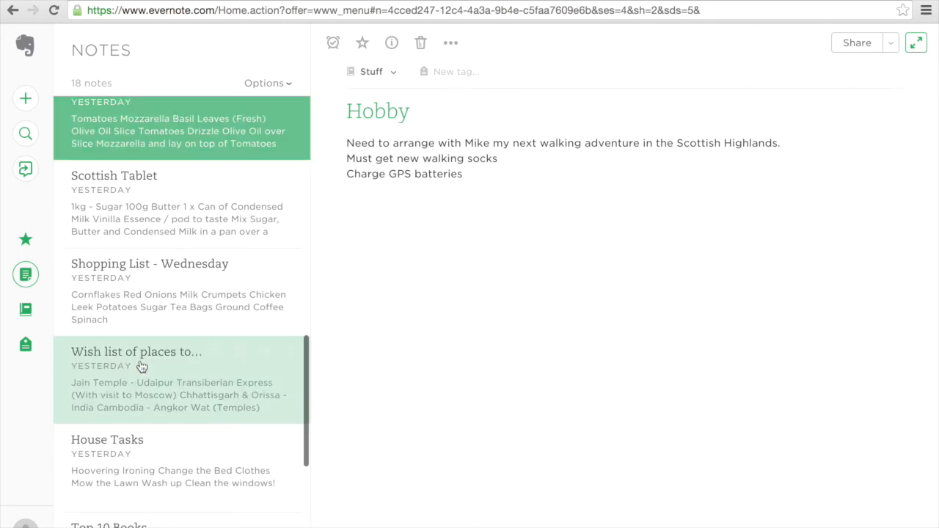
{"action": "scroll", "coordinate": [142, 367], "scroll_direction": "down", "scroll_amount": 1}
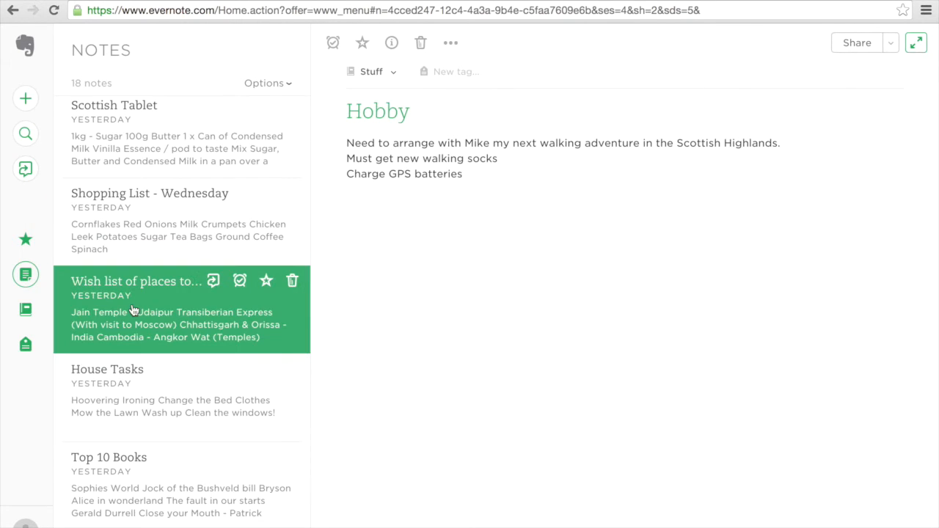
Move 'Wish list of places to visit' into Someday, giving Someday 2 notes and Stuff 16.
{"action": "left_click", "coordinate": [167, 318]}
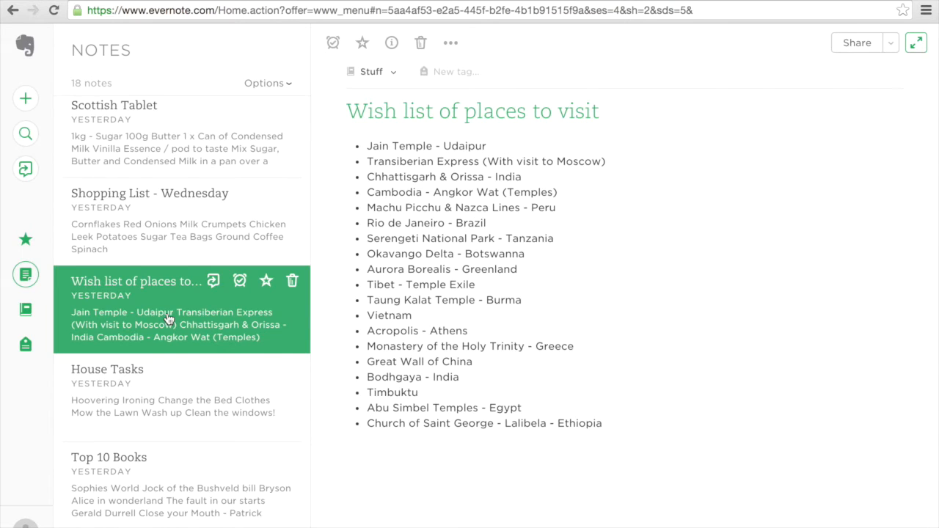
{"action": "left_click", "coordinate": [393, 73]}
{"action": "left_click", "coordinate": [390, 161]}
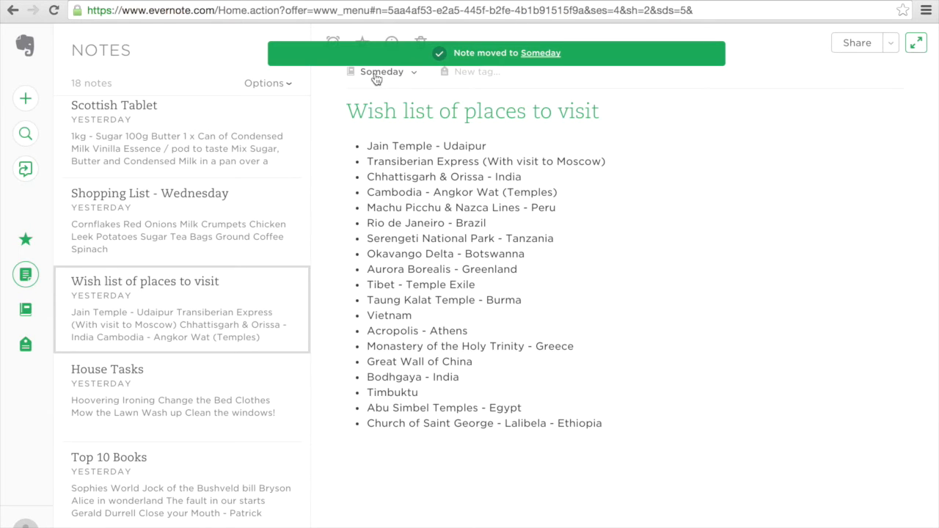
{"action": "left_click", "coordinate": [25, 309]}
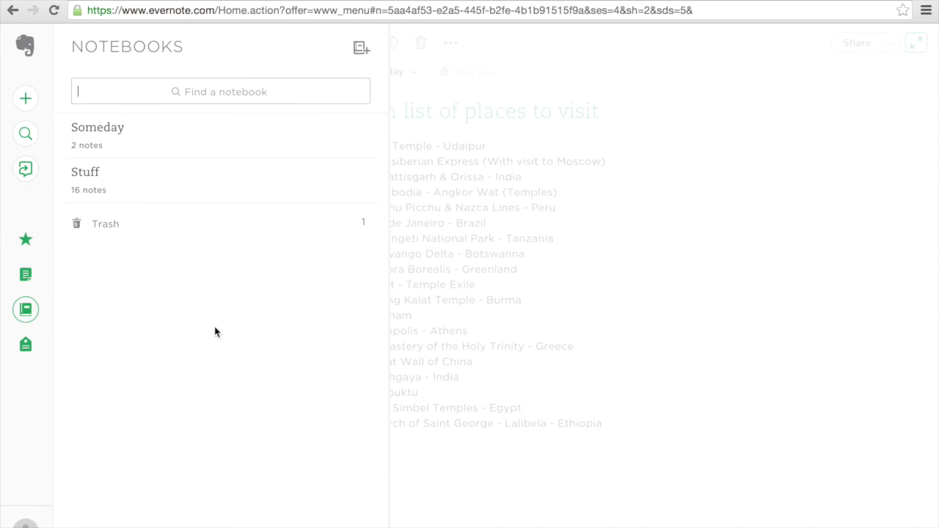
View Someday's two notes, then return to the full notes list.
{"action": "left_click", "coordinate": [130, 127]}
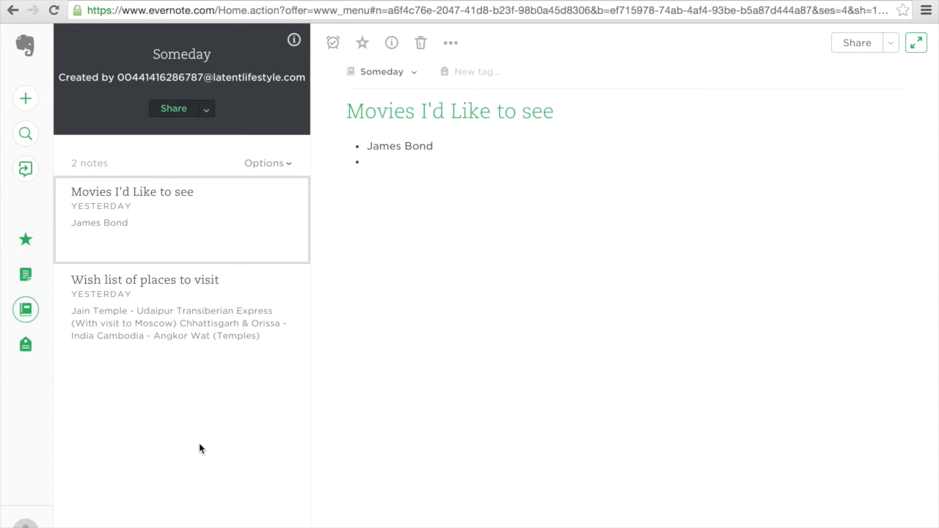
{"action": "left_click", "coordinate": [26, 276]}
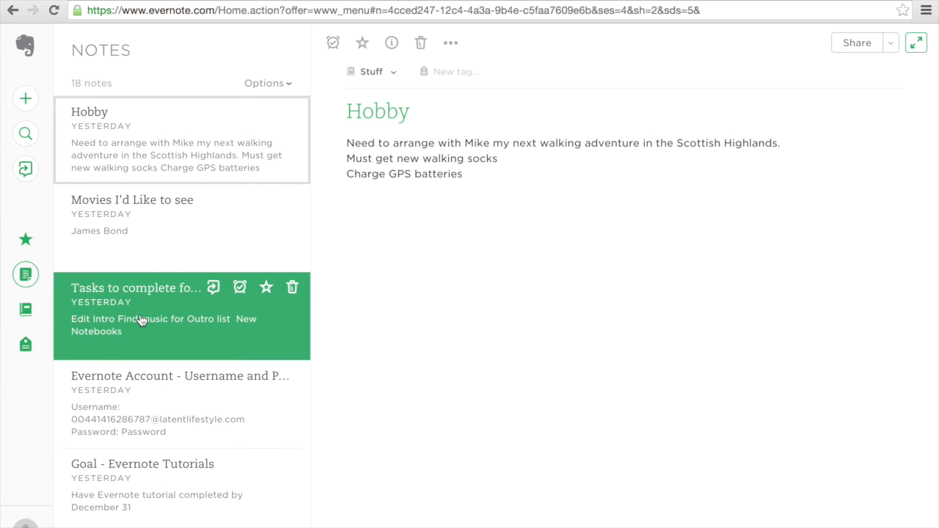
Scroll the notes and show the notebooks list: Someday 2, Stuff 16, Trash 1.
{"action": "scroll", "coordinate": [141, 320], "scroll_direction": "down", "scroll_amount": 3}
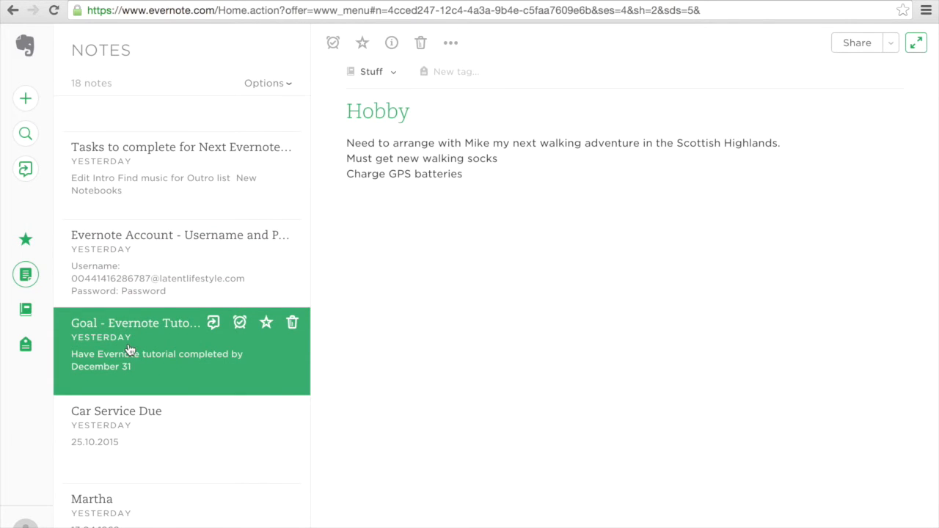
{"action": "scroll", "coordinate": [128, 349], "scroll_direction": "down", "scroll_amount": 3}
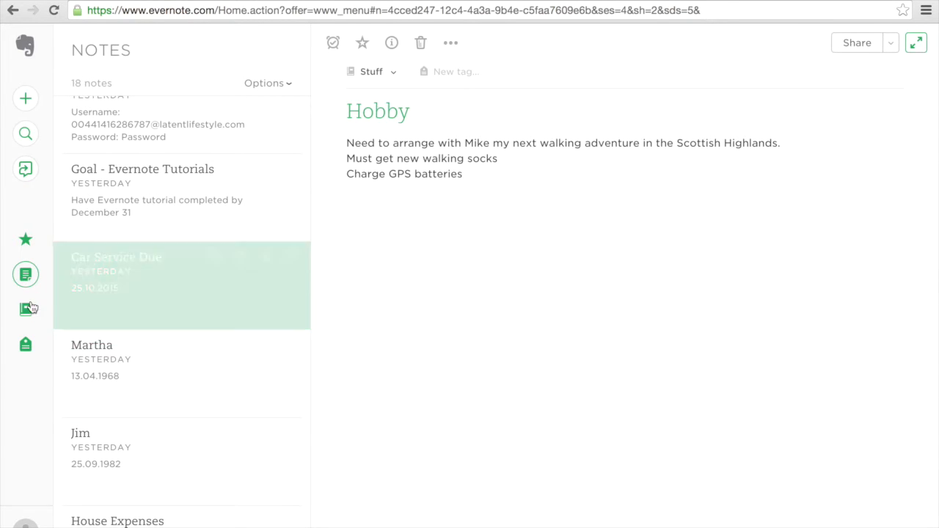
{"action": "left_click", "coordinate": [25, 310]}
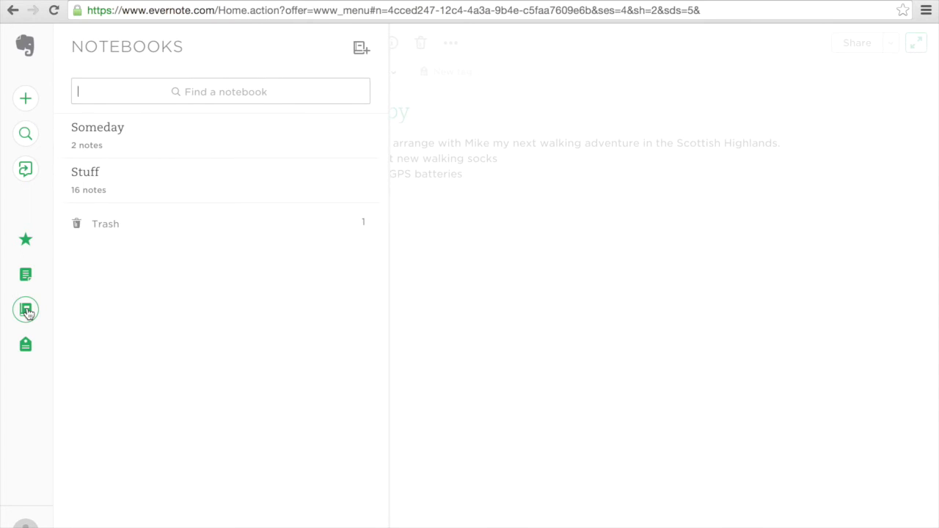
Create an empty notebook named 'House Items' and view it in the notebooks list.
{"action": "left_click", "coordinate": [360, 49]}
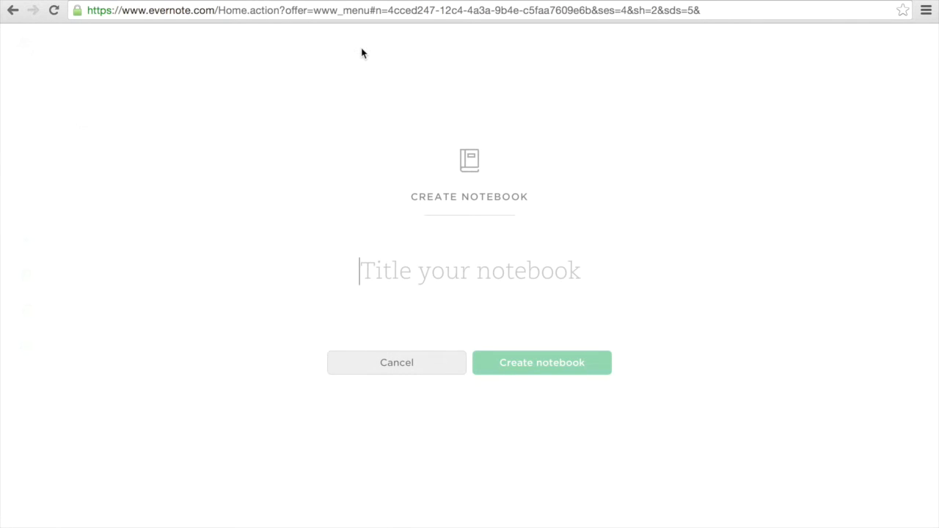
{"action": "type", "text": "House "}
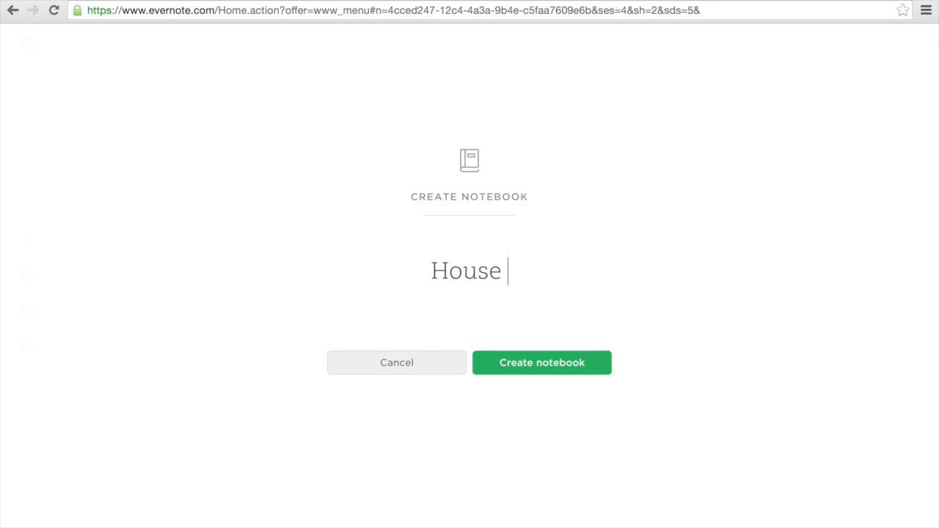
{"action": "type", "text": "Items"}
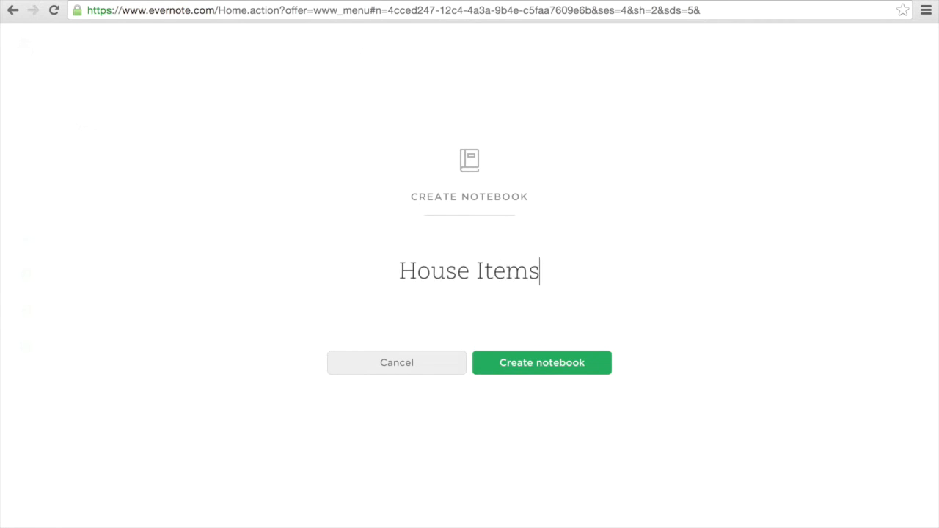
{"action": "left_click", "coordinate": [518, 373]}
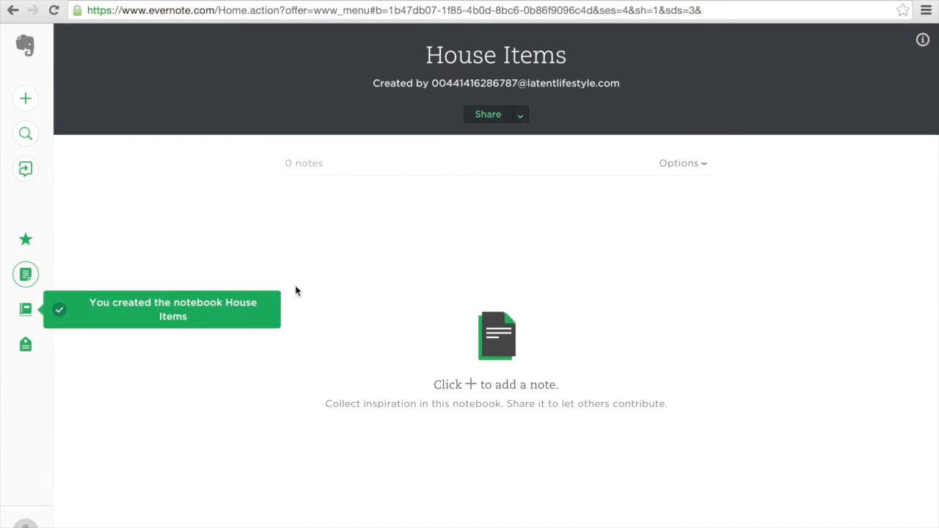
{"action": "left_click", "coordinate": [26, 309]}
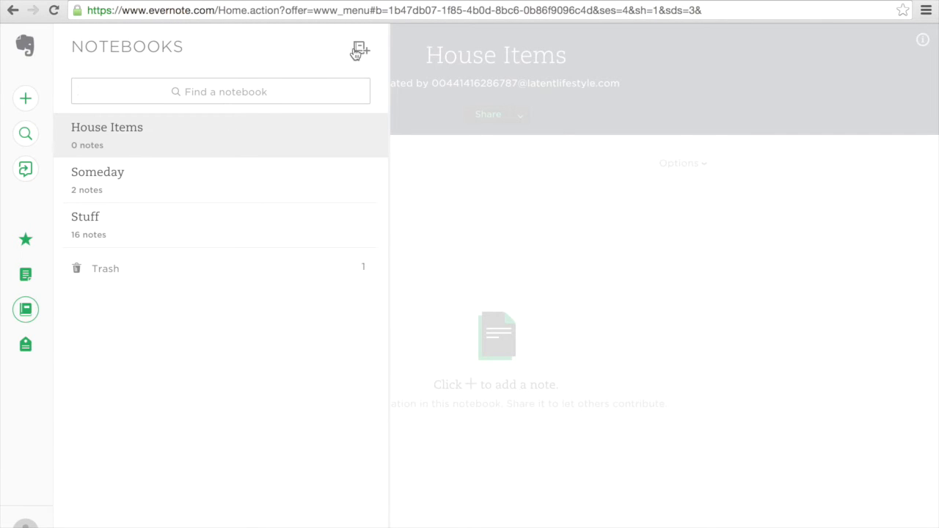
Create an 'Expenses' notebook and drag it onto House Items to start a stack.
{"action": "left_click", "coordinate": [360, 49]}
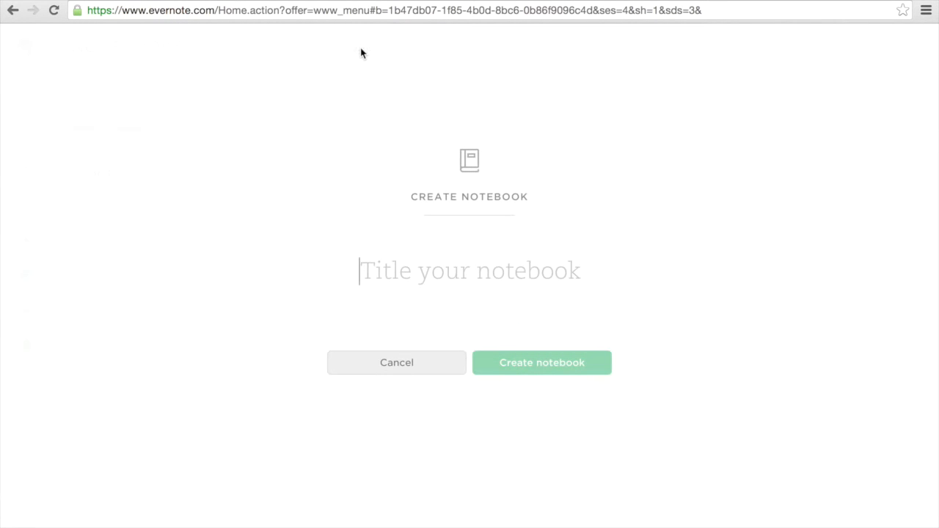
{"action": "type", "text": "Expenses"}
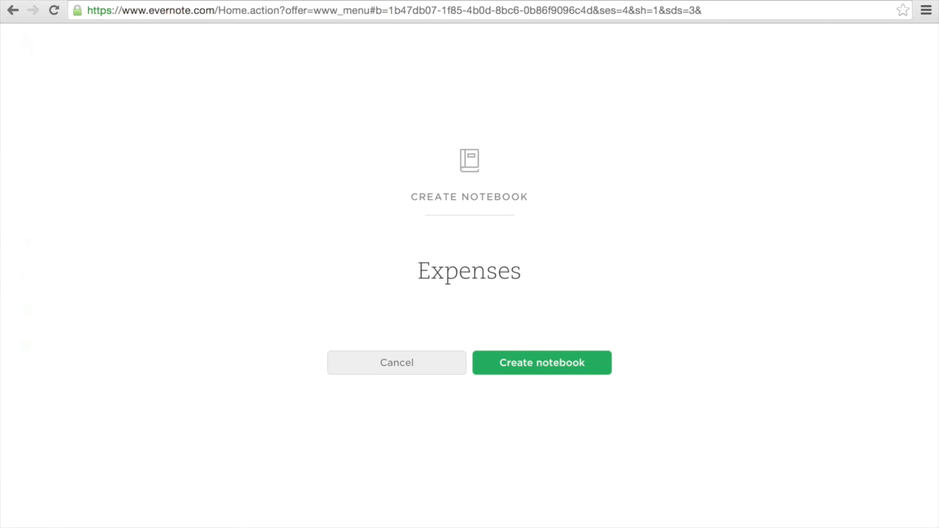
{"action": "left_click", "coordinate": [543, 364]}
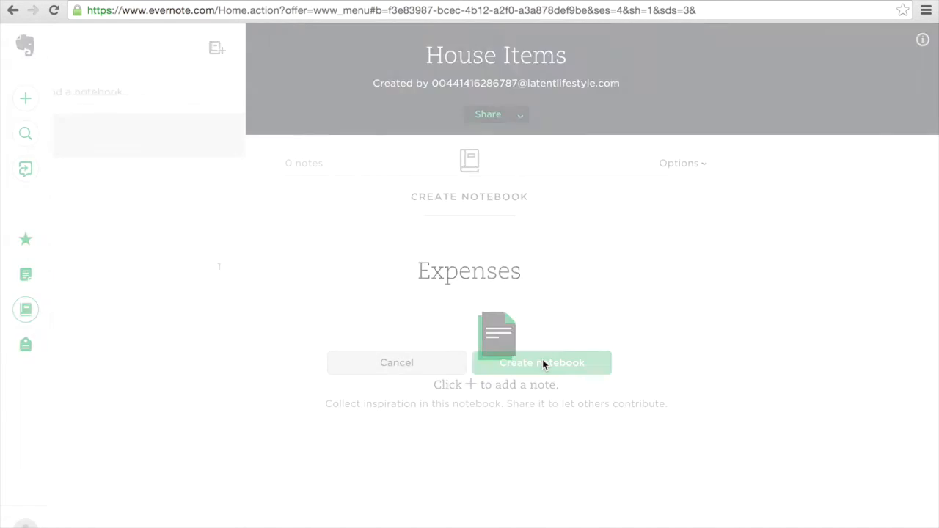
{"action": "left_click", "coordinate": [27, 310]}
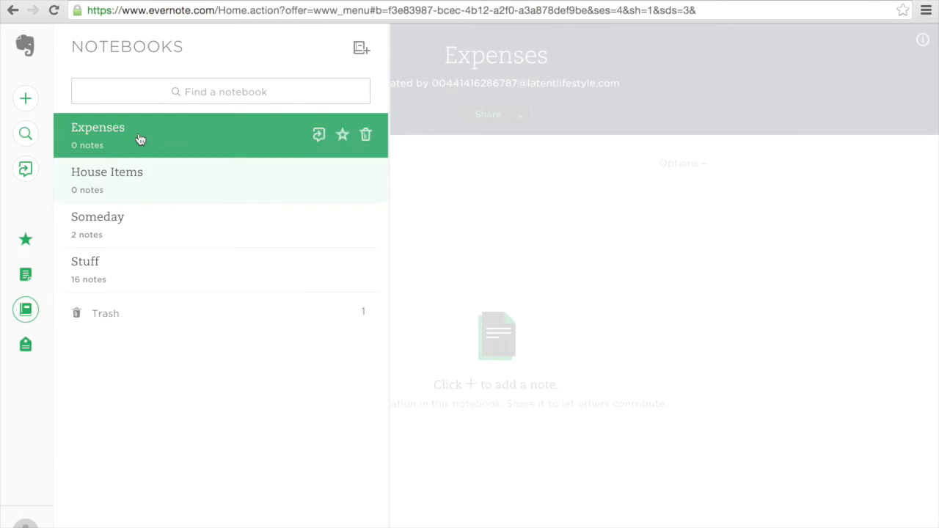
{"action": "left_click_drag", "start_coordinate": [139, 139], "coordinate": [180, 188]}
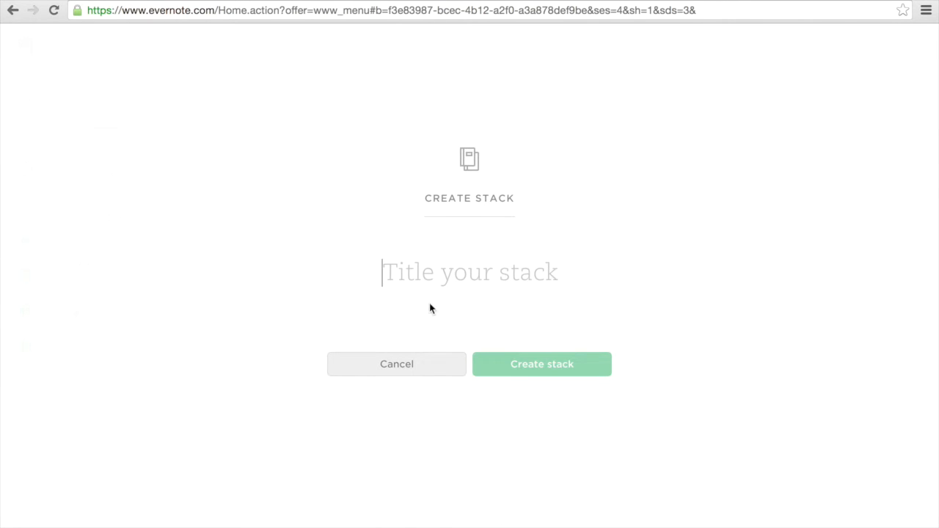
Name the new stack 'House' and create it to group Expenses and House Items.
{"action": "type", "text": "House"}
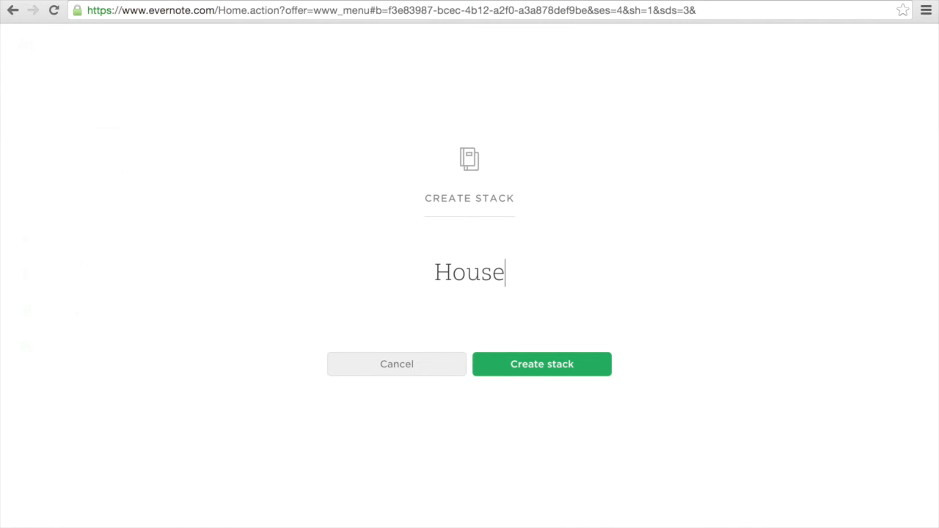
{"action": "left_click", "coordinate": [552, 371]}
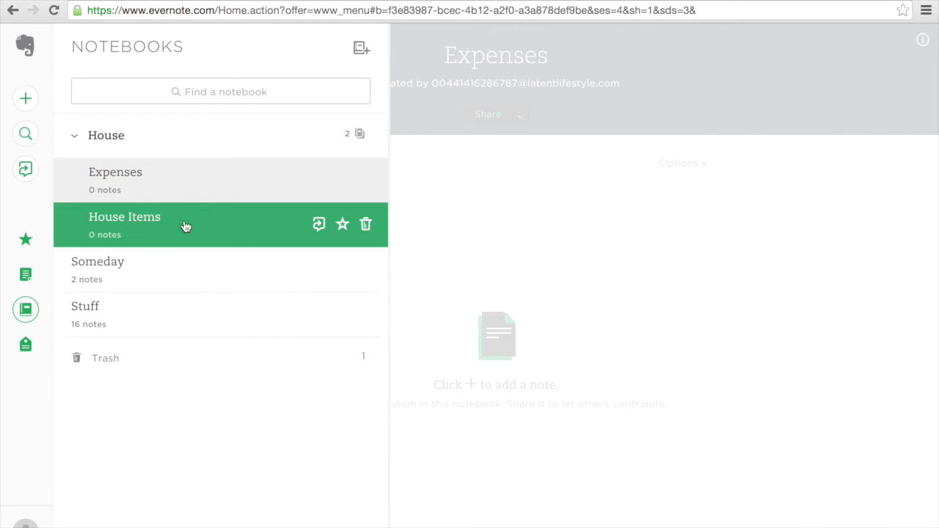
Create an empty 'Old Receipts' notebook and drag it into the House stack.
{"action": "left_click_drag", "start_coordinate": [151, 191], "coordinate": [184, 185]}
{"action": "left_click_drag", "start_coordinate": [187, 224], "coordinate": [170, 196]}
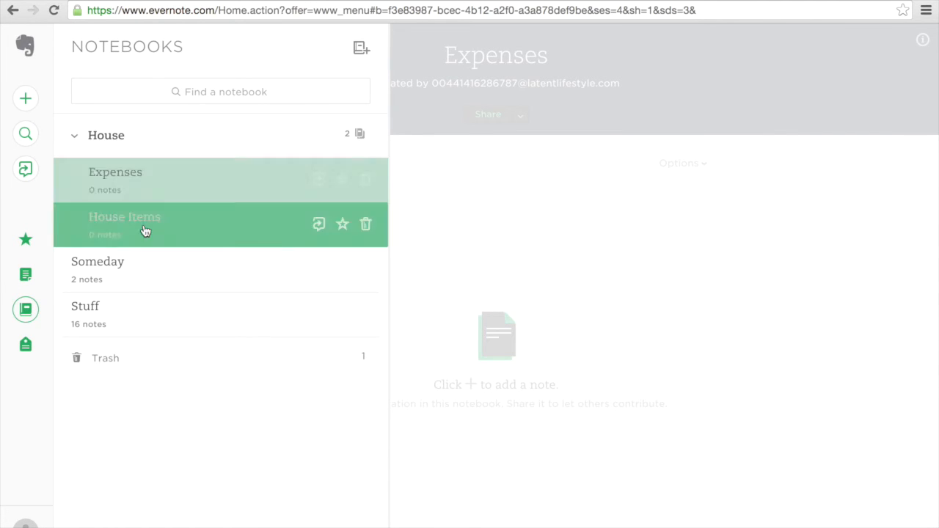
{"action": "left_click", "coordinate": [359, 51]}
{"action": "type", "text": "Old Receipte"}
{"action": "key", "text": "BackSpace"}
{"action": "type", "text": "s"}
{"action": "left_click", "coordinate": [556, 369]}
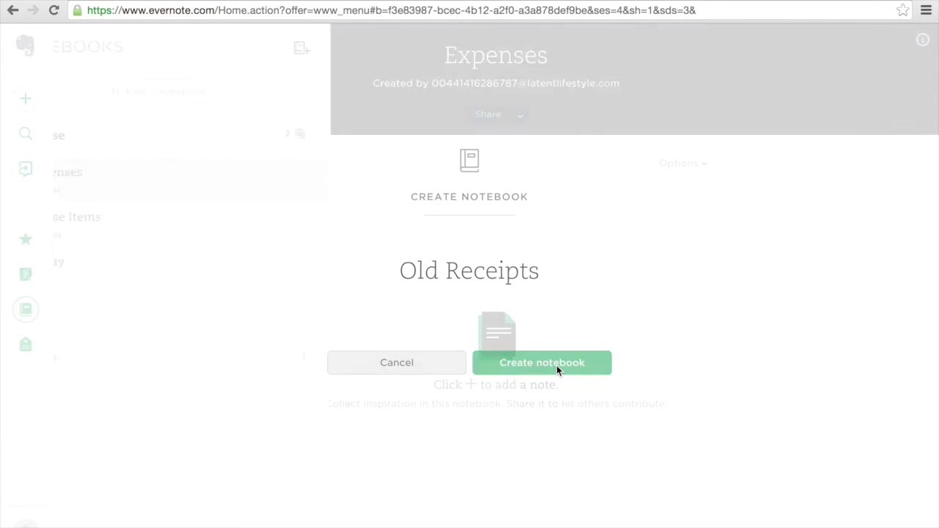
{"action": "left_click", "coordinate": [26, 309]}
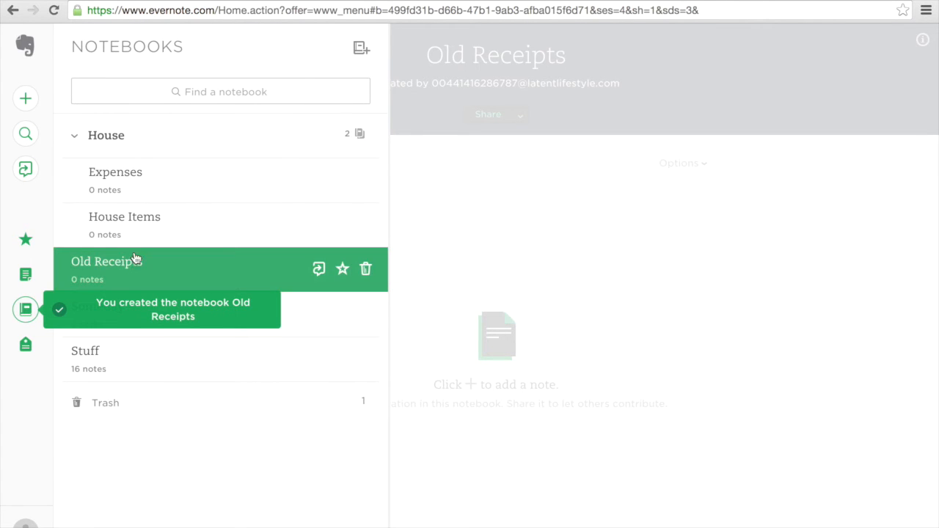
{"action": "left_click_drag", "start_coordinate": [131, 276], "coordinate": [146, 189]}
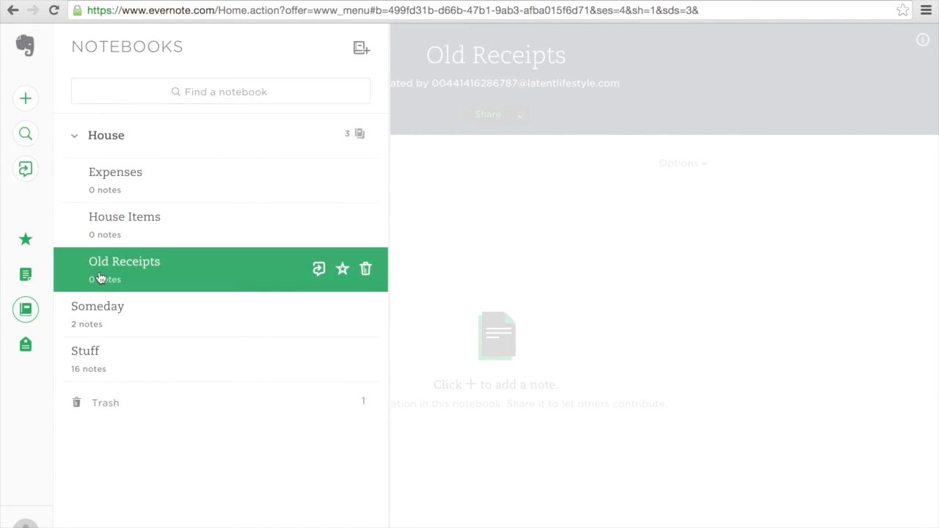
Find and open the House Expenses note in the list of all notes.
{"action": "left_click", "coordinate": [74, 139]}
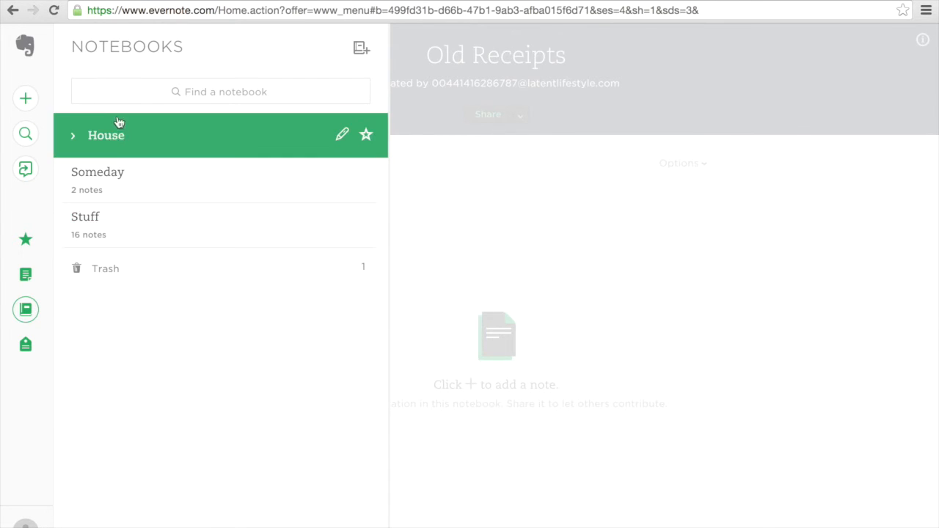
{"action": "left_click", "coordinate": [73, 141]}
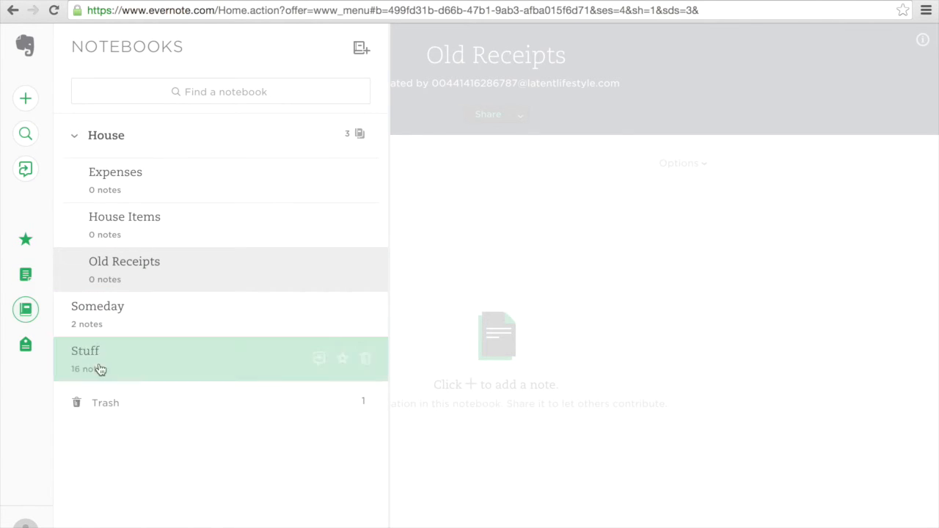
{"action": "left_click", "coordinate": [26, 276]}
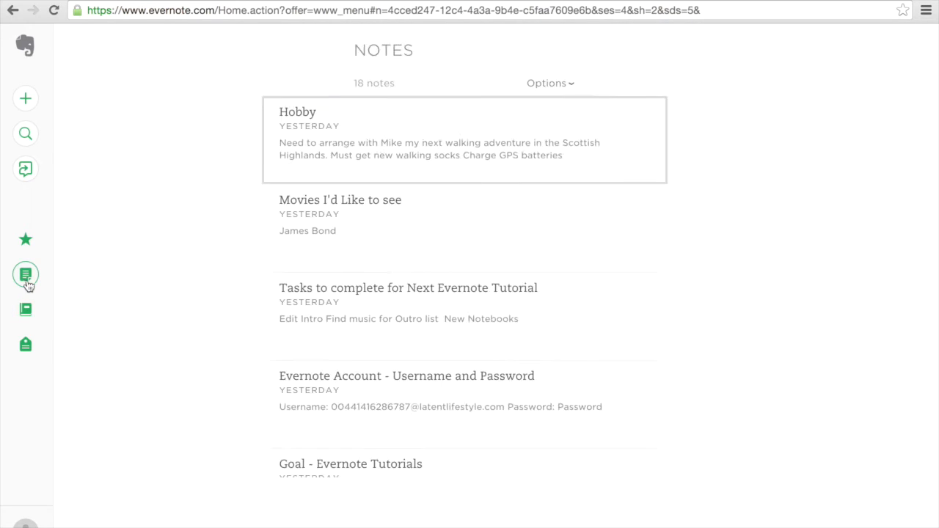
{"action": "scroll", "coordinate": [130, 366], "scroll_direction": "down", "scroll_amount": 5}
{"action": "scroll", "coordinate": [131, 367], "scroll_direction": "down", "scroll_amount": 4}
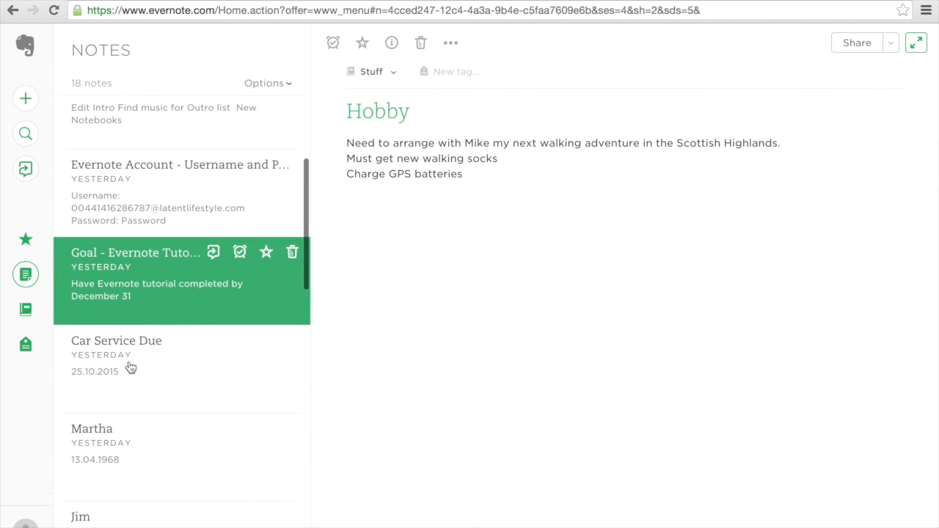
{"action": "scroll", "coordinate": [131, 366], "scroll_direction": "down", "scroll_amount": 6}
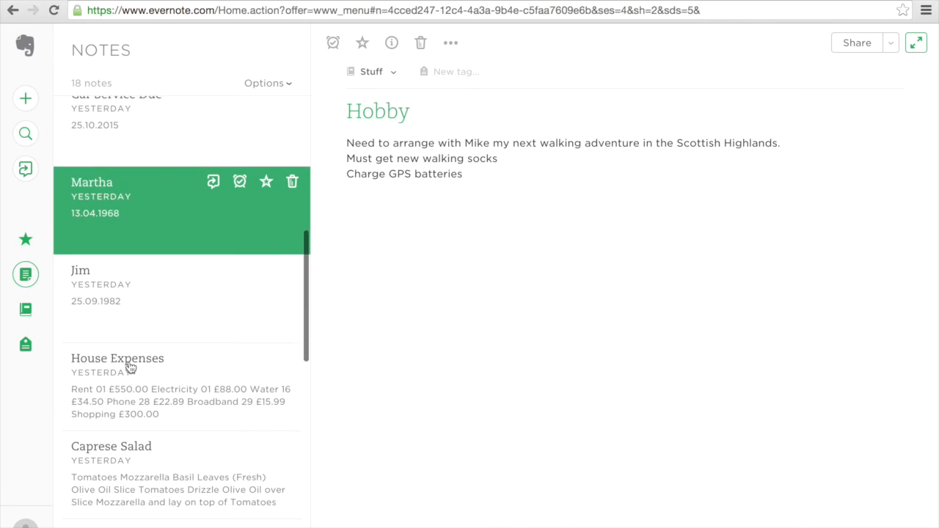
{"action": "left_click", "coordinate": [119, 342]}
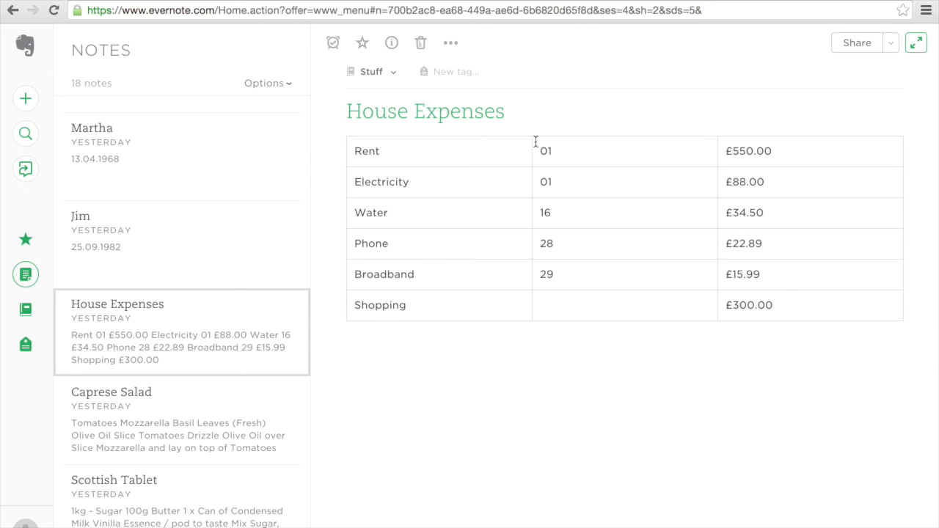
Move the House Expenses note from Stuff into the Expenses notebook.
{"action": "left_click", "coordinate": [390, 75]}
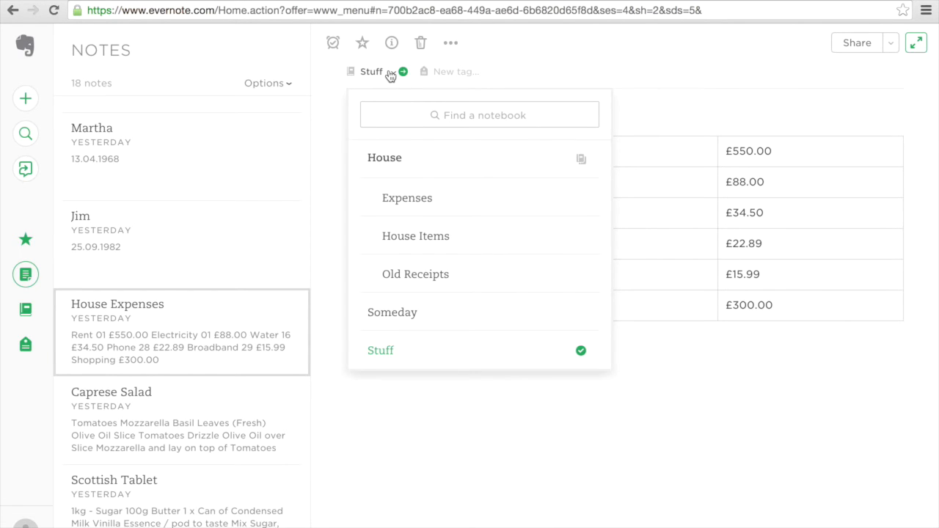
{"action": "left_click", "coordinate": [423, 196]}
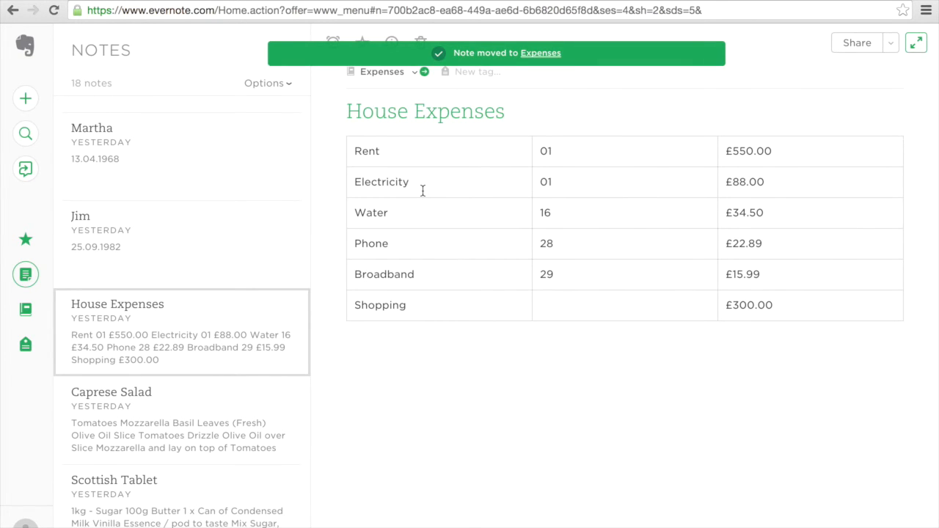
{"action": "left_click", "coordinate": [25, 311]}
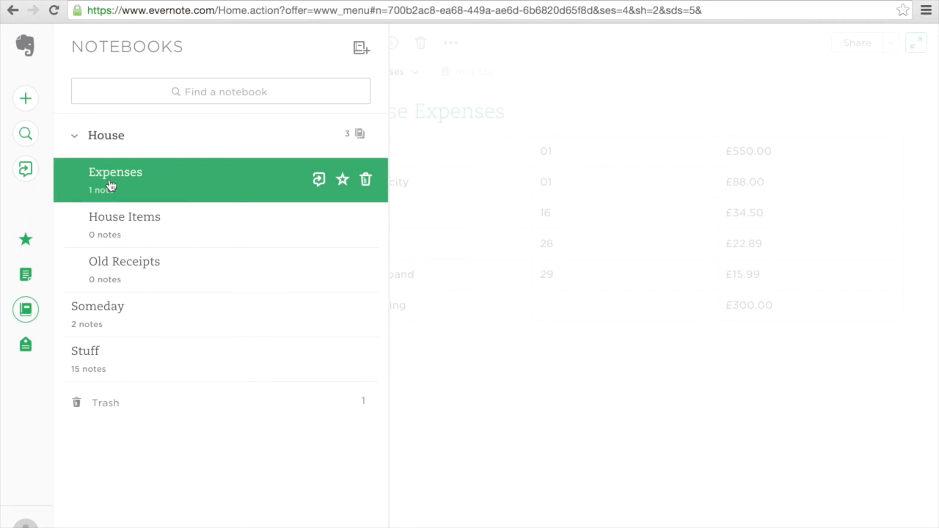
Browse the Stuff notebook's 15 notes to confirm House Expenses is no longer there.
{"action": "left_click", "coordinate": [86, 356]}
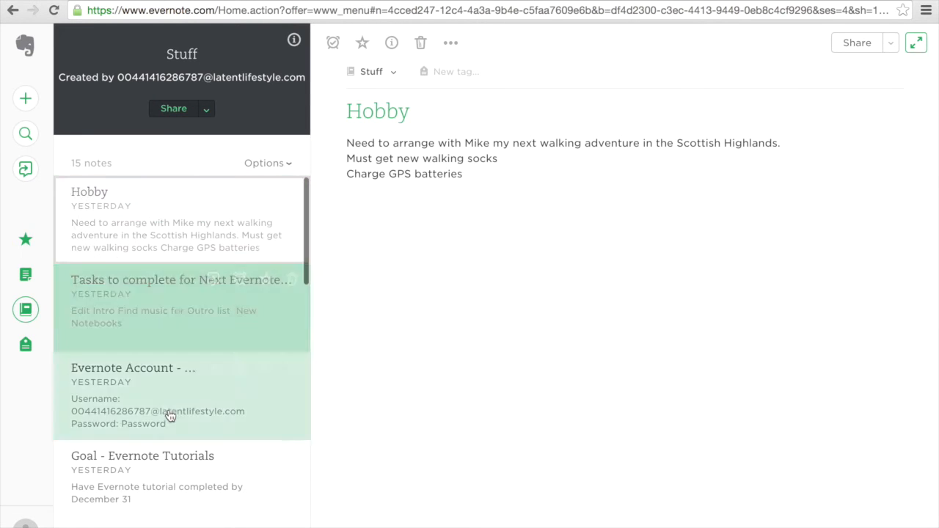
{"action": "scroll", "coordinate": [169, 414], "scroll_direction": "down", "scroll_amount": 2}
{"action": "scroll", "coordinate": [169, 416], "scroll_direction": "down", "scroll_amount": 8}
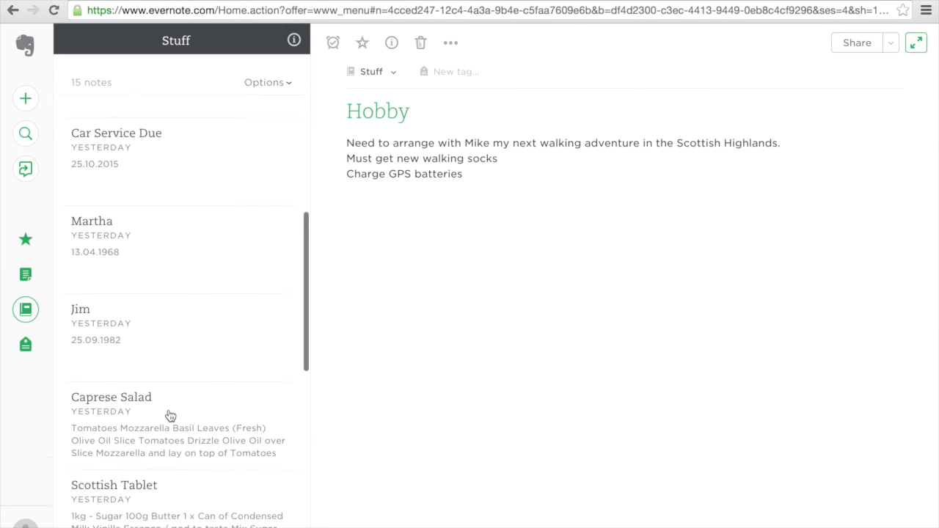
{"action": "scroll", "coordinate": [169, 416], "scroll_direction": "down", "scroll_amount": 5}
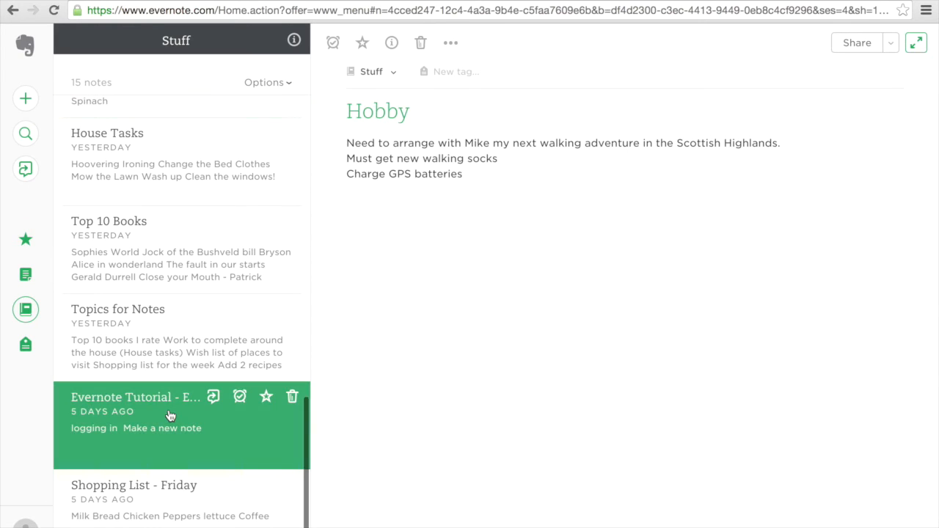
{"action": "scroll", "coordinate": [169, 416], "scroll_direction": "up", "scroll_amount": 4}
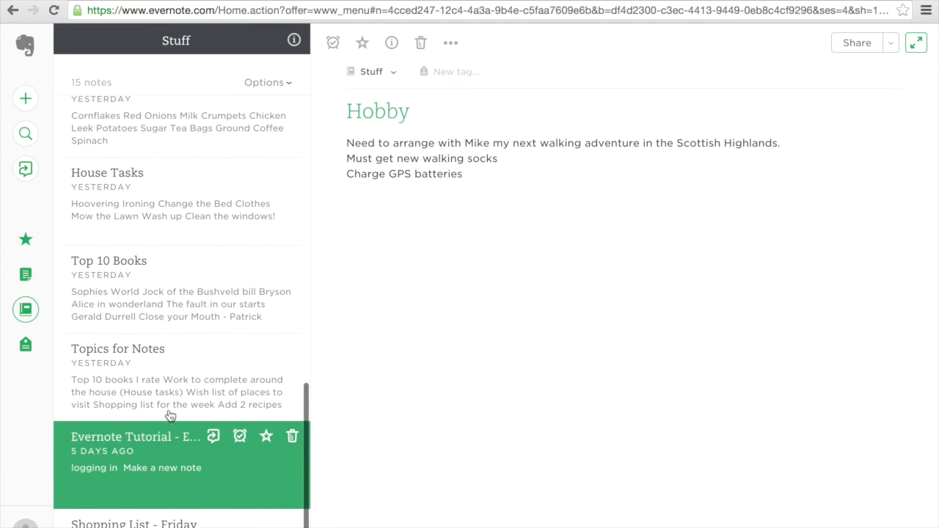
{"action": "scroll", "coordinate": [169, 416], "scroll_direction": "up", "scroll_amount": 8}
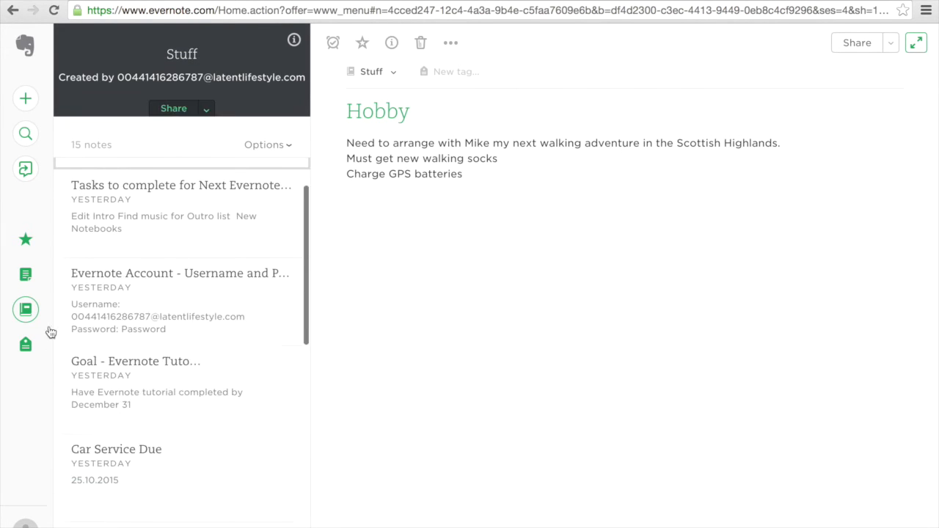
{"action": "left_click", "coordinate": [25, 310]}
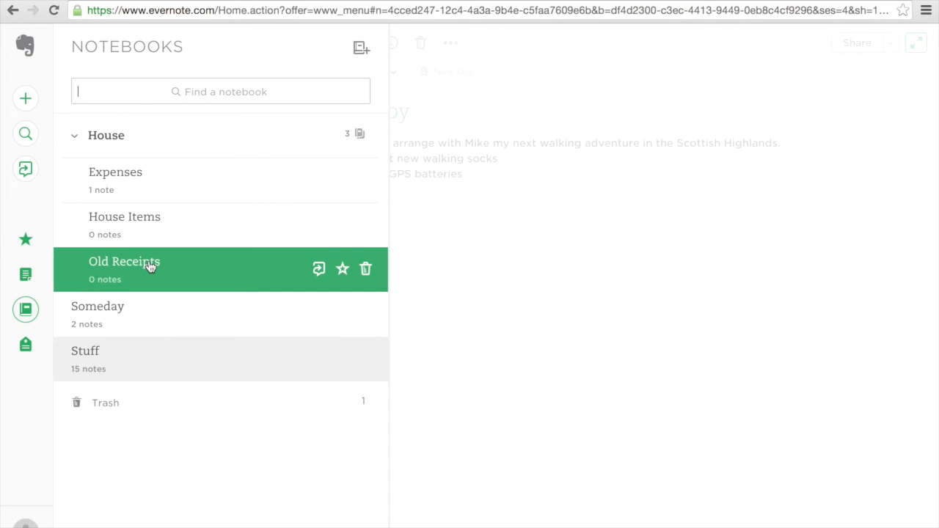
Delete the Old Receipts notebook, then cancel a delete of House Items.
{"action": "left_click", "coordinate": [367, 270]}
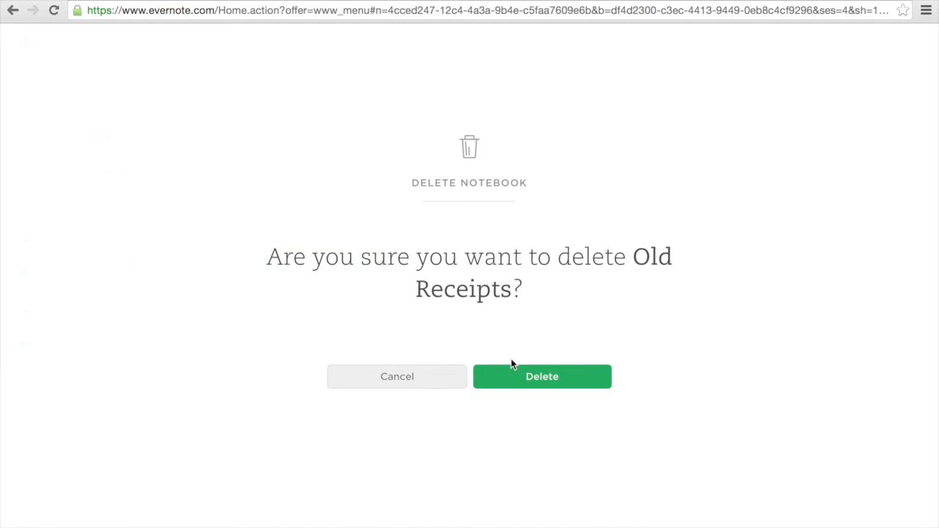
{"action": "left_click", "coordinate": [524, 380]}
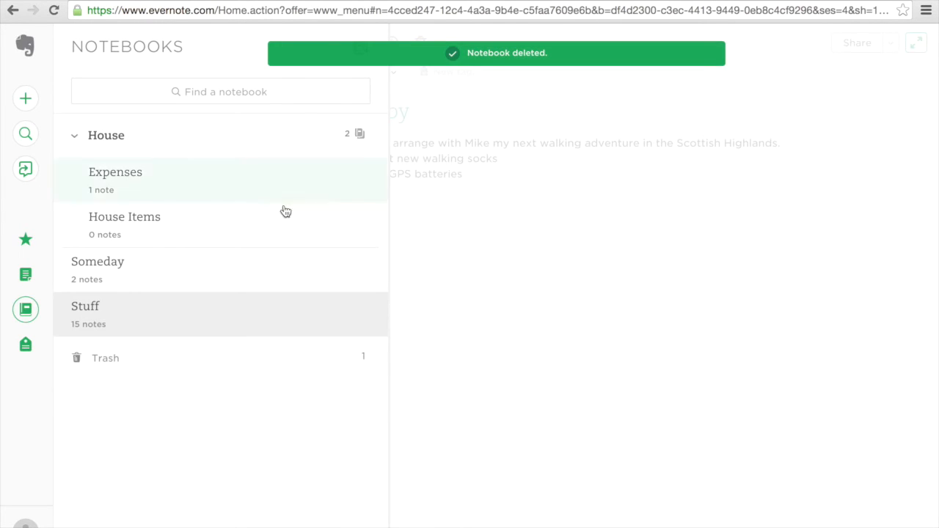
{"action": "left_click", "coordinate": [26, 309]}
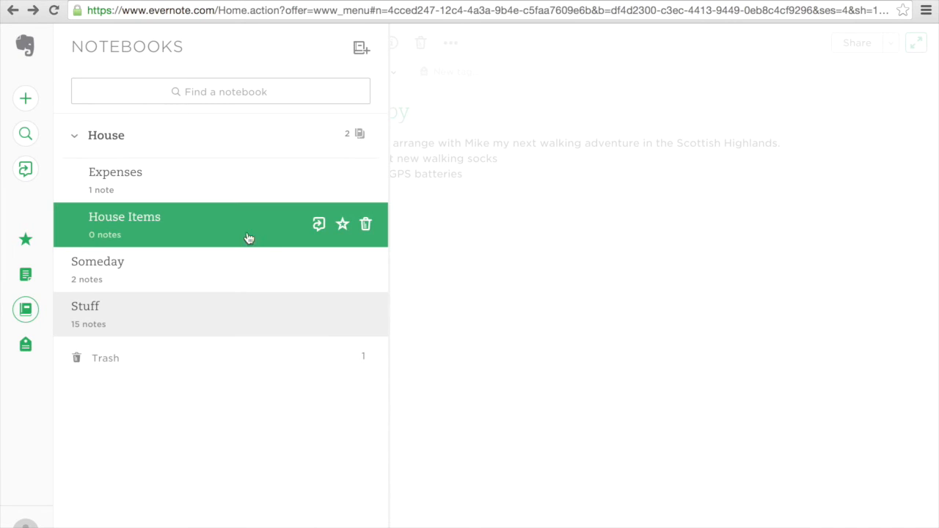
{"action": "left_click", "coordinate": [369, 229]}
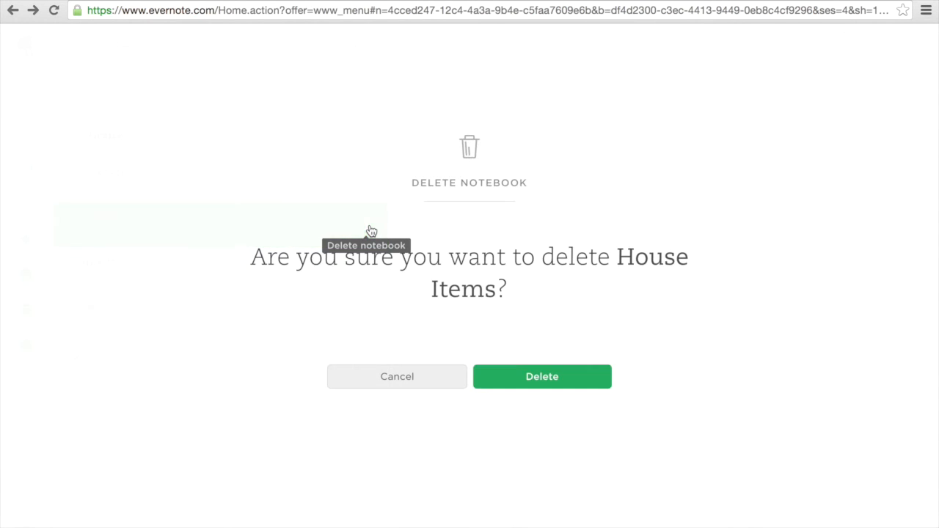
{"action": "left_click", "coordinate": [559, 380]}
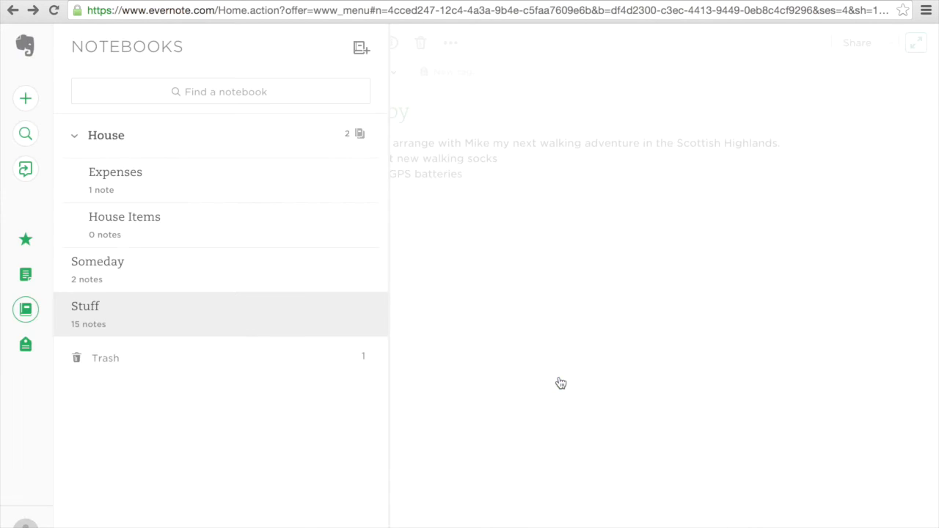
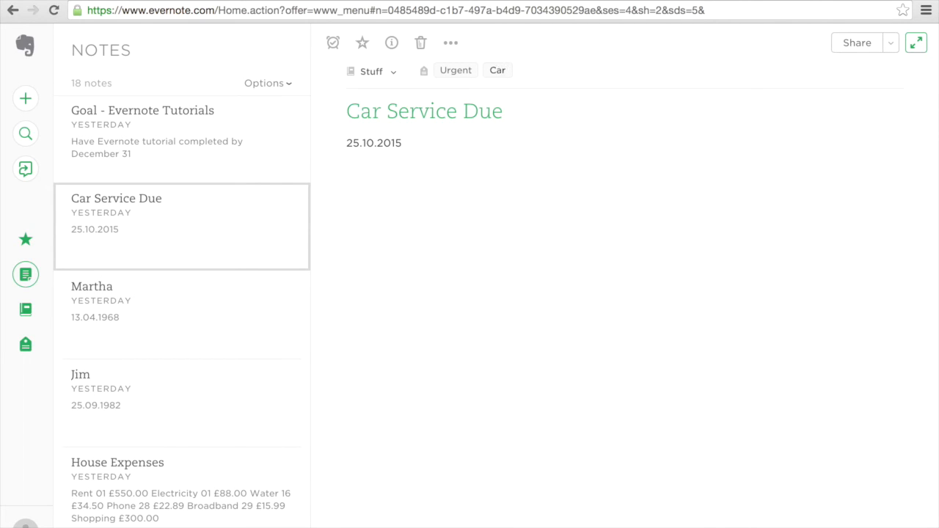
Add Car and Servicing as tags on the Car Service Due note, beside Urgent.
{"action": "key", "text": "Return"}
{"action": "type", "text": "Servicing"}
{"action": "key", "text": "Return"}
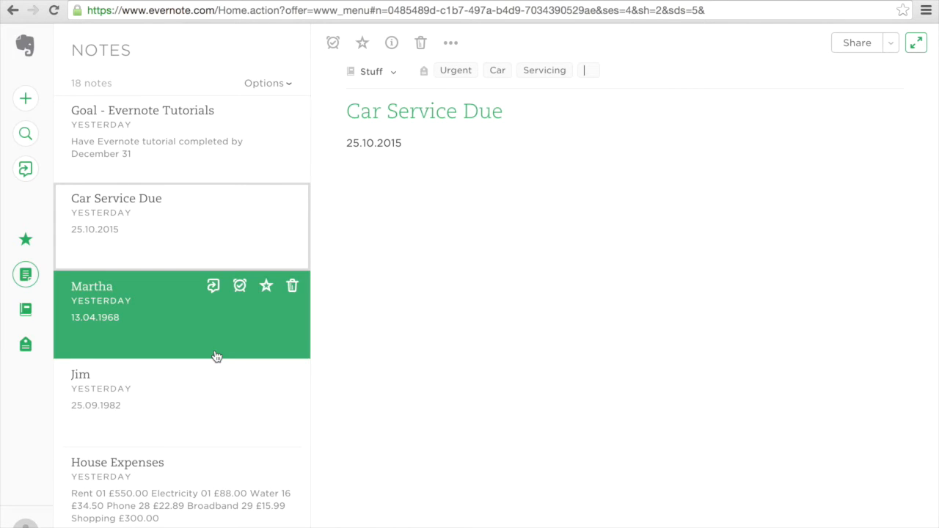
{"action": "scroll", "coordinate": [216, 357], "scroll_direction": "up", "scroll_amount": 5}
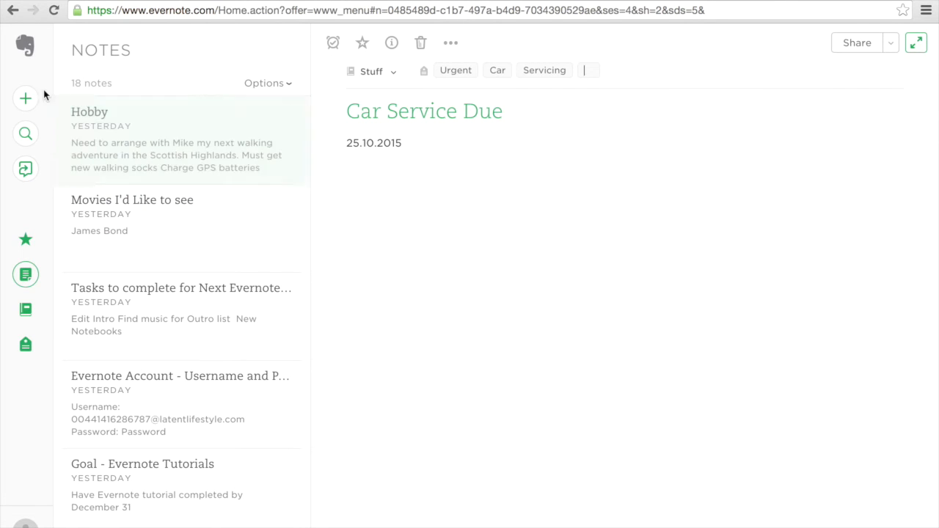
Create a new note titled 'Insurance details for Car' with 'Here are my details…' in its body.
{"action": "left_click", "coordinate": [25, 97]}
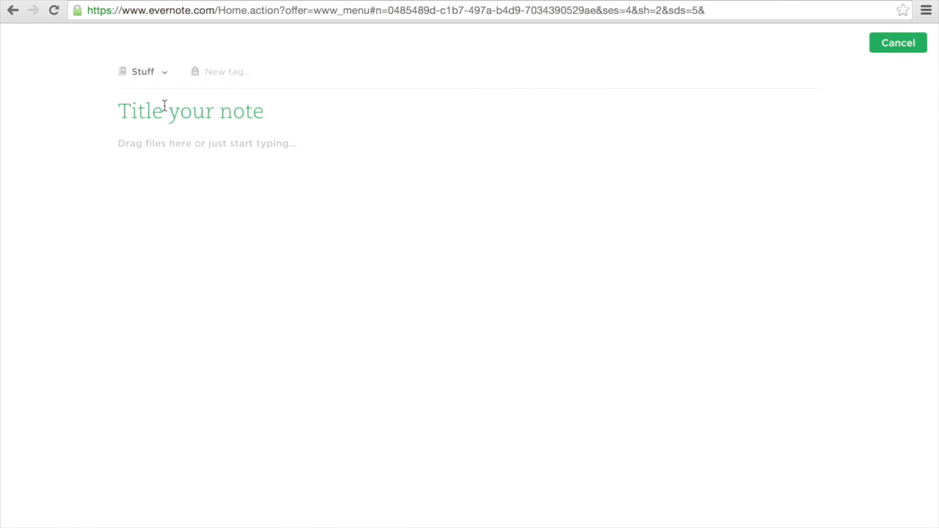
{"action": "type", "text": "Insu"}
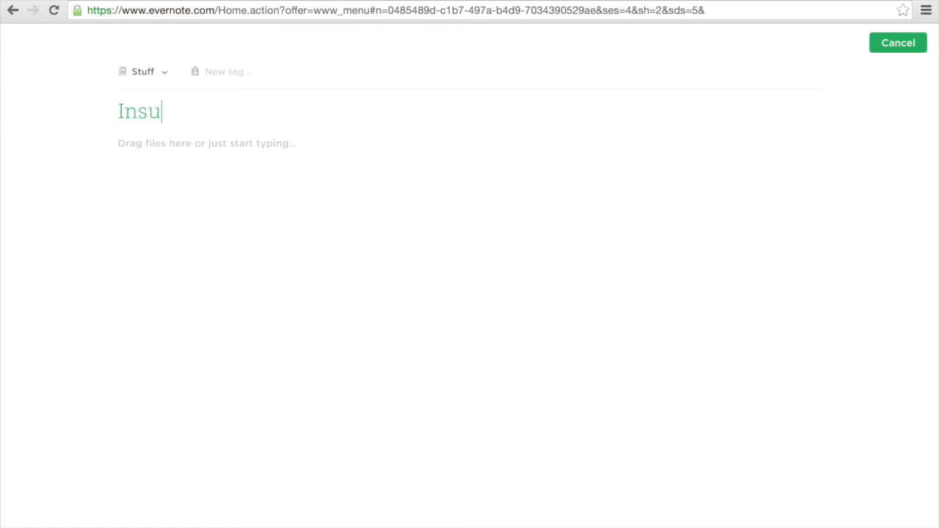
{"action": "type", "text": "rance deta"}
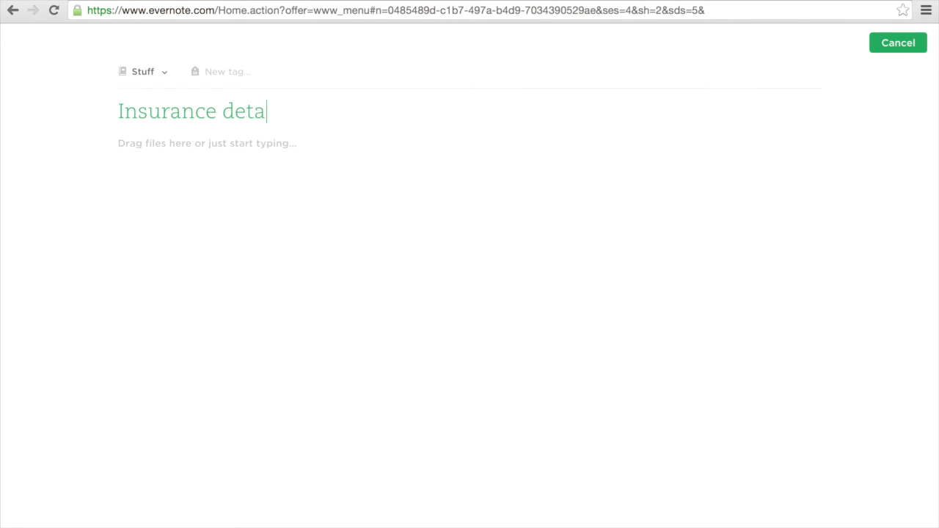
{"action": "type", "text": "ils for Car"}
{"action": "left_click", "coordinate": [218, 159]}
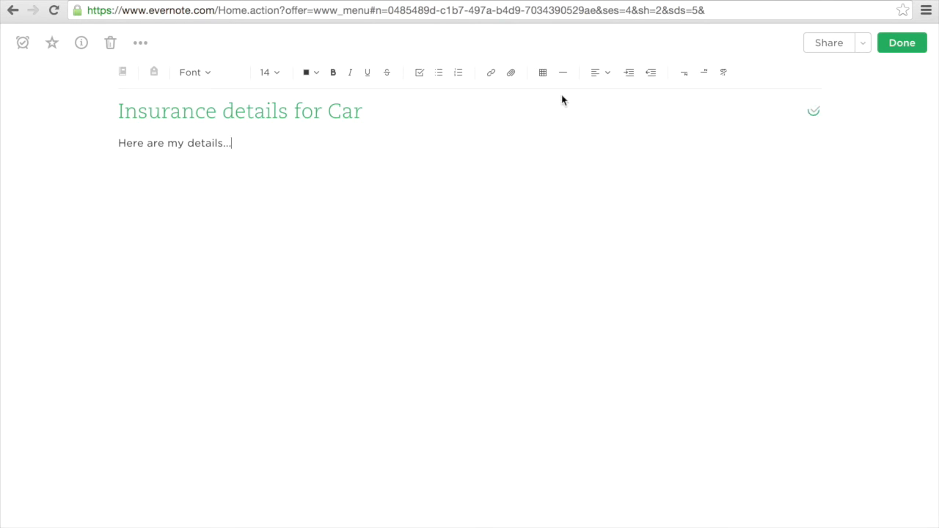
{"action": "left_click", "coordinate": [902, 44]}
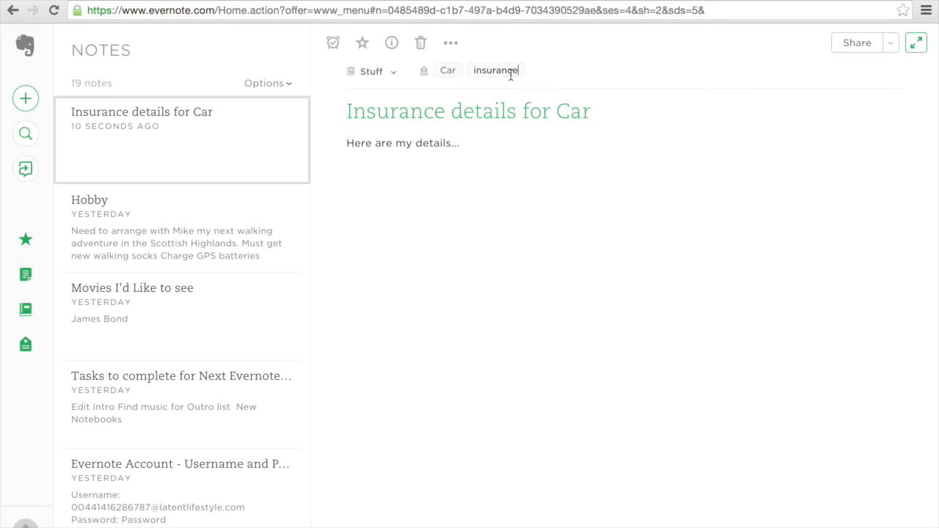
Browse the notes tagged Car: Insurance details for Car and Car Service Due.
{"action": "left_click", "coordinate": [26, 348]}
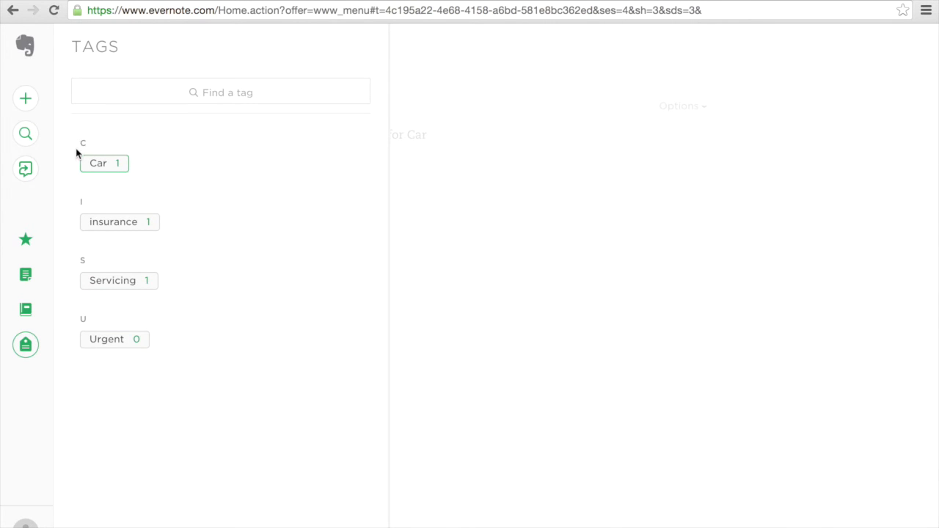
{"action": "left_click", "coordinate": [101, 164]}
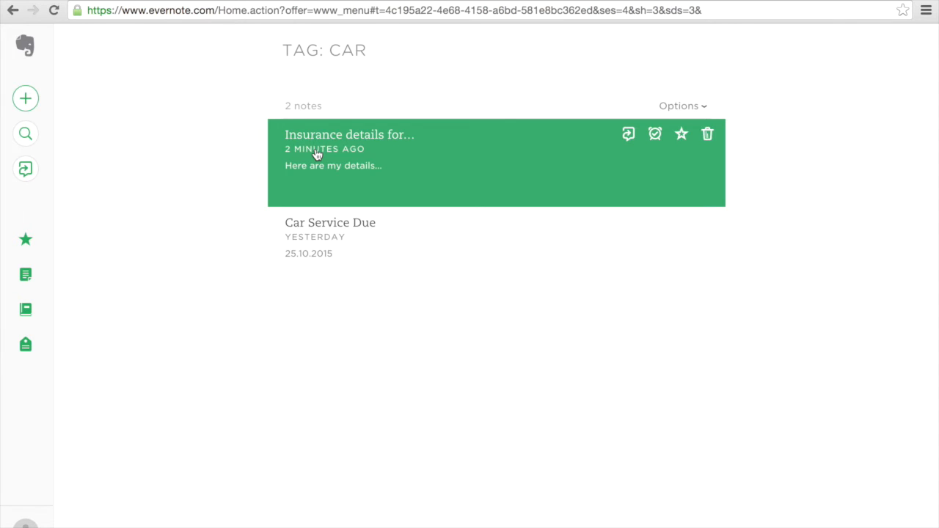
{"action": "left_click", "coordinate": [317, 154]}
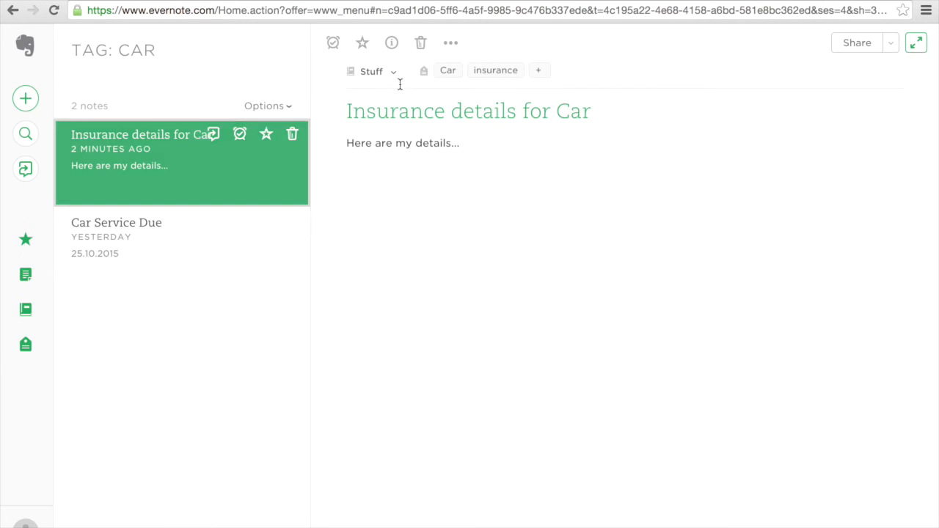
{"action": "left_click", "coordinate": [108, 241]}
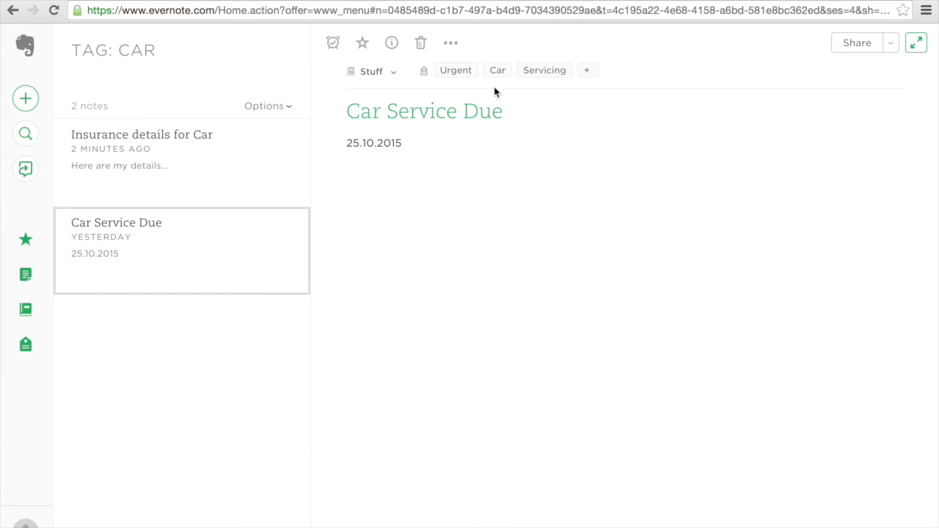
View the notes tagged Servicing, then return to the notebooks list.
{"action": "left_click", "coordinate": [26, 349]}
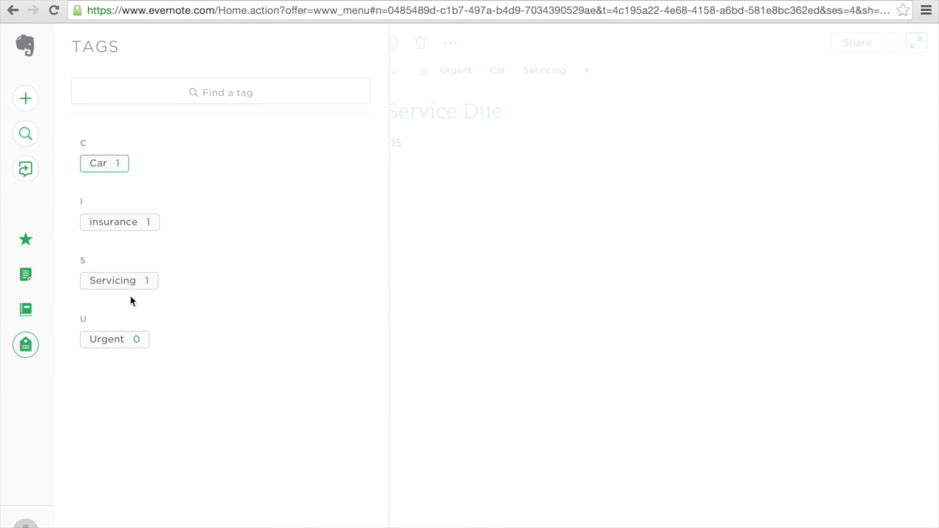
{"action": "left_click", "coordinate": [124, 283]}
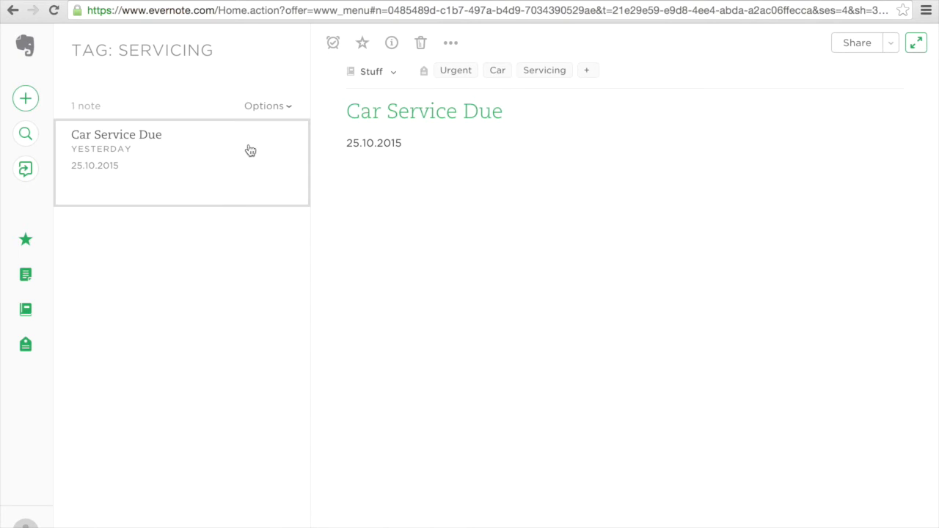
{"action": "left_click", "coordinate": [25, 352]}
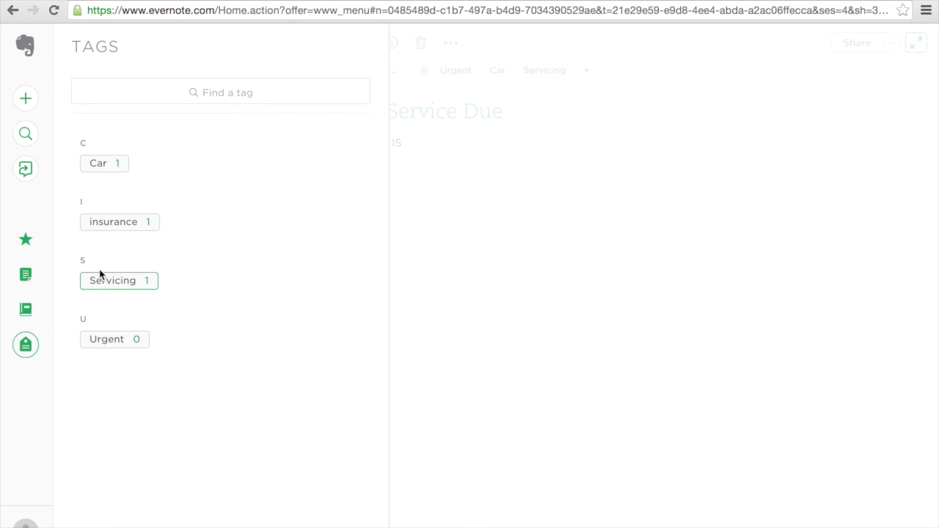
{"action": "left_click", "coordinate": [25, 308]}
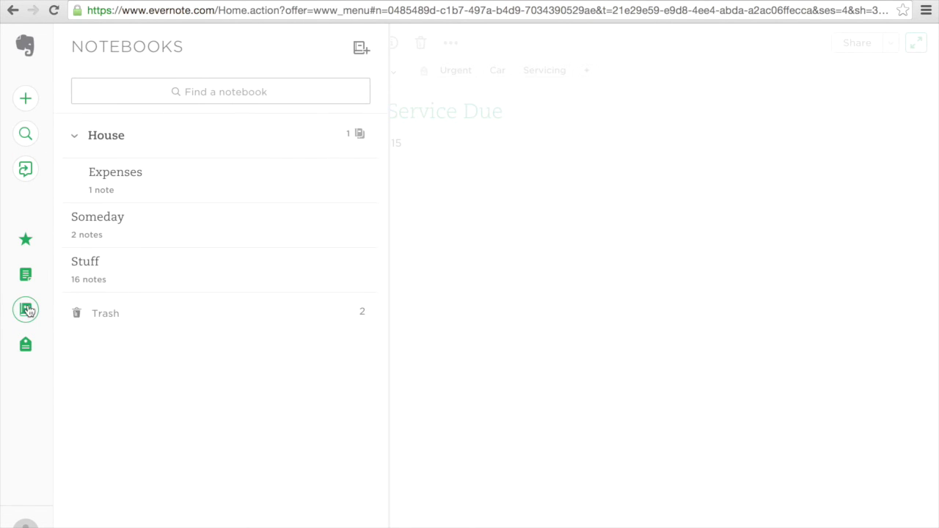
Check the Expenses notebook, then list the two notes tagged Car.
{"action": "left_click", "coordinate": [132, 176]}
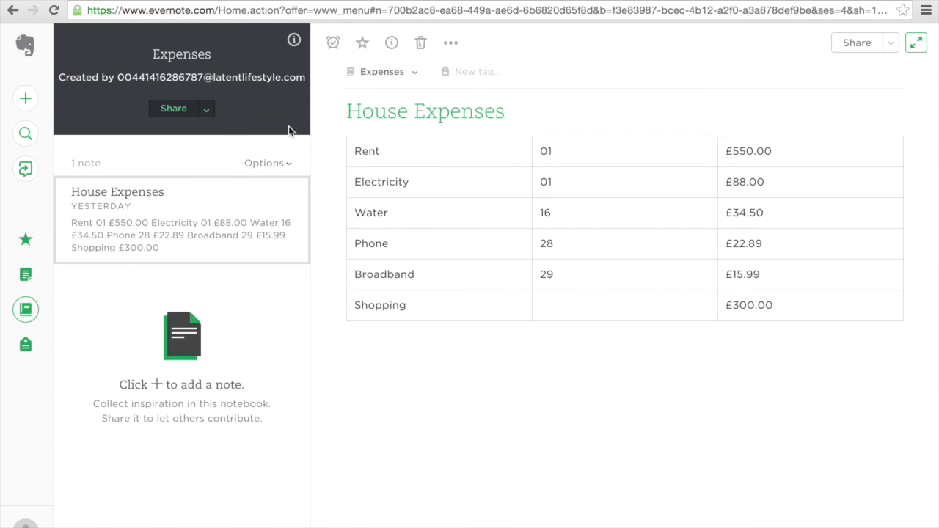
{"action": "left_click", "coordinate": [26, 344]}
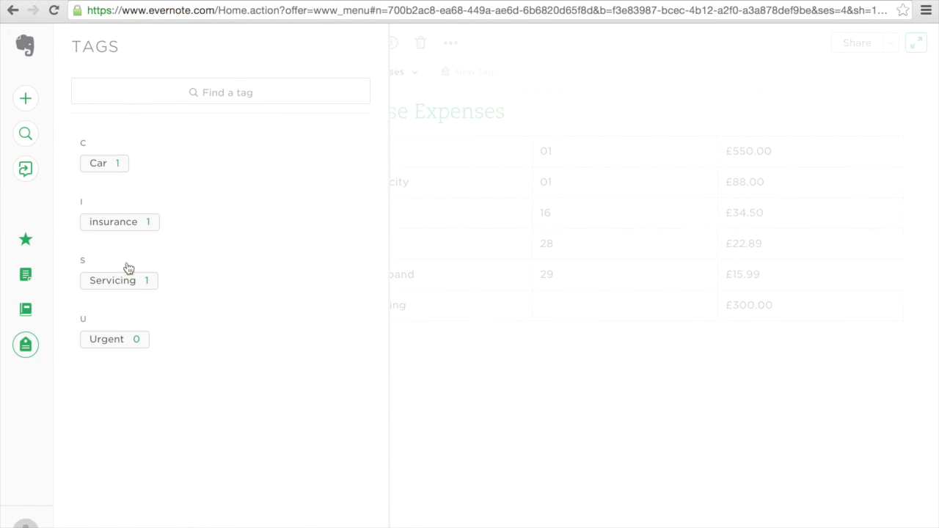
{"action": "left_click", "coordinate": [106, 163]}
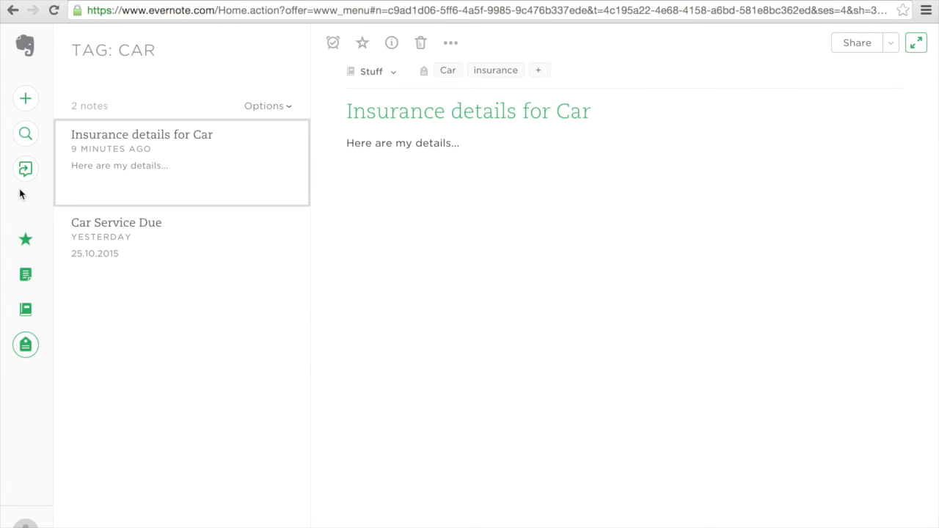
{"action": "left_click", "coordinate": [22, 274]}
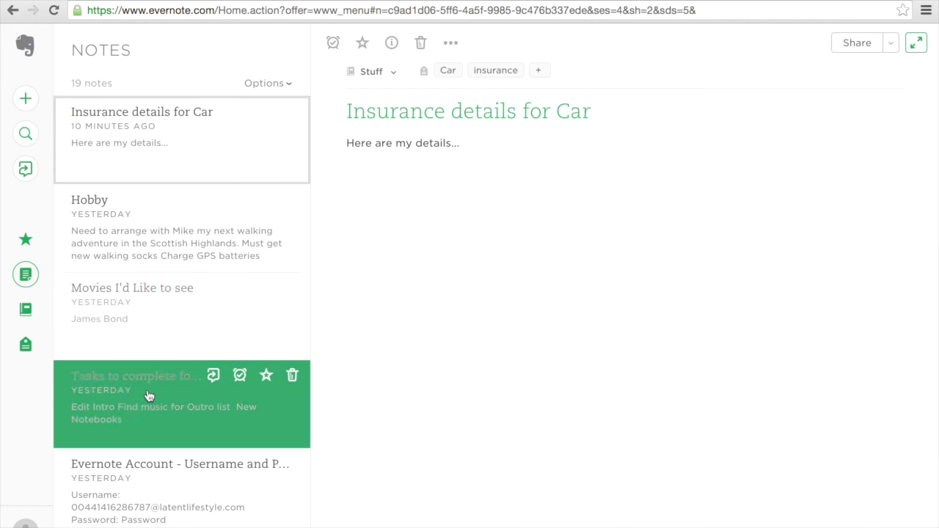
Open the Stuff notebook to view its 16 notes.
{"action": "scroll", "coordinate": [193, 272], "scroll_direction": "down", "scroll_amount": 5}
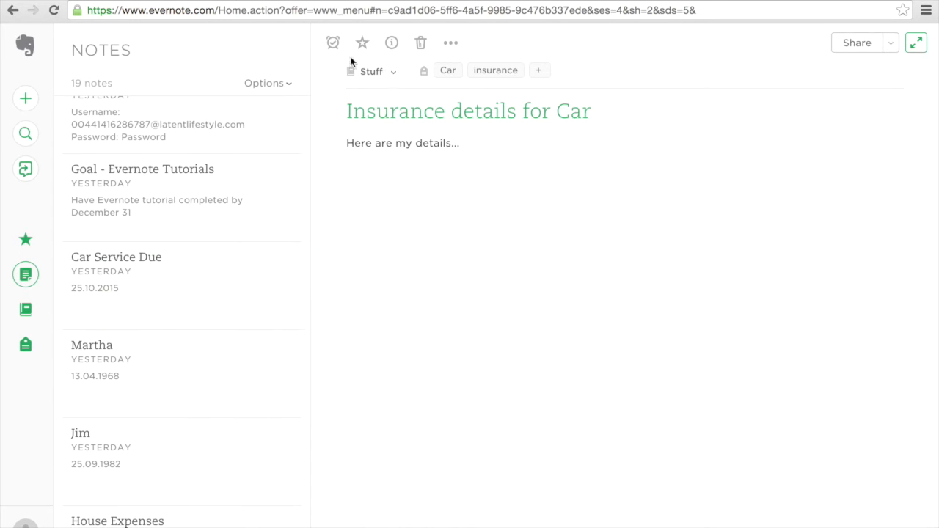
{"action": "left_click", "coordinate": [27, 310]}
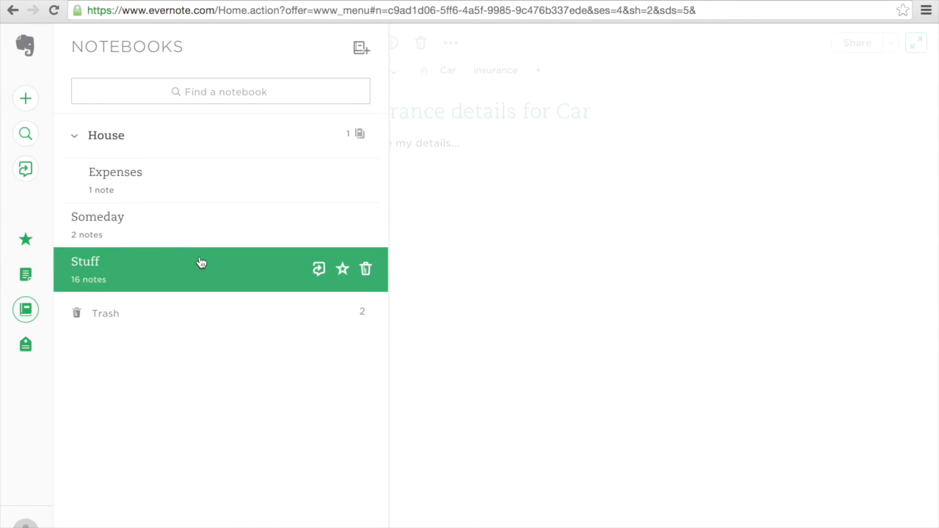
{"action": "left_click", "coordinate": [165, 278]}
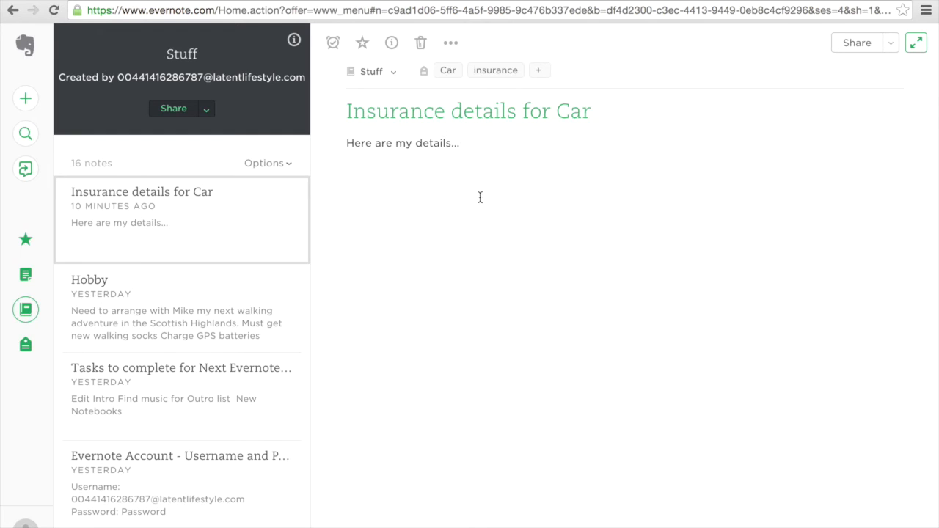
{"action": "left_click", "coordinate": [27, 311]}
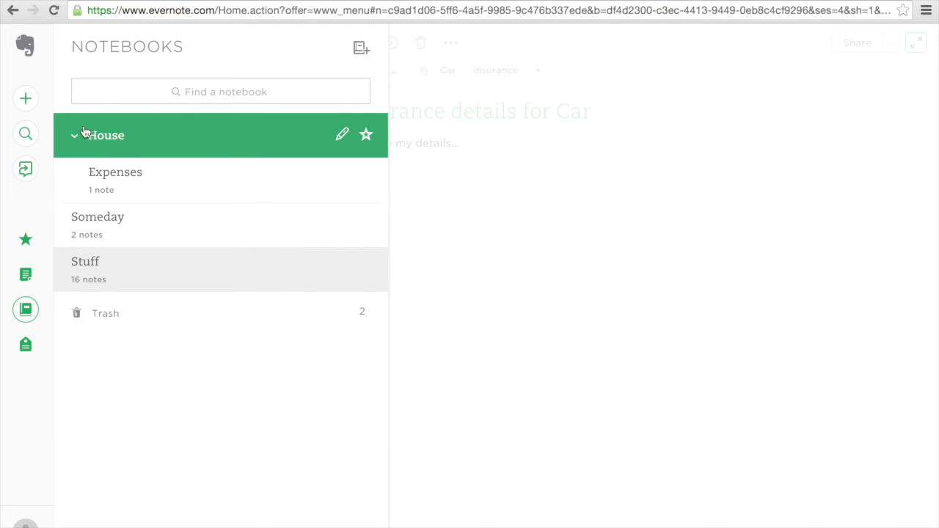
Move the House Expenses note from Expenses into the Stuff notebook.
{"action": "left_click", "coordinate": [156, 176]}
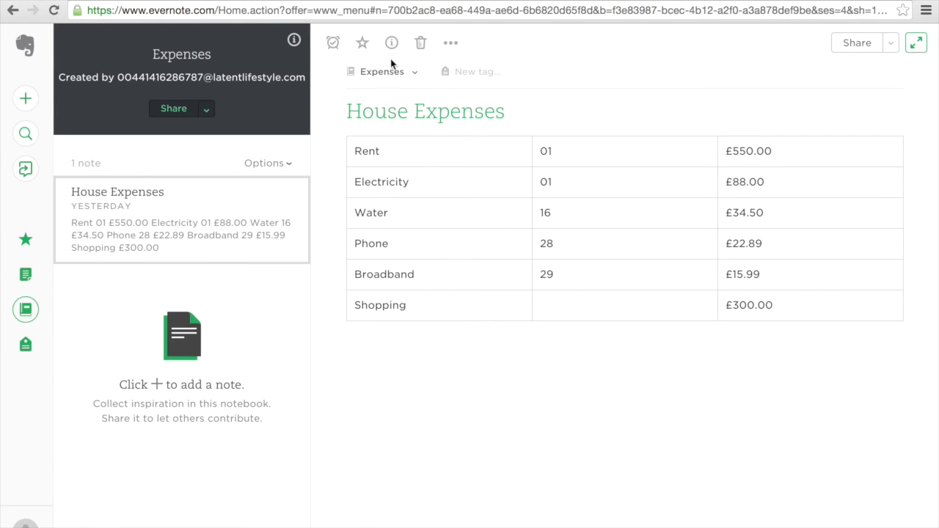
{"action": "left_click", "coordinate": [415, 74]}
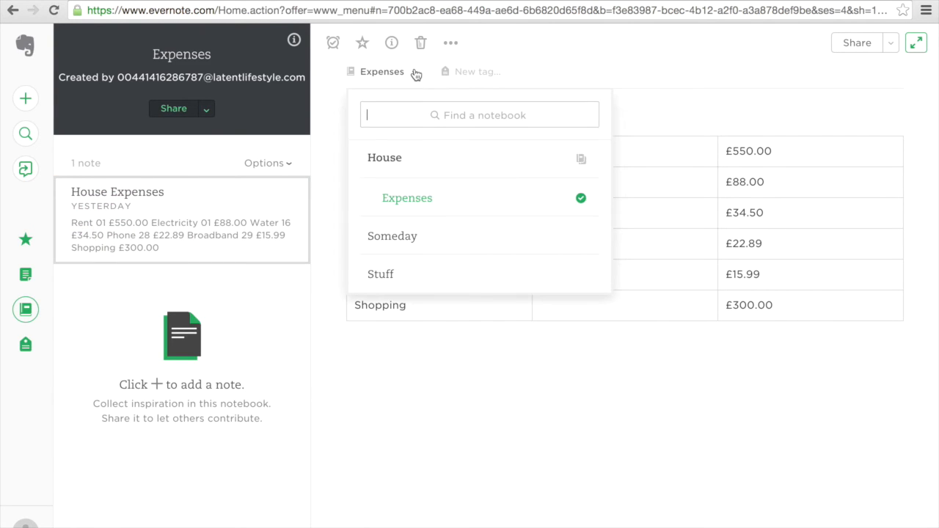
{"action": "left_click", "coordinate": [401, 271]}
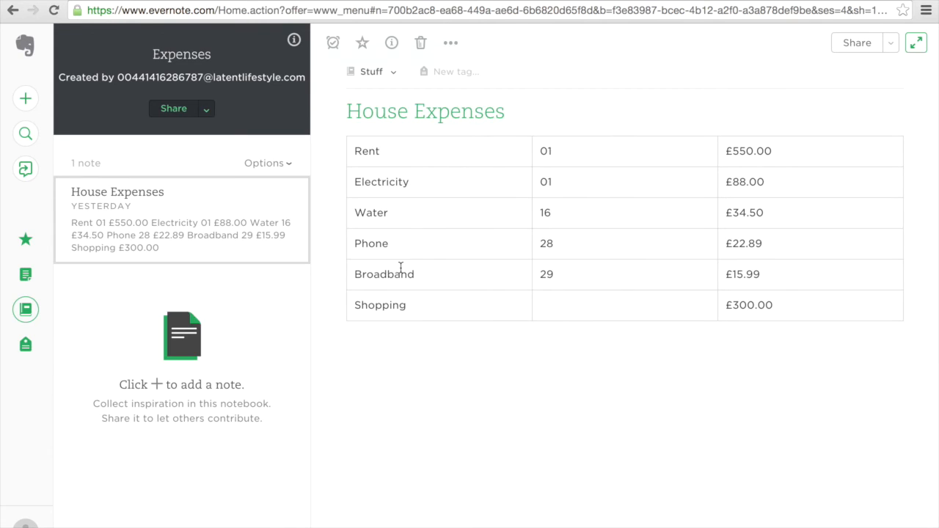
Delete the now-empty Expenses notebook.
{"action": "left_click", "coordinate": [25, 309]}
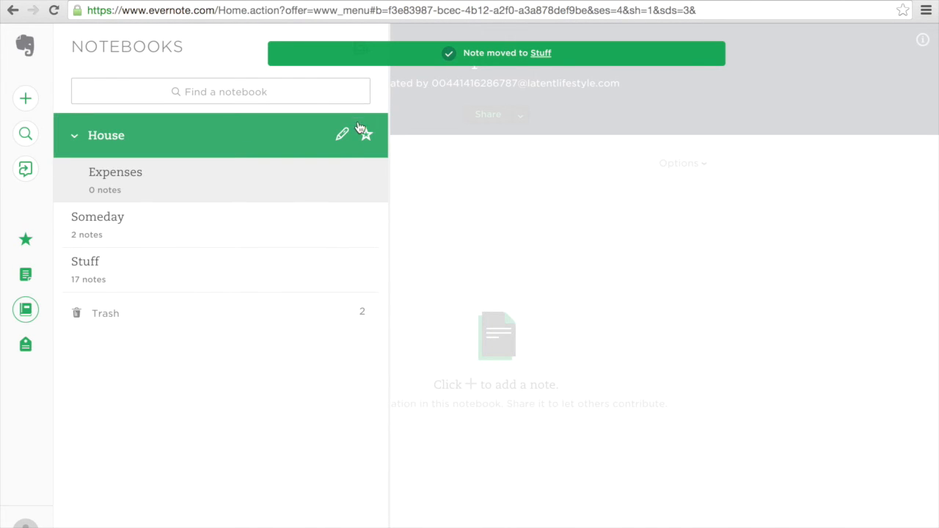
{"action": "left_click", "coordinate": [367, 180]}
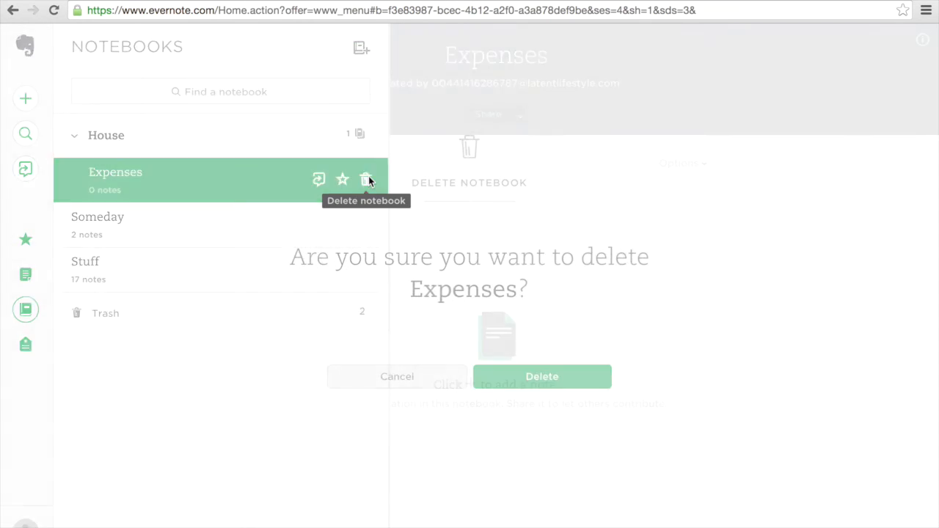
{"action": "left_click", "coordinate": [517, 381]}
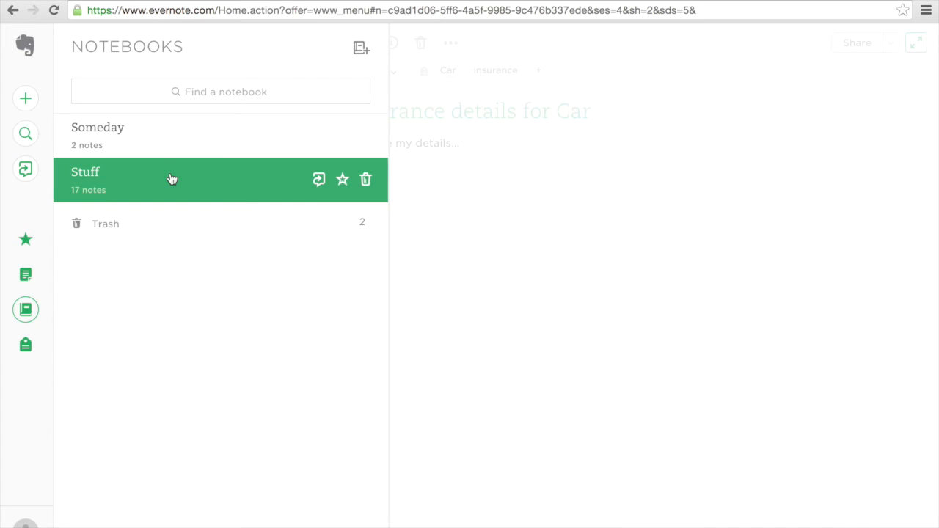
Rename the Stuff notebook to '#Stuff' by prefixing a #.
{"action": "left_click", "coordinate": [207, 173]}
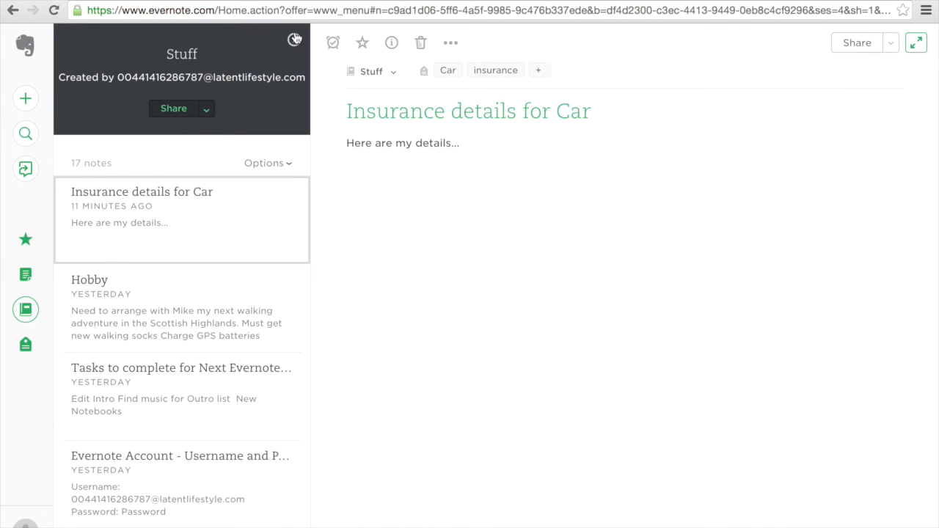
{"action": "left_click", "coordinate": [293, 41]}
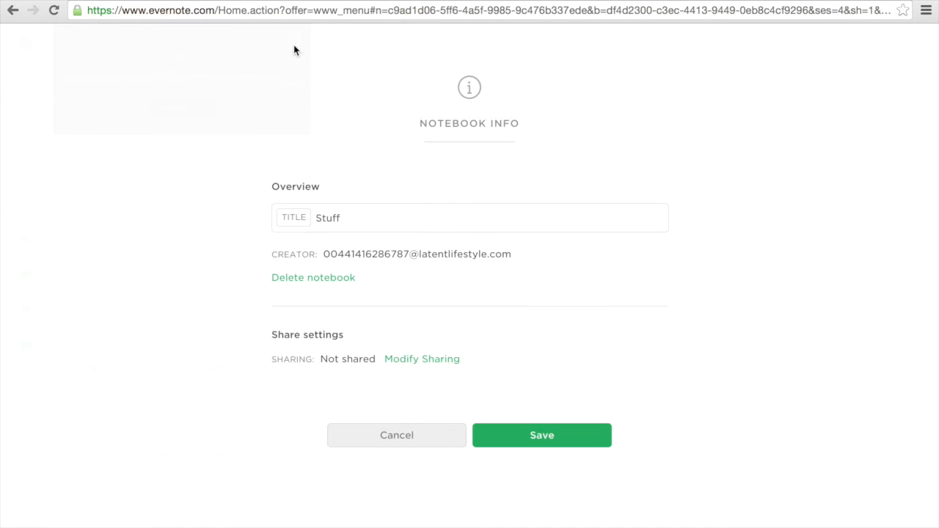
{"action": "left_click", "coordinate": [316, 218]}
{"action": "type", "text": "#"}
{"action": "left_click", "coordinate": [525, 436]}
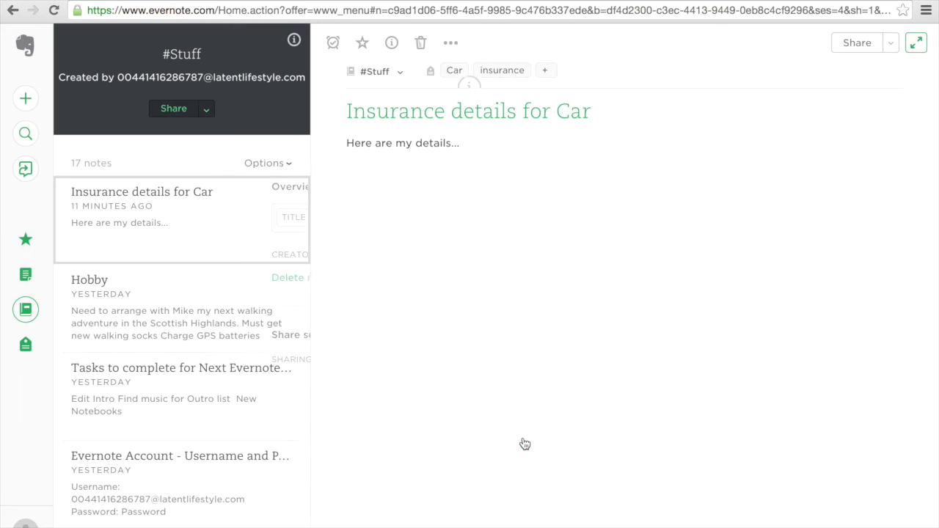
{"action": "left_click", "coordinate": [26, 312]}
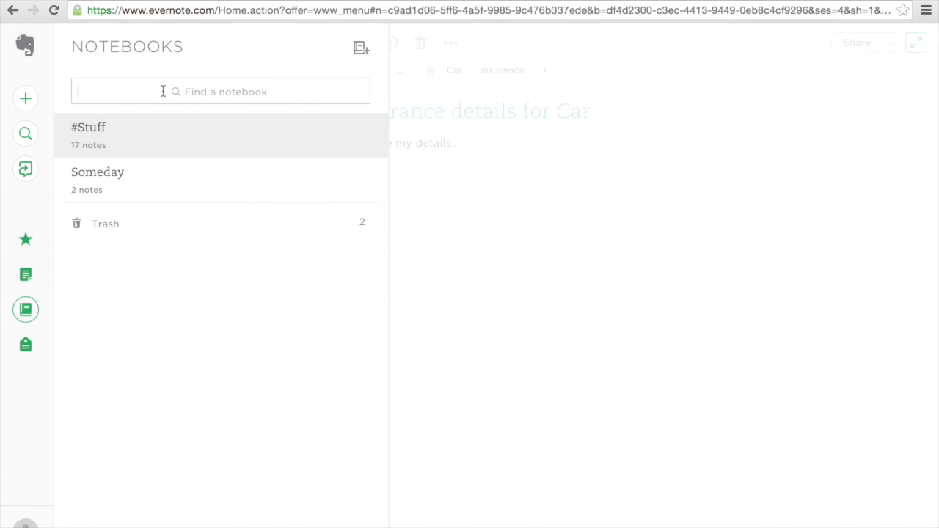
Create new notebooks named Projects and Reminders.
{"action": "left_click", "coordinate": [364, 48]}
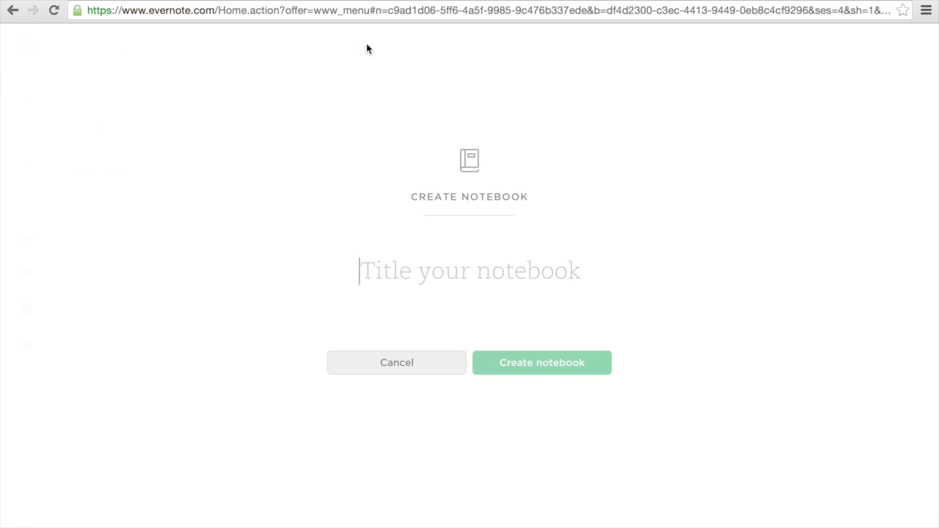
{"action": "type", "text": "P"}
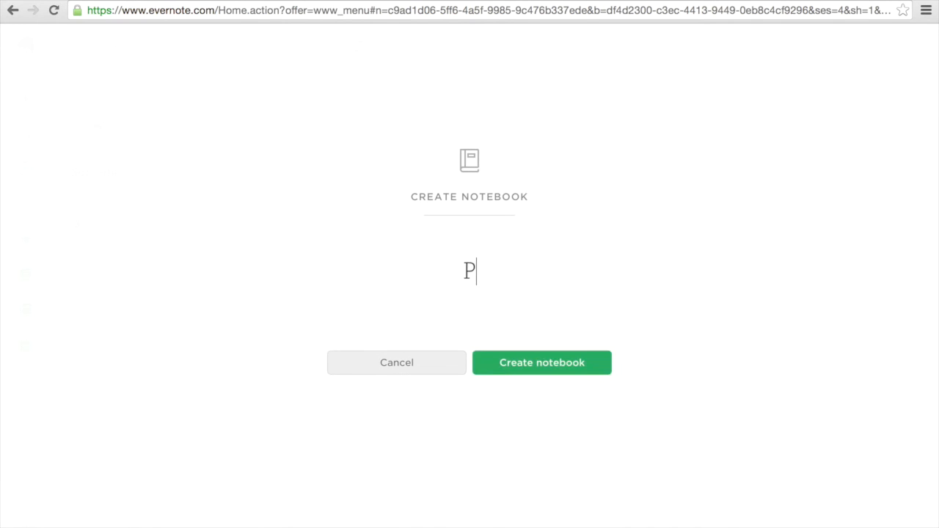
{"action": "type", "text": "rojects"}
{"action": "key", "text": "Return"}
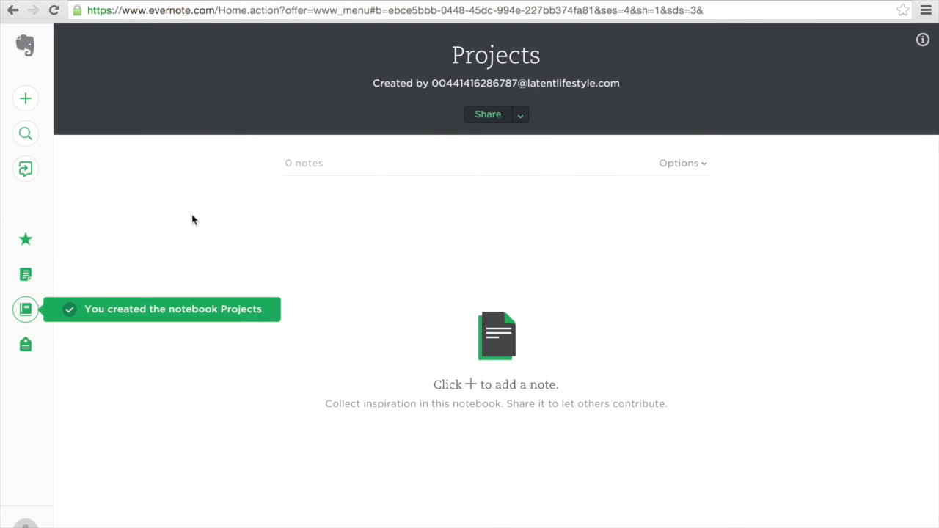
{"action": "left_click", "coordinate": [30, 311]}
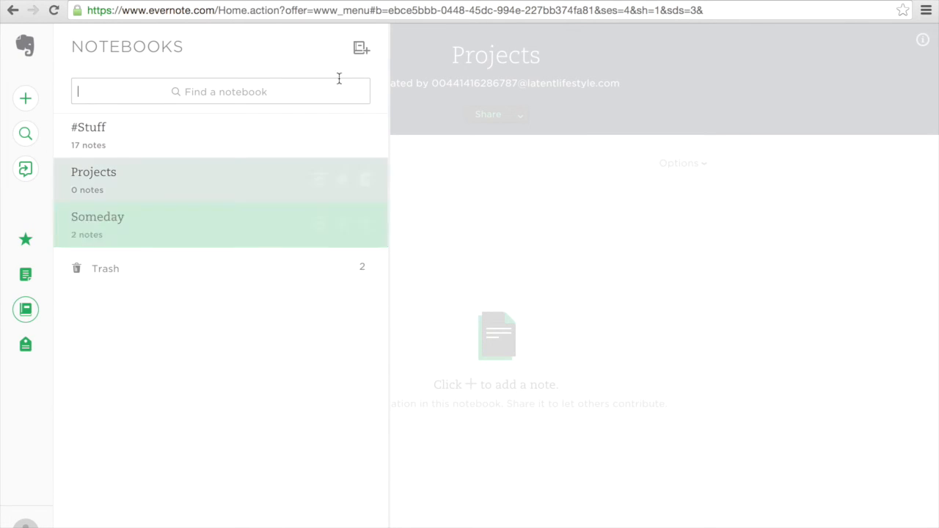
{"action": "left_click", "coordinate": [360, 48]}
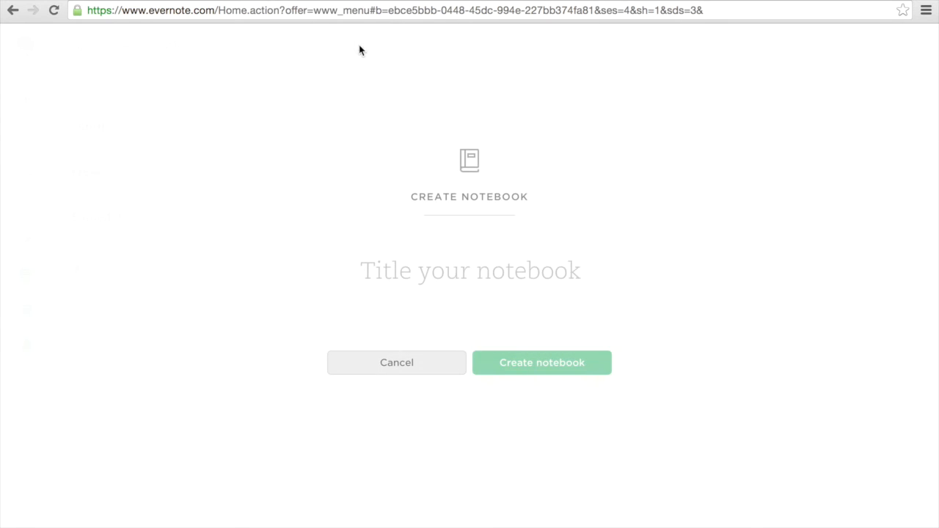
{"action": "type", "text": "Reminders"}
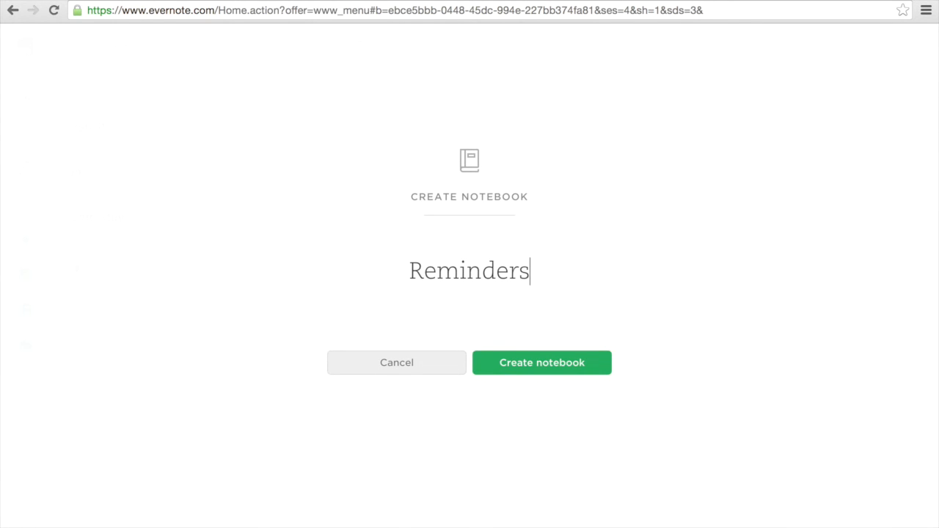
{"action": "key", "text": "Return"}
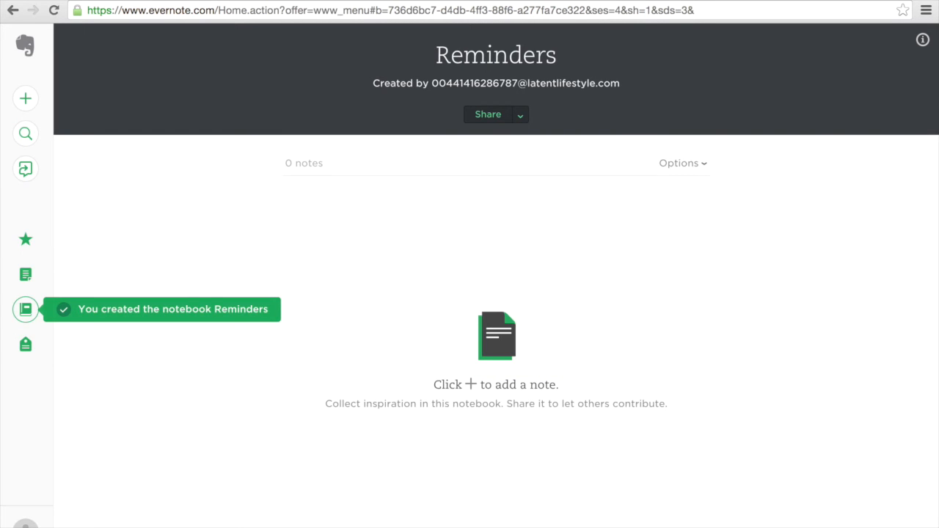
{"action": "left_click", "coordinate": [25, 309]}
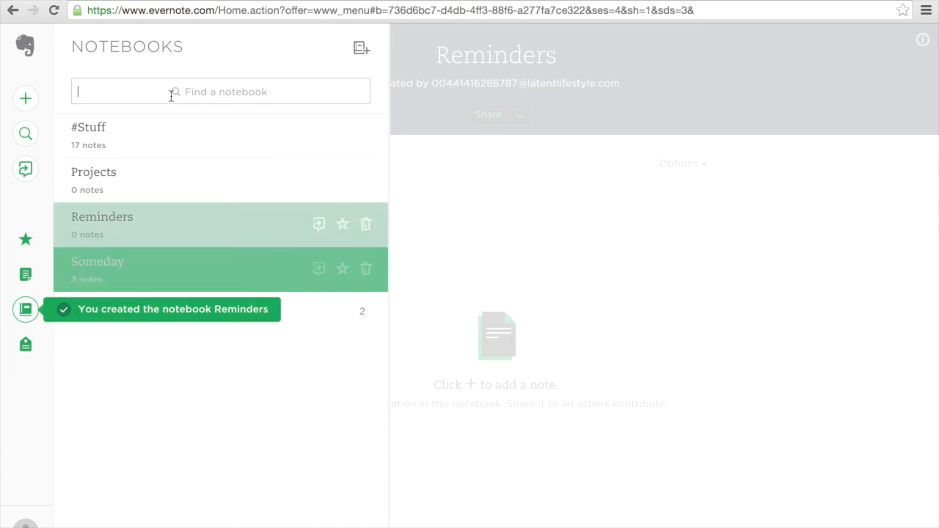
Create a Reference notebook and show the tag list.
{"action": "left_click", "coordinate": [362, 47]}
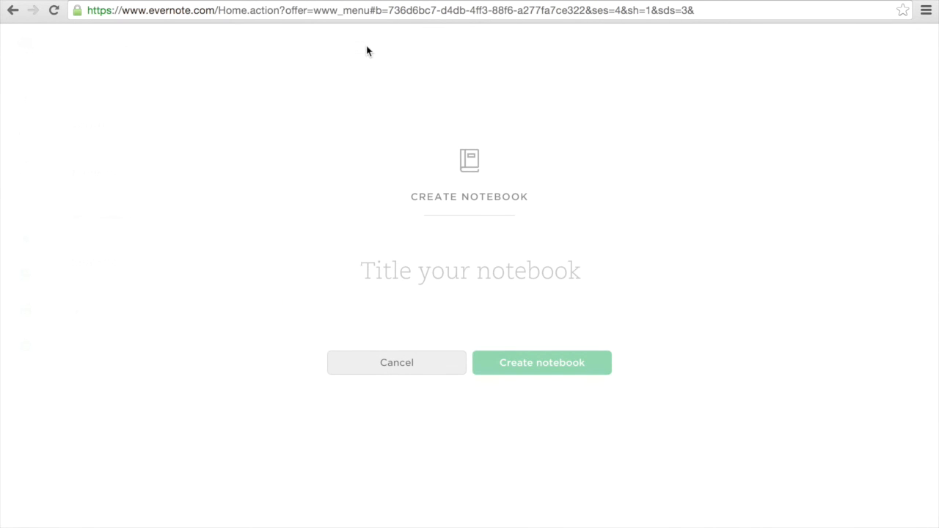
{"action": "type", "text": "Ref"}
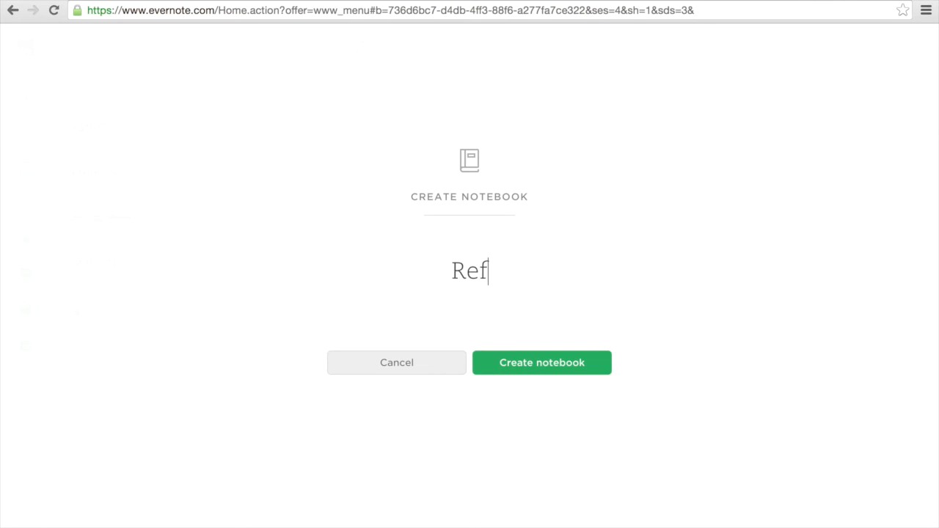
{"action": "type", "text": "erence"}
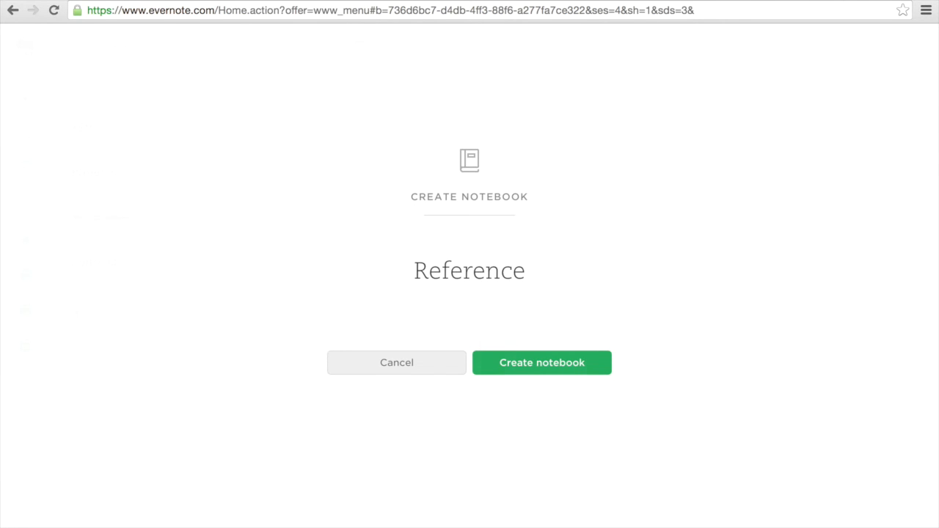
{"action": "key", "text": "Return"}
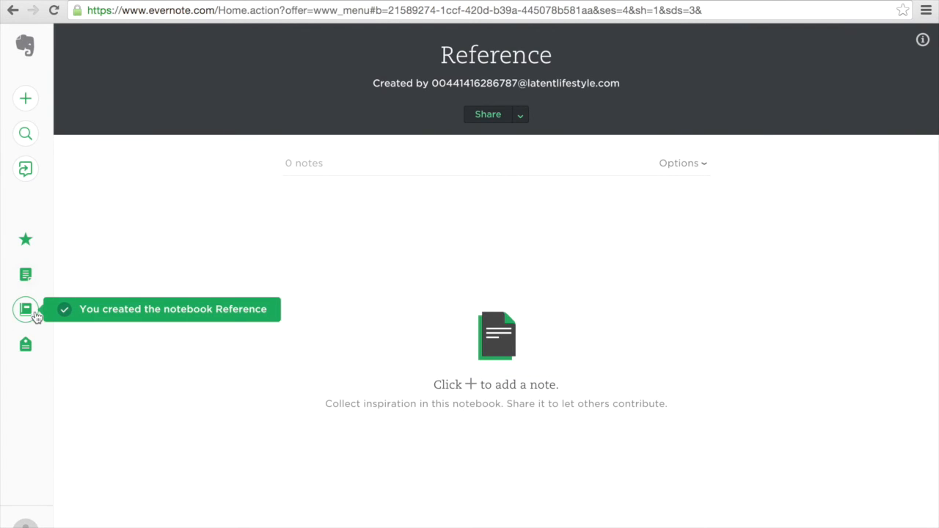
{"action": "left_click", "coordinate": [33, 312]}
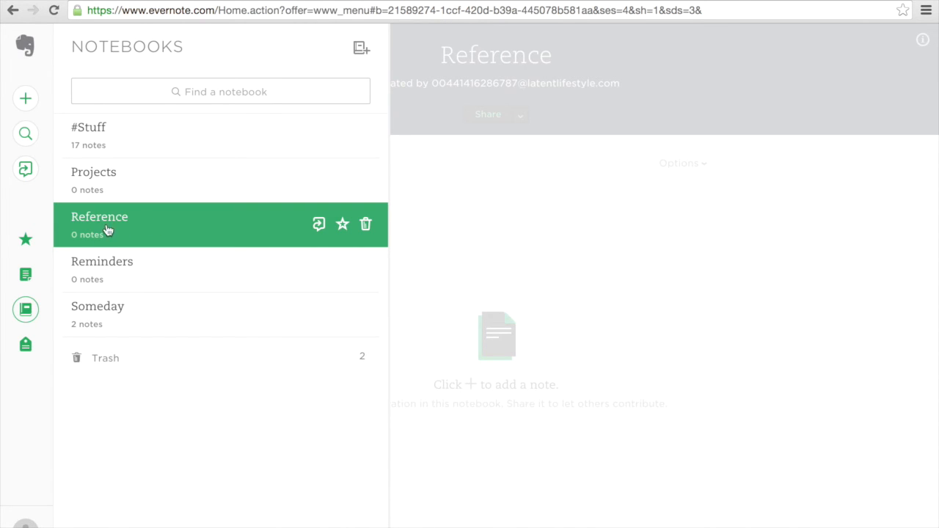
{"action": "left_click", "coordinate": [25, 347]}
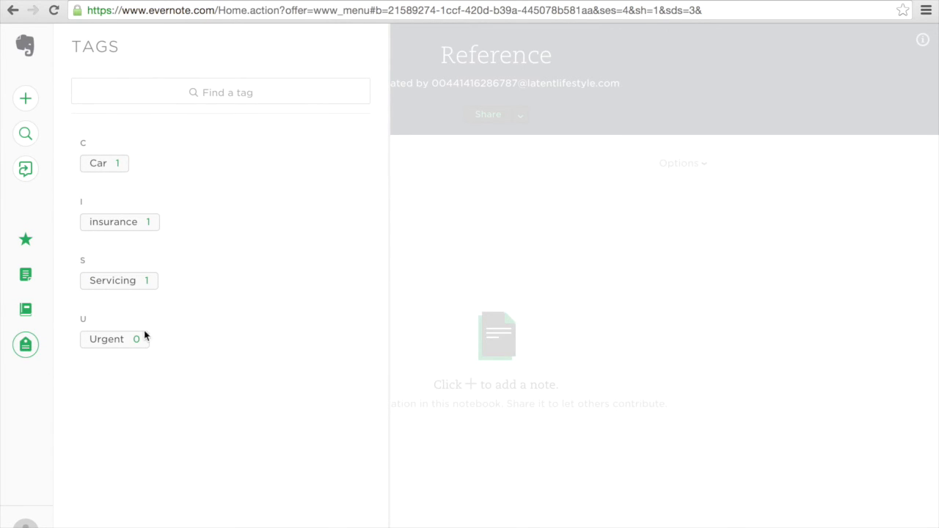
Move the Insurance details for Car note into the Reference notebook.
{"action": "left_click", "coordinate": [25, 275]}
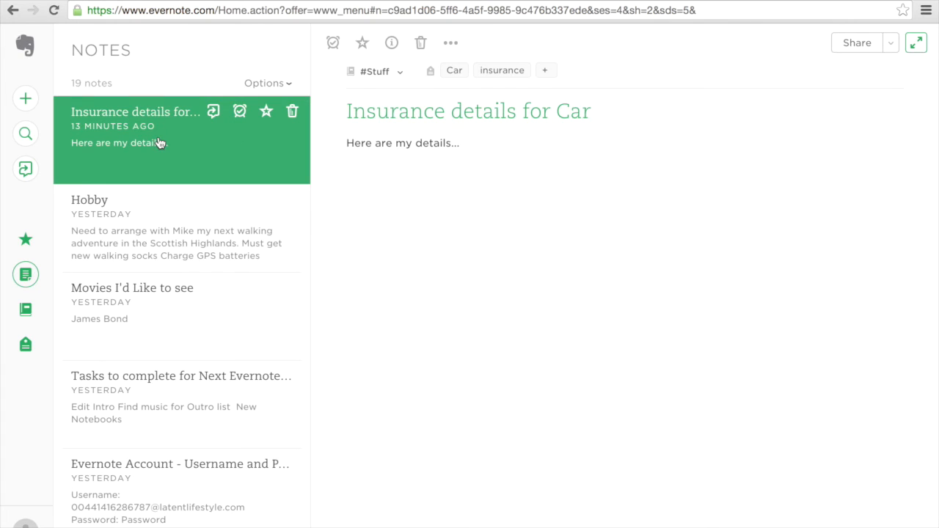
{"action": "left_click", "coordinate": [395, 73]}
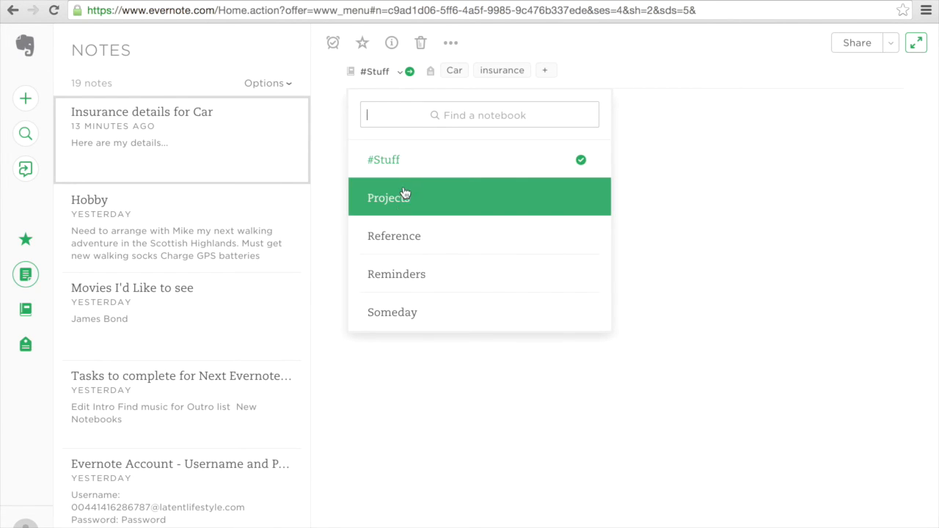
{"action": "left_click", "coordinate": [403, 237]}
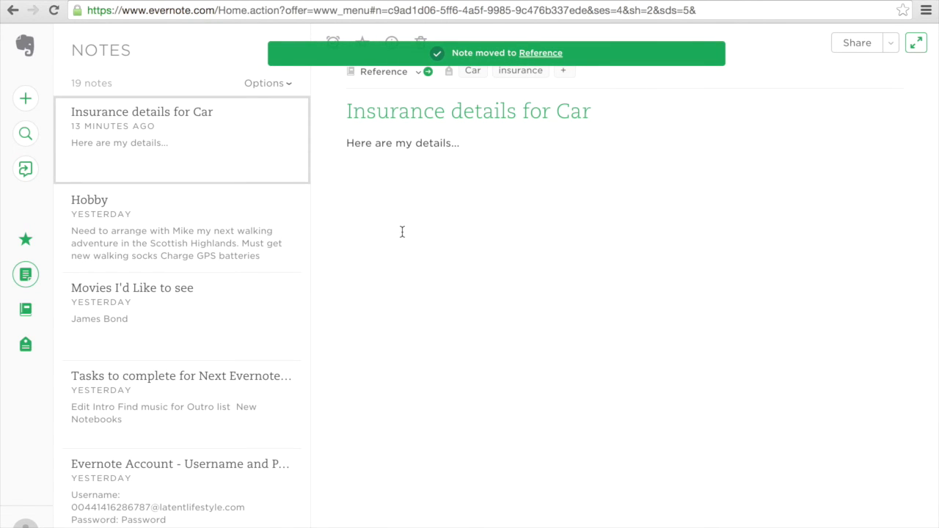
Move the Hobby note into Projects and tag it Shopping.
{"action": "left_click", "coordinate": [178, 240]}
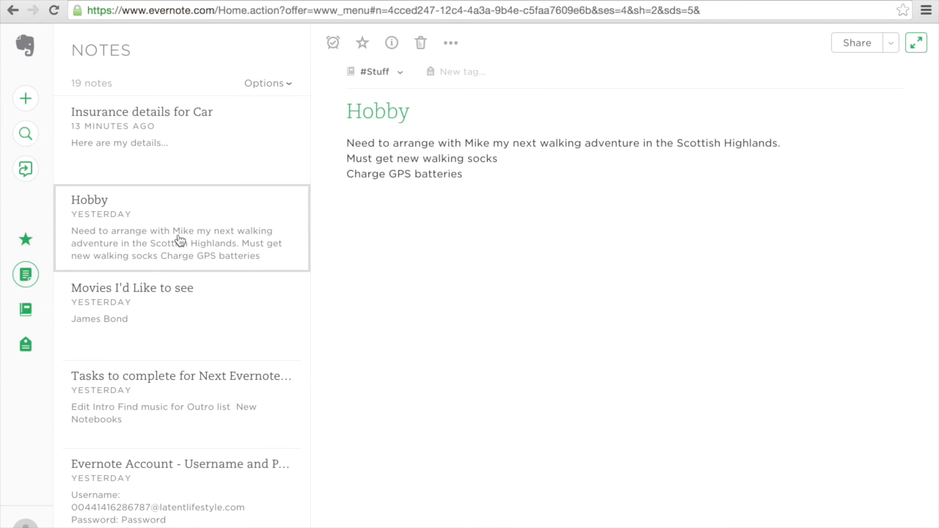
{"action": "left_click", "coordinate": [399, 72]}
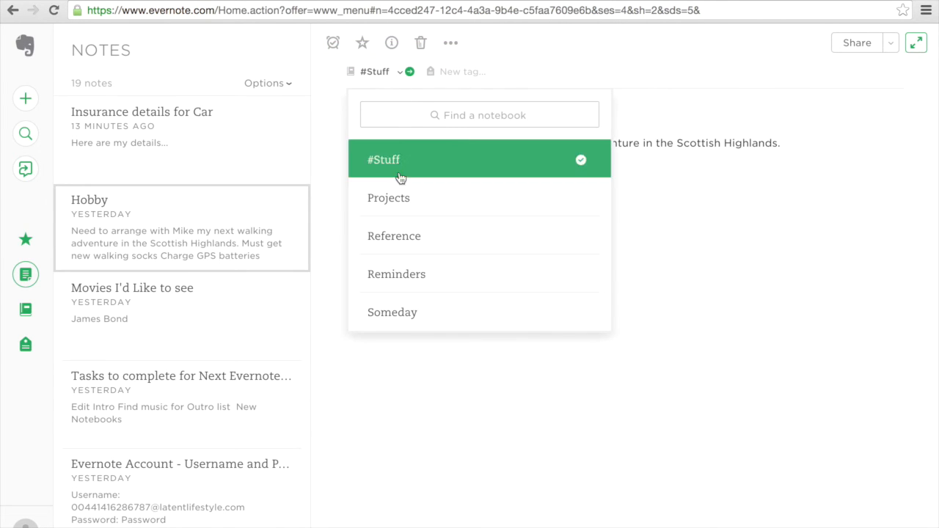
{"action": "left_click", "coordinate": [400, 199]}
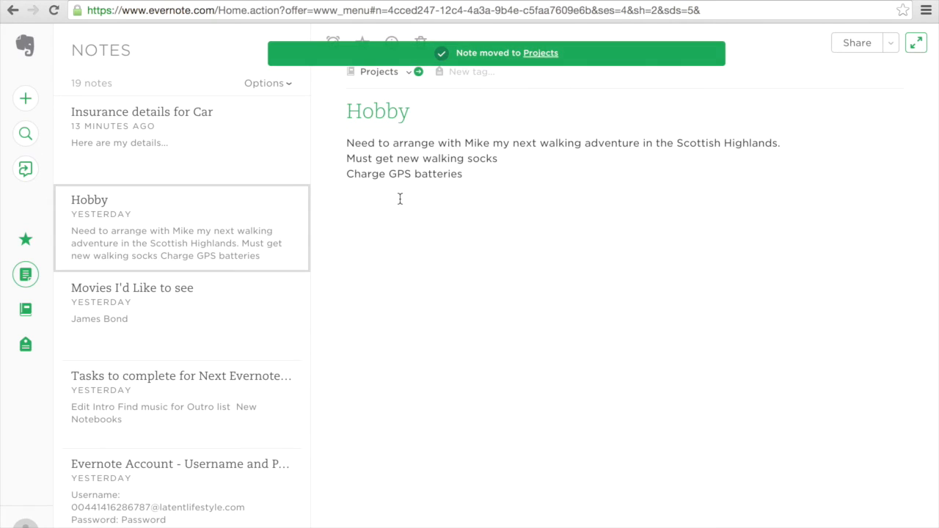
{"action": "left_click", "coordinate": [464, 71]}
{"action": "type", "text": "Shopping"}
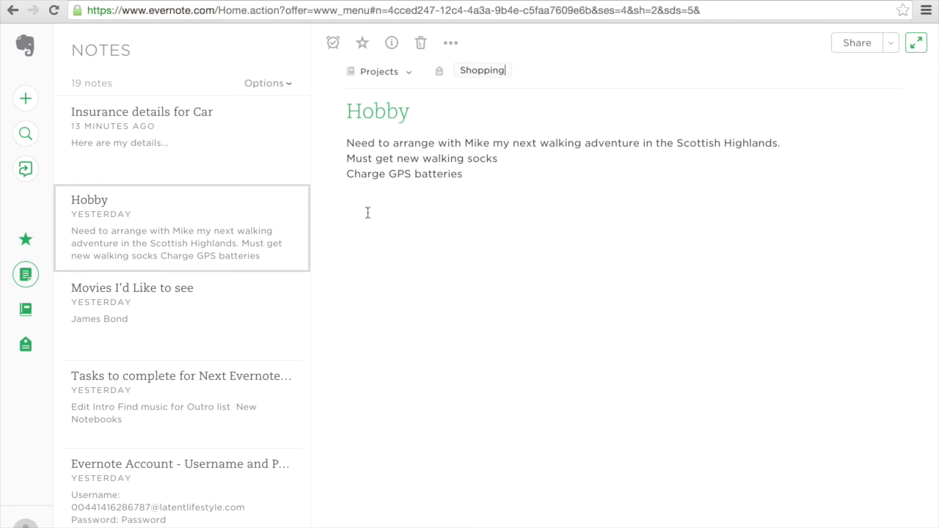
{"action": "left_click", "coordinate": [121, 319]}
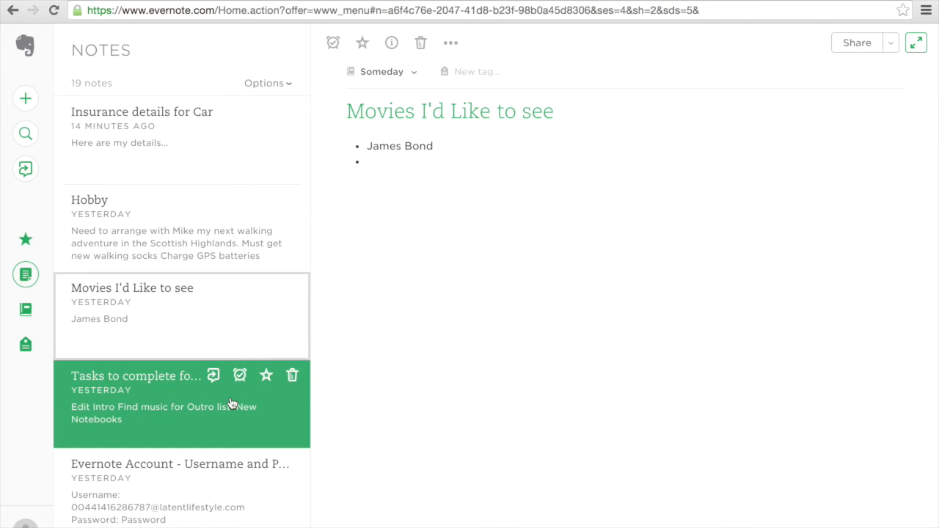
{"action": "left_click", "coordinate": [231, 402]}
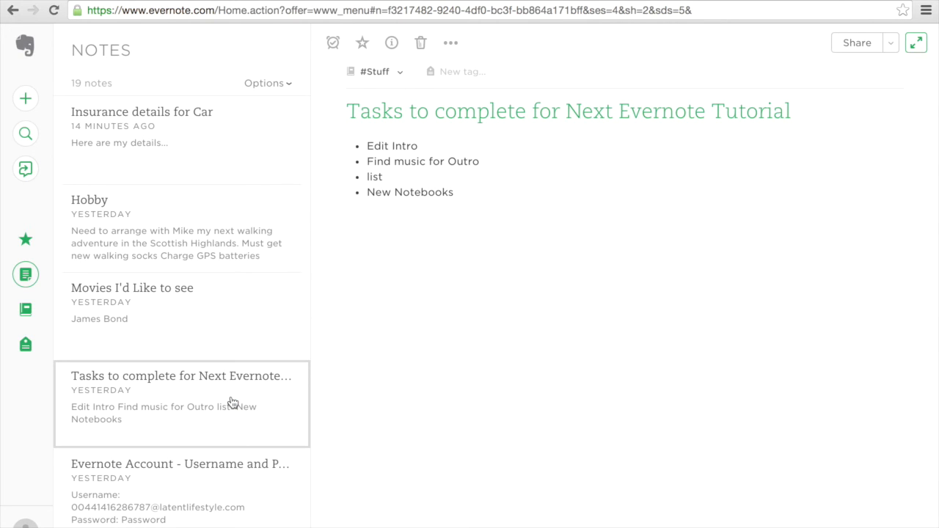
File the Tasks to complete note in Projects, tagged Tutorials, Music and Outro.
{"action": "left_click", "coordinate": [391, 82]}
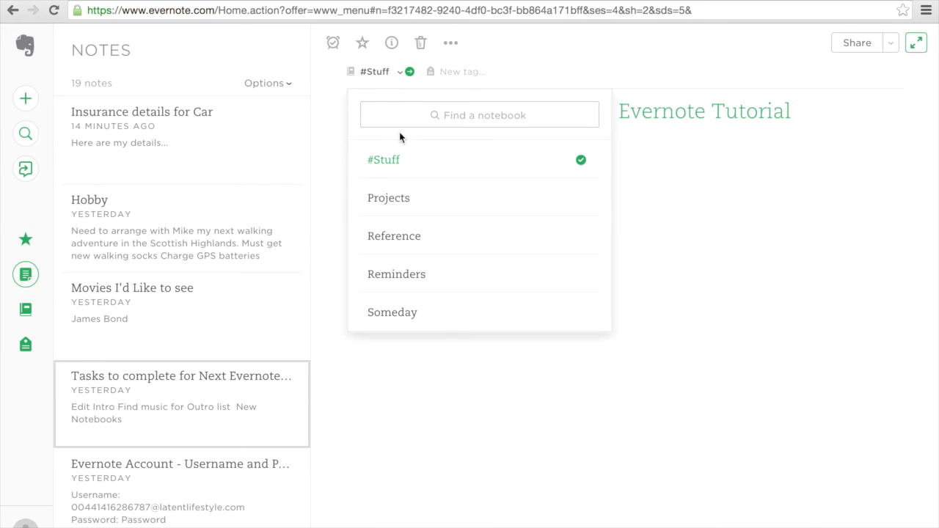
{"action": "left_click", "coordinate": [403, 209]}
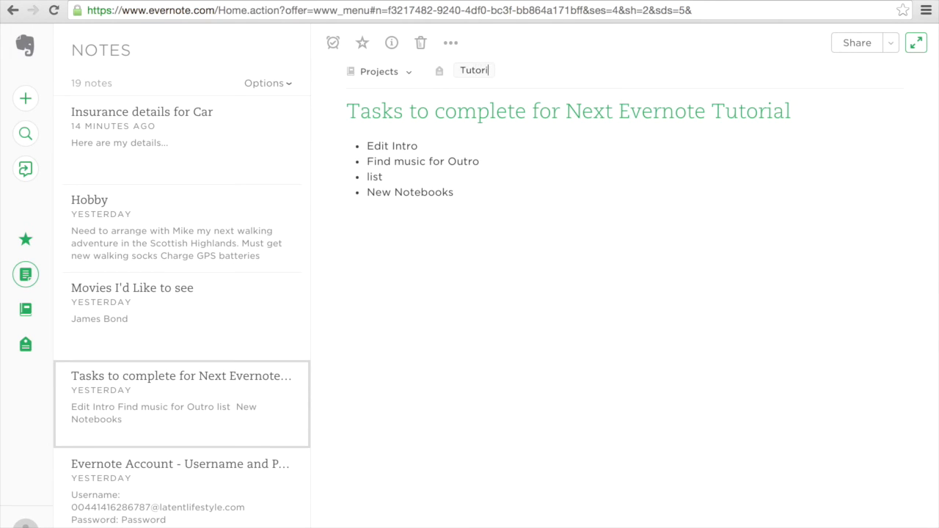
{"action": "type", "text": "ls"}
{"action": "key", "text": "Return"}
{"action": "type", "text": "Music"}
{"action": "key", "text": "Return"}
{"action": "type", "text": "Outro"}
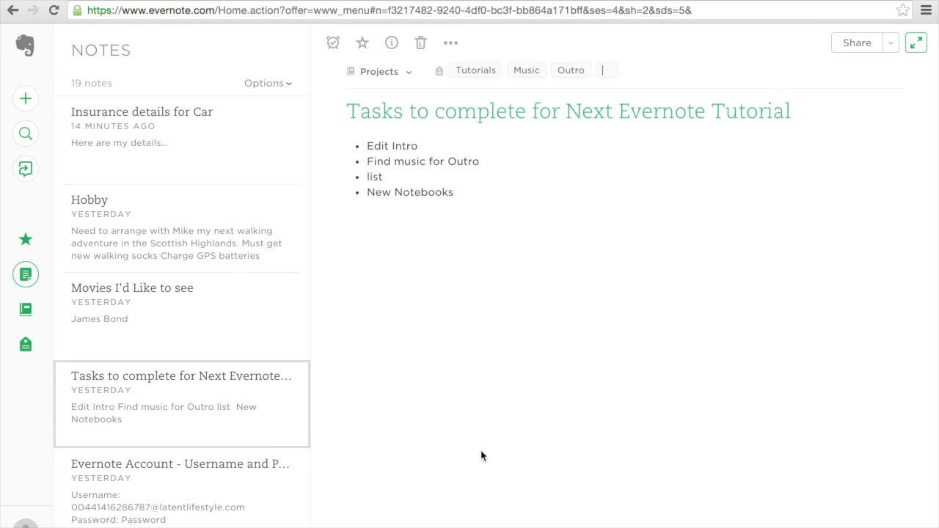
{"action": "left_click", "coordinate": [172, 496]}
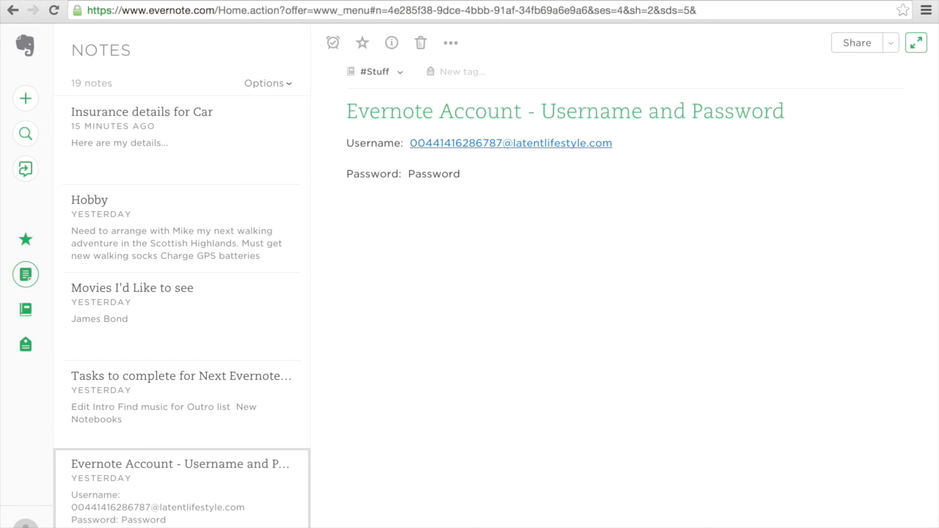
{"action": "left_click", "coordinate": [402, 72]}
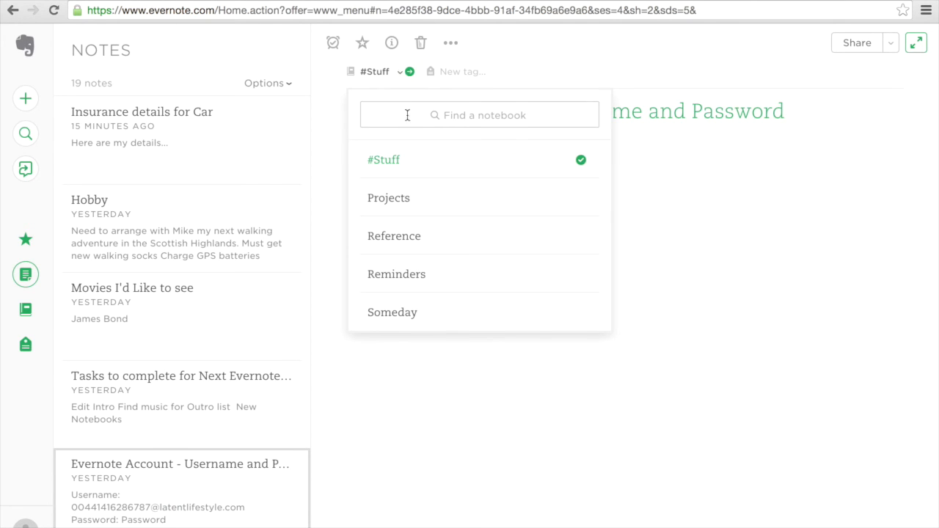
File the Evernote Account - Username and Password note in Reference with the tag Passwords.
{"action": "left_click", "coordinate": [418, 237]}
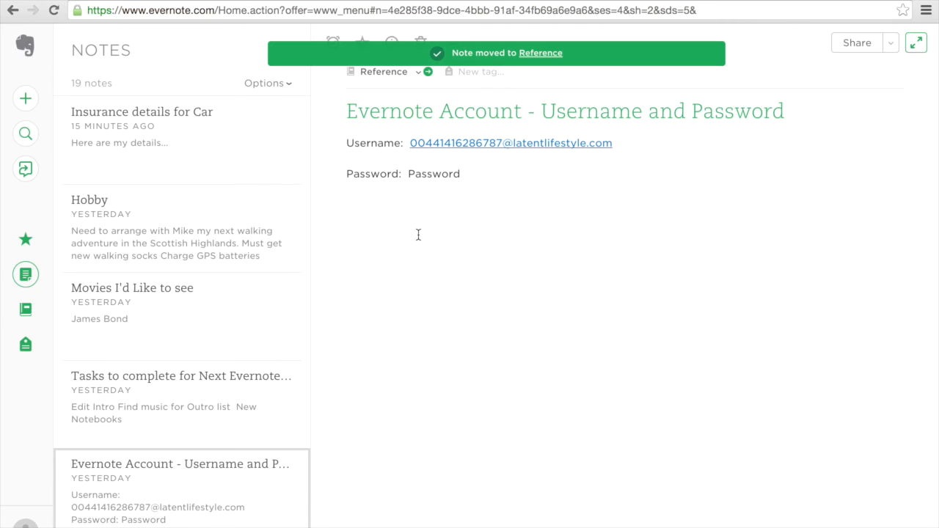
{"action": "left_click", "coordinate": [470, 73]}
{"action": "type", "text": "P"}
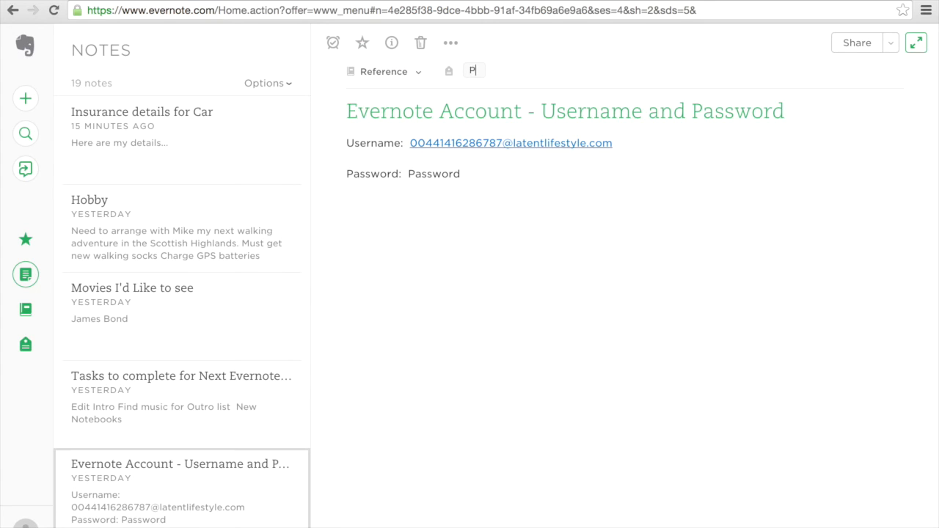
{"action": "type", "text": "asswords"}
{"action": "key", "text": "Return"}
Open the Goal - Evernote Tutorials note and bring up its notebook list.
{"action": "scroll", "coordinate": [186, 502], "scroll_direction": "down", "scroll_amount": 5}
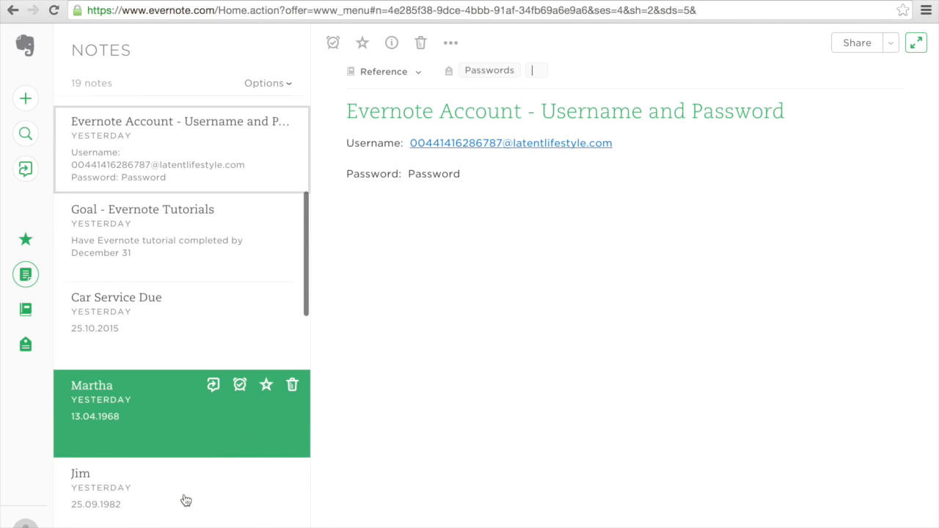
{"action": "left_click", "coordinate": [189, 185]}
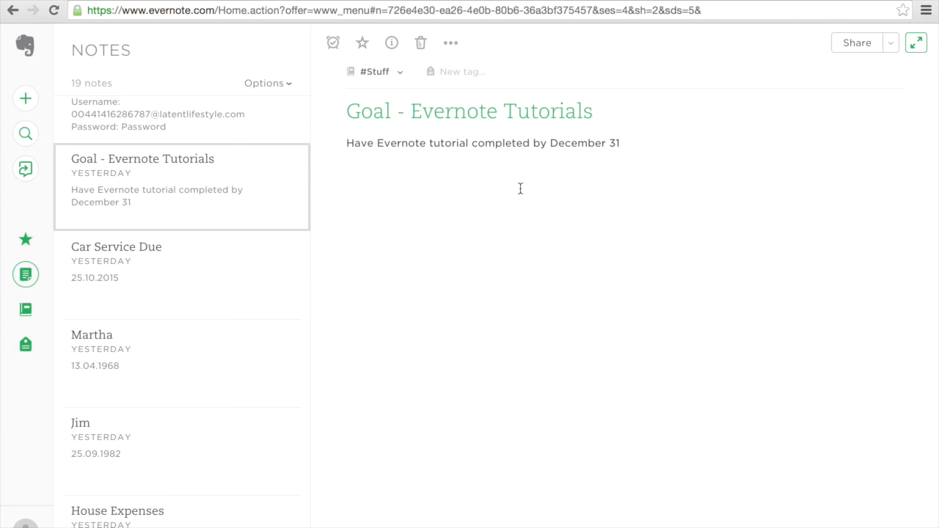
{"action": "left_click", "coordinate": [400, 74]}
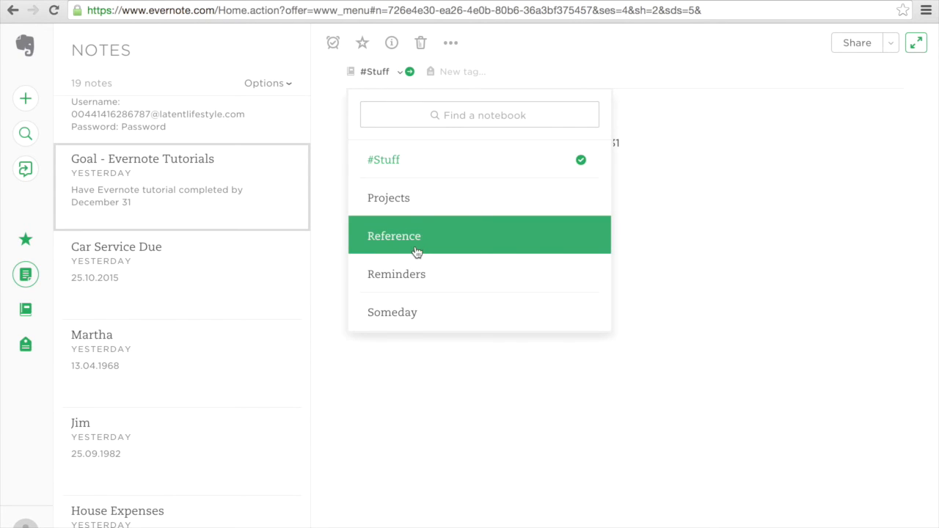
Move the Goal note into Projects tagged Goal, and Car Service Due into Projects.
{"action": "left_click", "coordinate": [423, 204]}
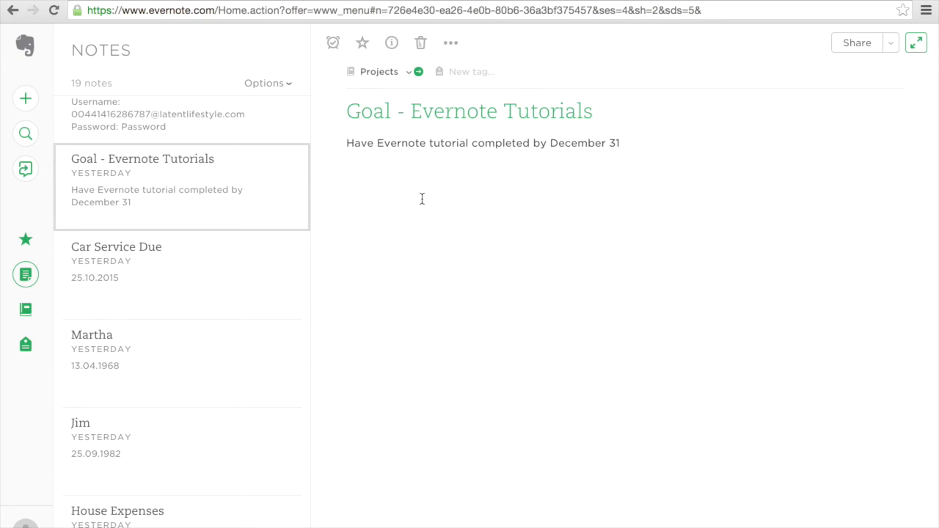
{"action": "left_click", "coordinate": [474, 75]}
{"action": "type", "text": "G"}
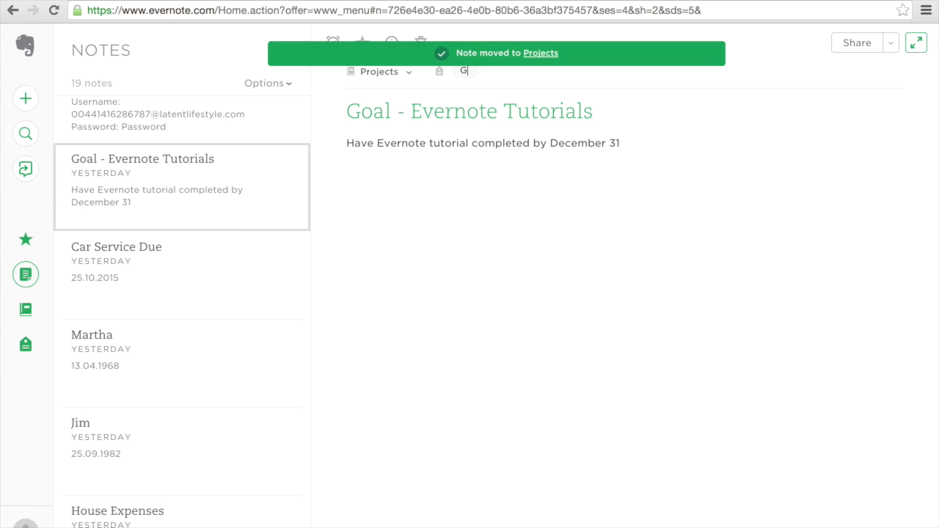
{"action": "type", "text": "oal"}
{"action": "key", "text": "Return"}
{"action": "left_click", "coordinate": [167, 287]}
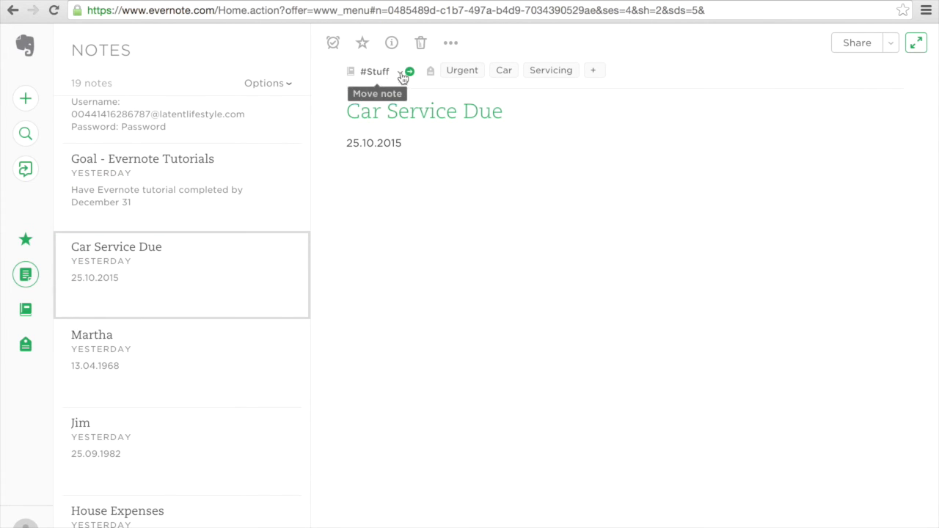
{"action": "left_click", "coordinate": [401, 75]}
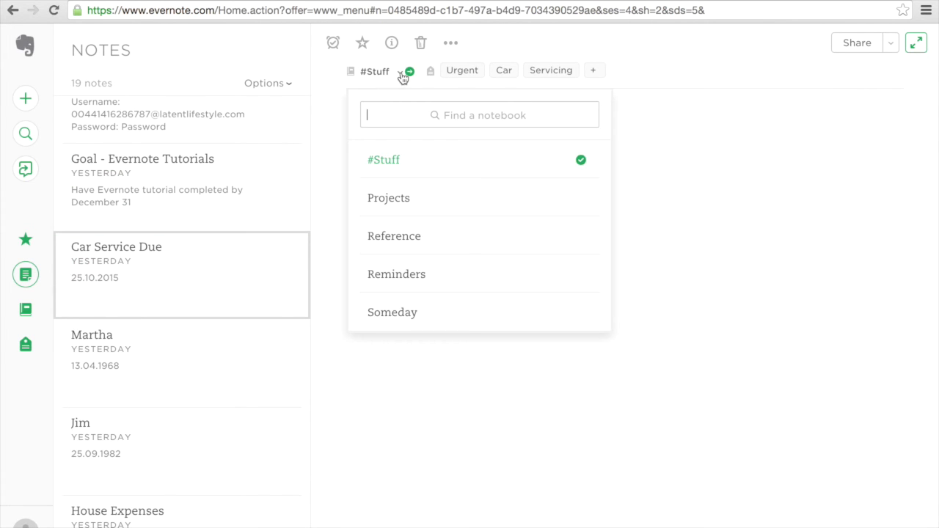
{"action": "left_click", "coordinate": [402, 203]}
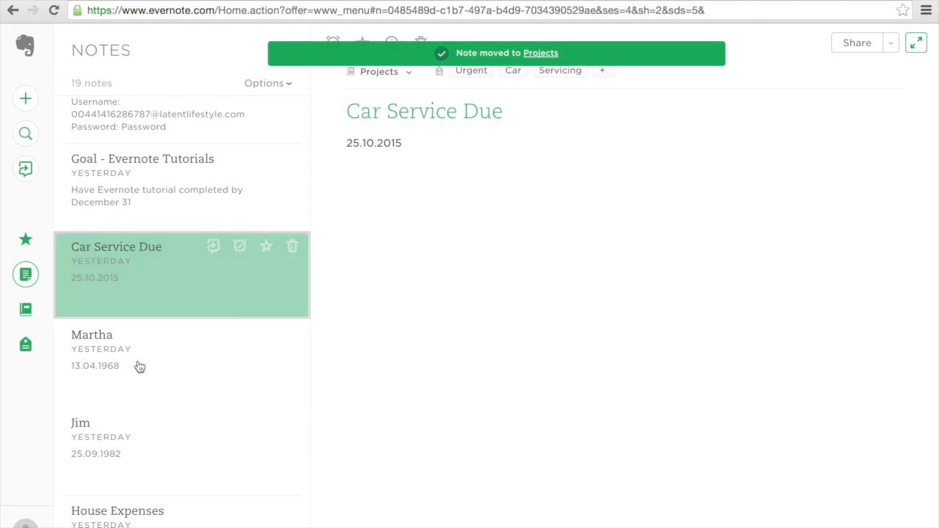
File the 13.04.1968 birthday note in Reference tagged Birthdays, then open the 25.09.1982 note.
{"action": "left_click", "coordinate": [139, 366]}
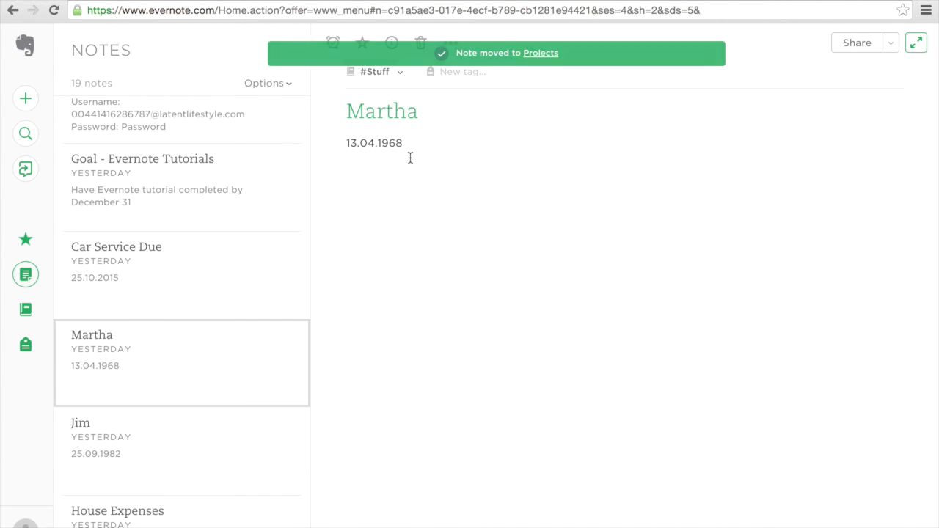
{"action": "left_click", "coordinate": [395, 77]}
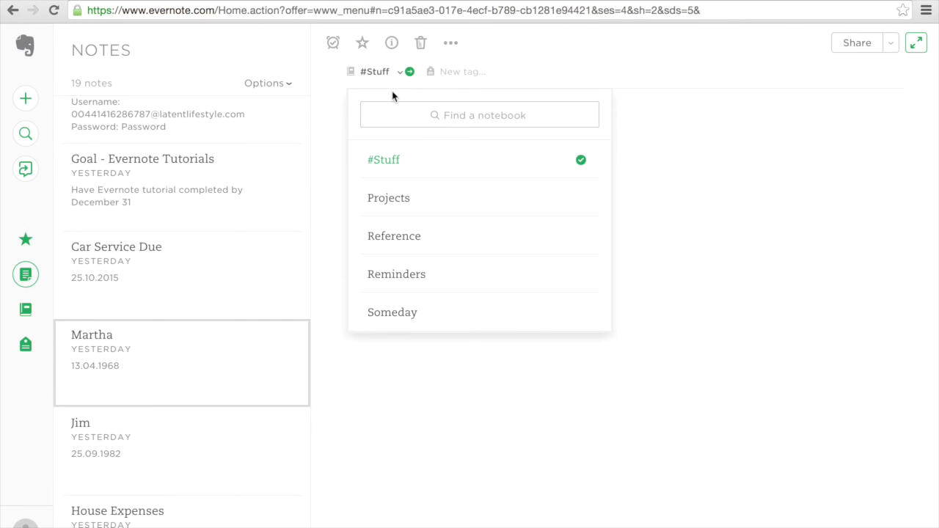
{"action": "left_click", "coordinate": [411, 236]}
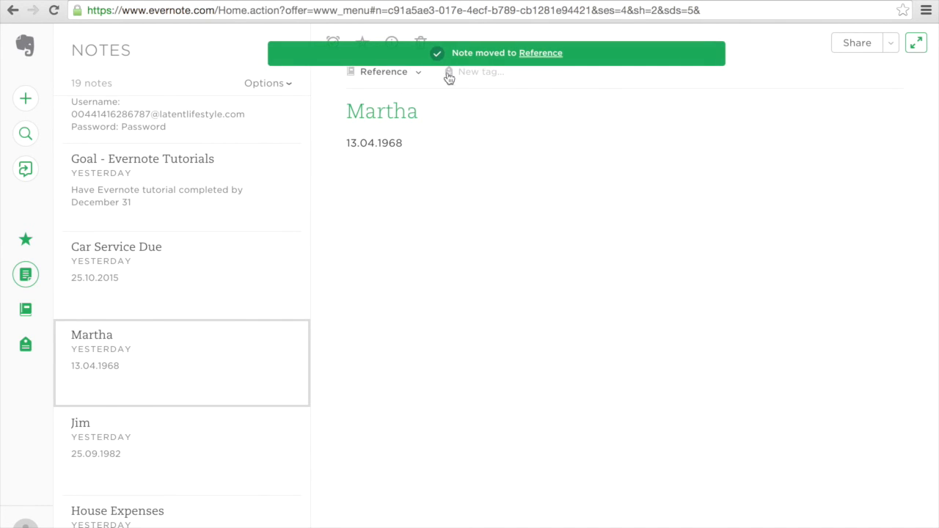
{"action": "left_click", "coordinate": [491, 73]}
{"action": "type", "text": "Birthdays"}
{"action": "key", "text": "Return"}
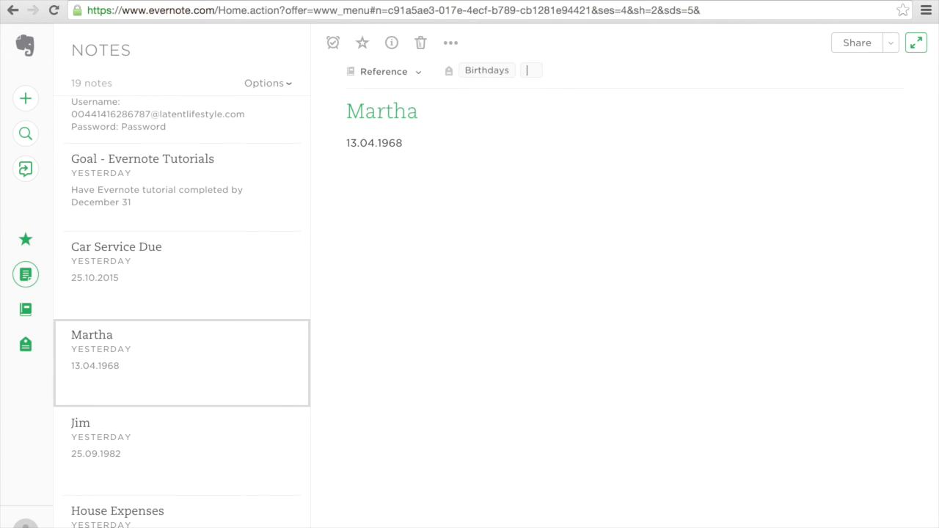
{"action": "left_click", "coordinate": [217, 437]}
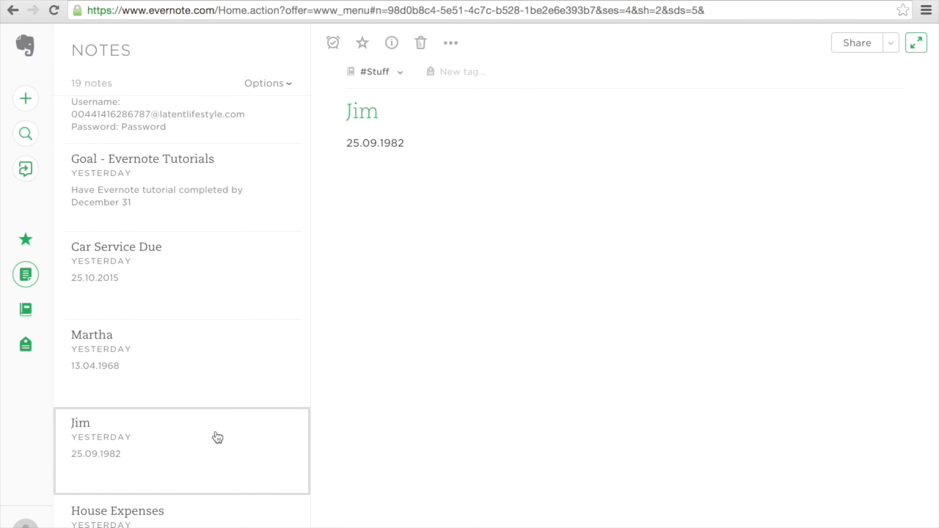
File the 25.09.1982 birthday note in Reference with the Birthdays tag.
{"action": "left_click", "coordinate": [399, 72]}
{"action": "left_click", "coordinate": [386, 242]}
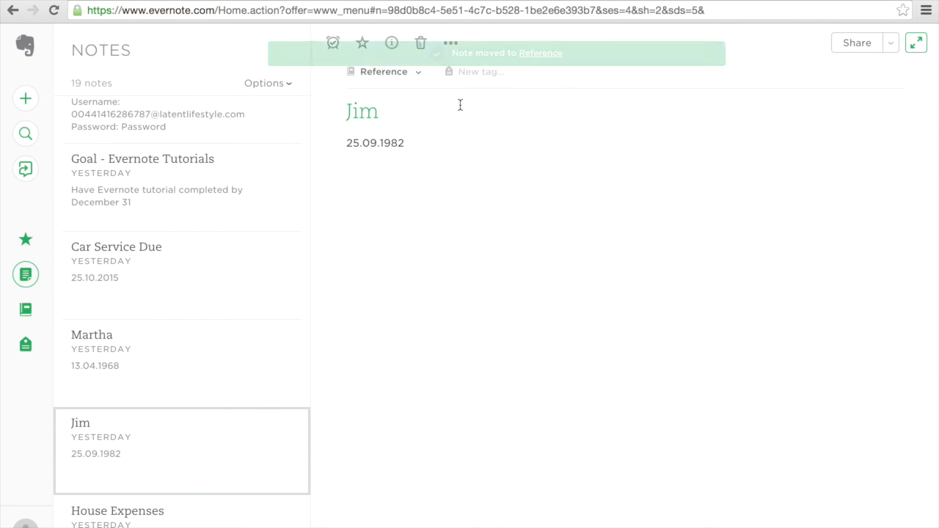
{"action": "left_click", "coordinate": [483, 75]}
{"action": "type", "text": "Birt"}
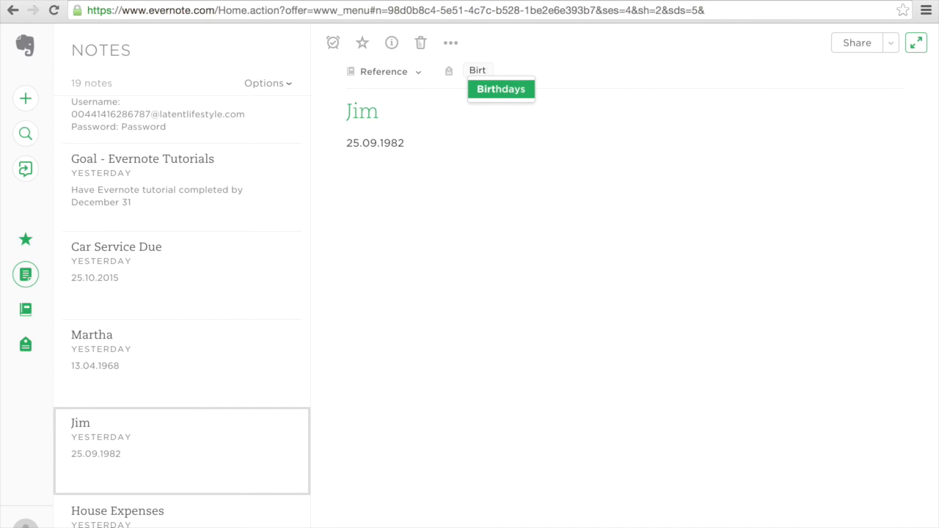
{"action": "key", "text": "Return"}
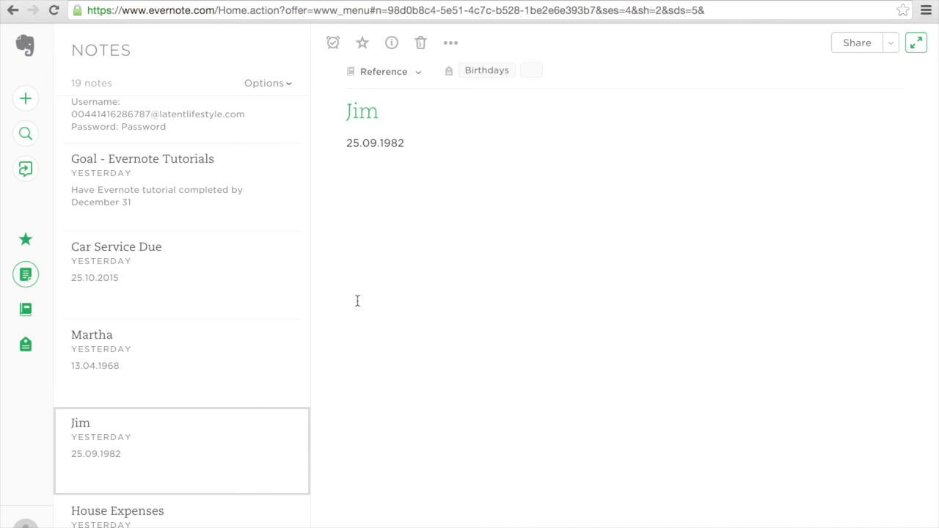
Move House Expenses into Projects tagged Expenses and House, then open Caprese Salad.
{"action": "scroll", "coordinate": [156, 465], "scroll_direction": "down", "scroll_amount": 2}
{"action": "scroll", "coordinate": [160, 468], "scroll_direction": "down", "scroll_amount": 4}
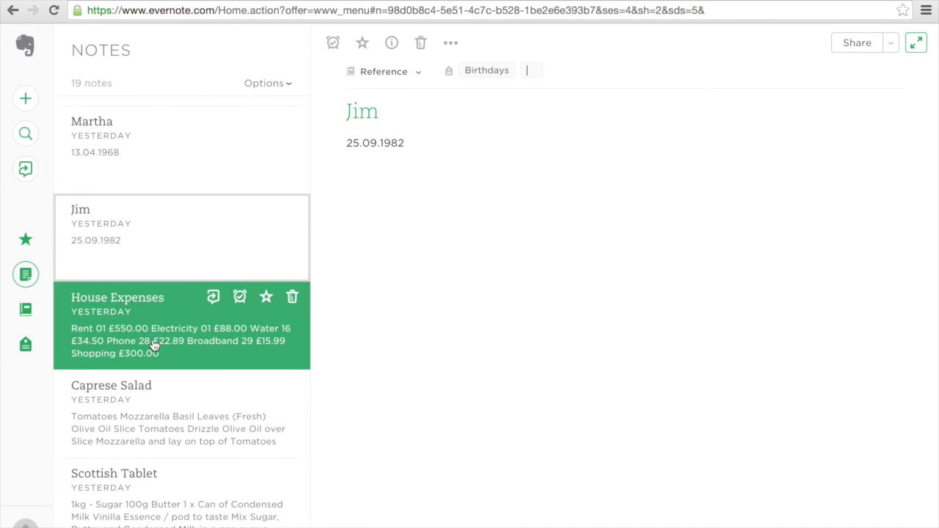
{"action": "left_click", "coordinate": [147, 335]}
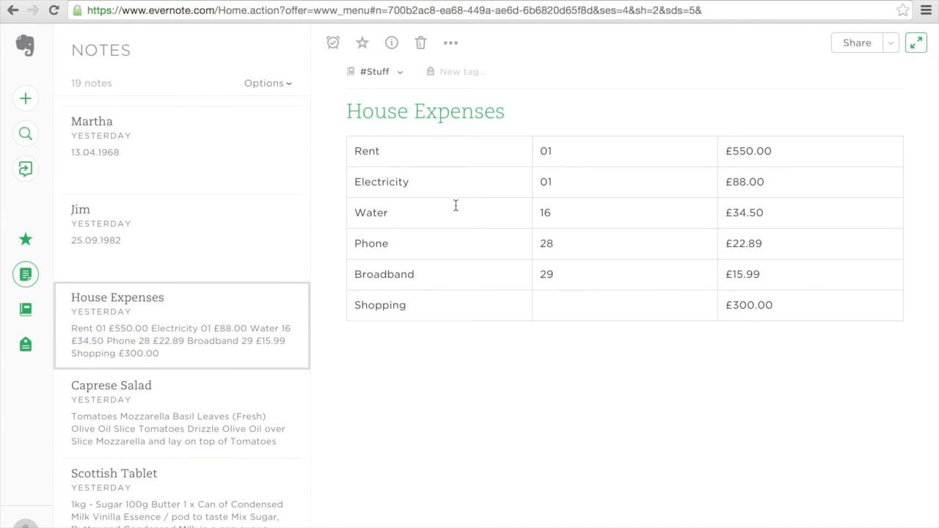
{"action": "left_click", "coordinate": [396, 73]}
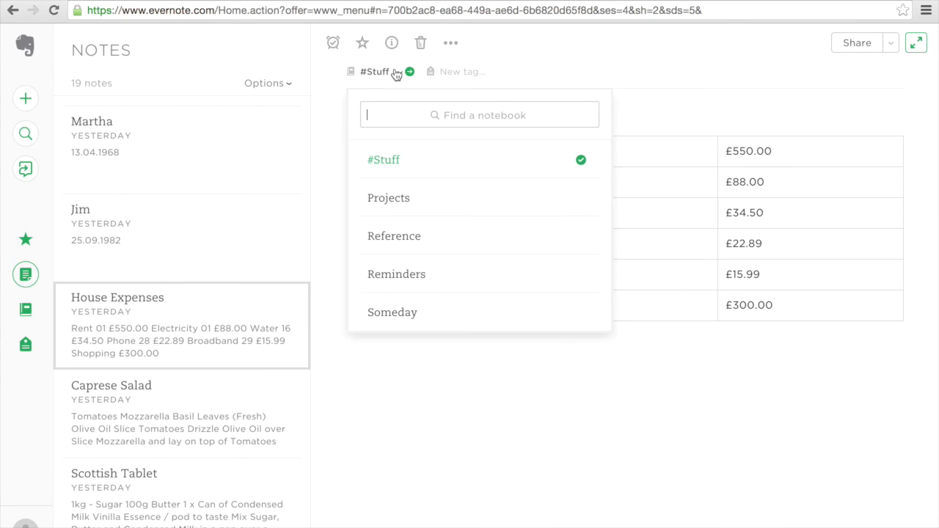
{"action": "left_click", "coordinate": [404, 199]}
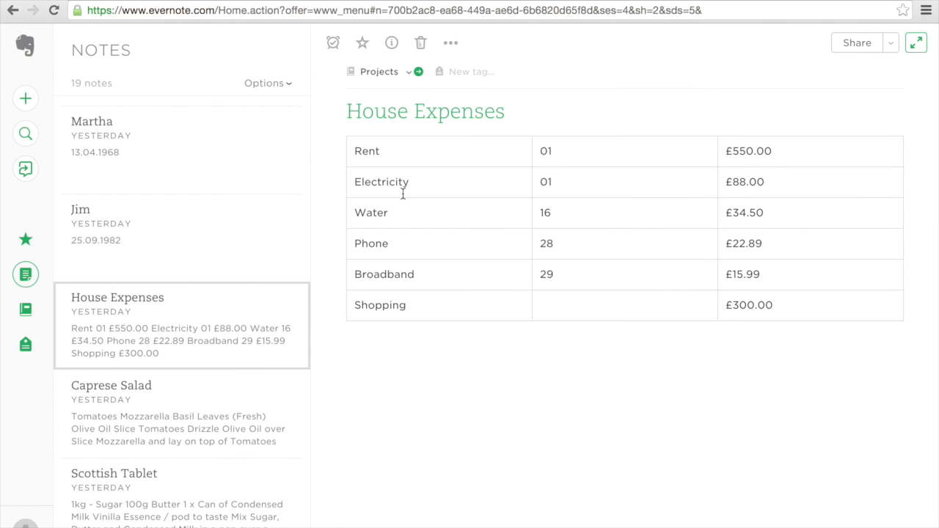
{"action": "left_click", "coordinate": [471, 71]}
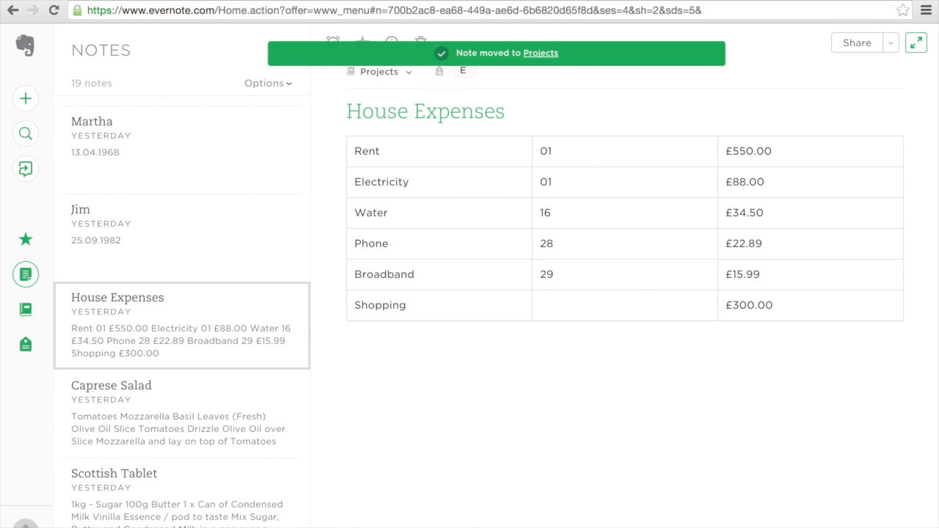
{"action": "type", "text": "Expenses"}
{"action": "key", "text": "Return"}
{"action": "type", "text": "House"}
{"action": "key", "text": "Return"}
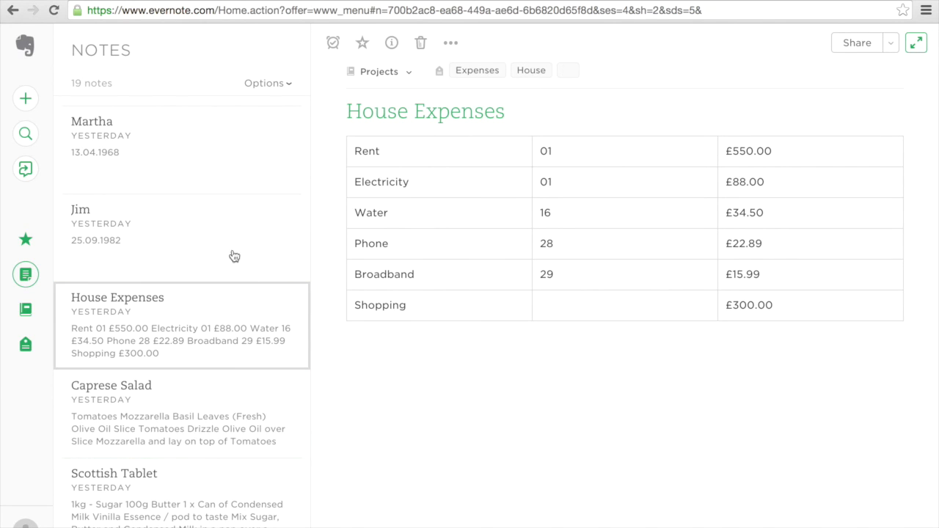
{"action": "left_click", "coordinate": [176, 411]}
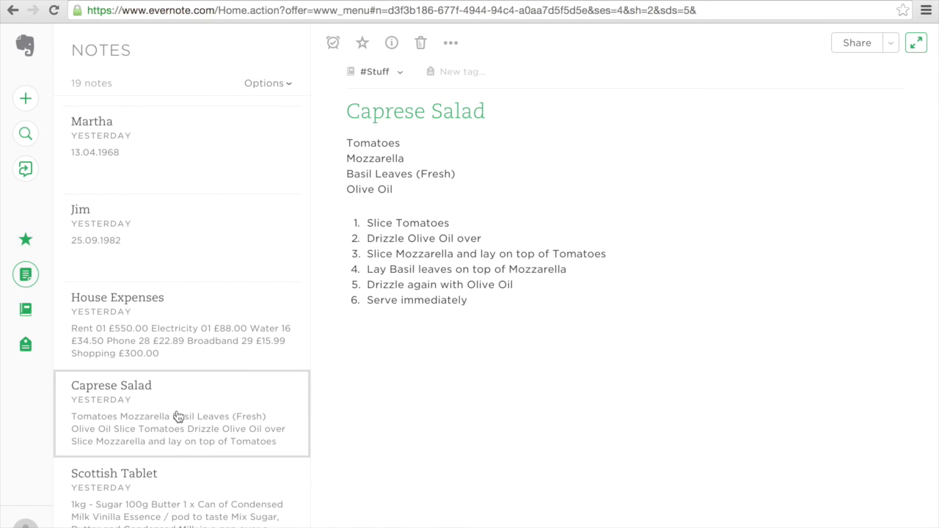
File Caprese Salad in Reference with the tags Receipe and Salad.
{"action": "left_click", "coordinate": [398, 76]}
{"action": "left_click", "coordinate": [397, 236]}
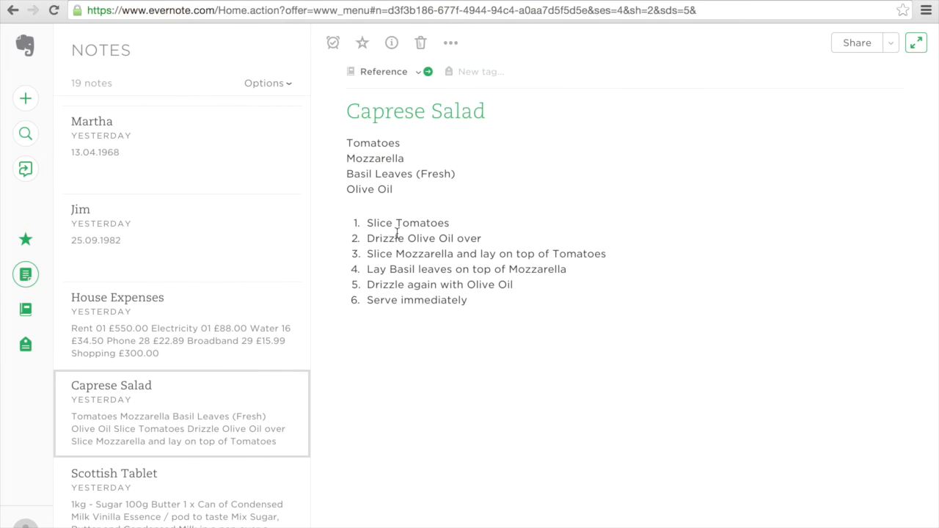
{"action": "left_click", "coordinate": [469, 74]}
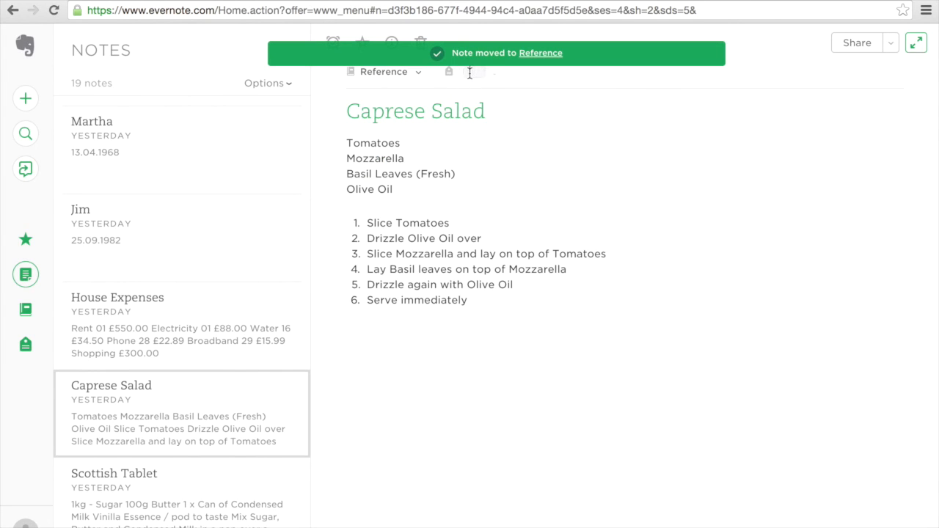
{"action": "type", "text": "Receipe"}
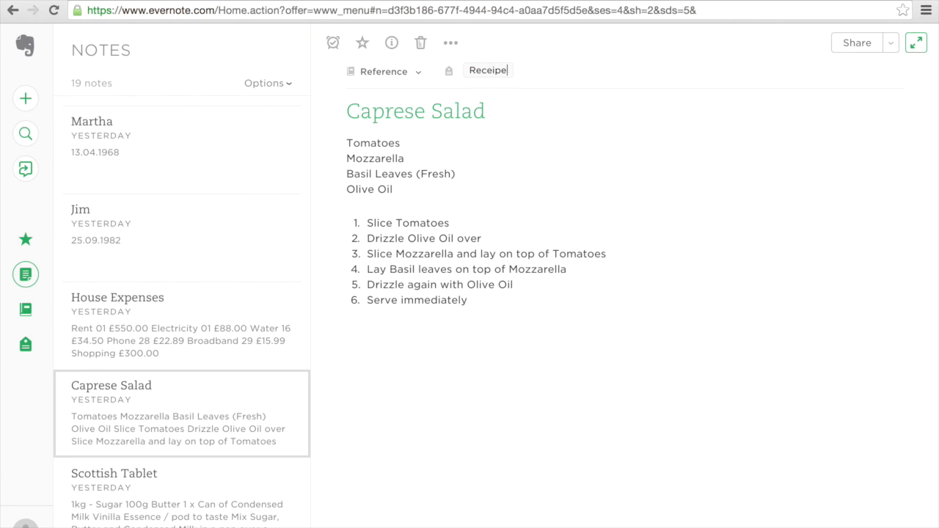
{"action": "key", "text": "Return"}
{"action": "type", "text": "Salad"}
{"action": "key", "text": "Return"}
File Scottish Tablet in Reference tagged Receipe and Sweet, then open Shopping List - Wednesday.
{"action": "left_click", "coordinate": [159, 501]}
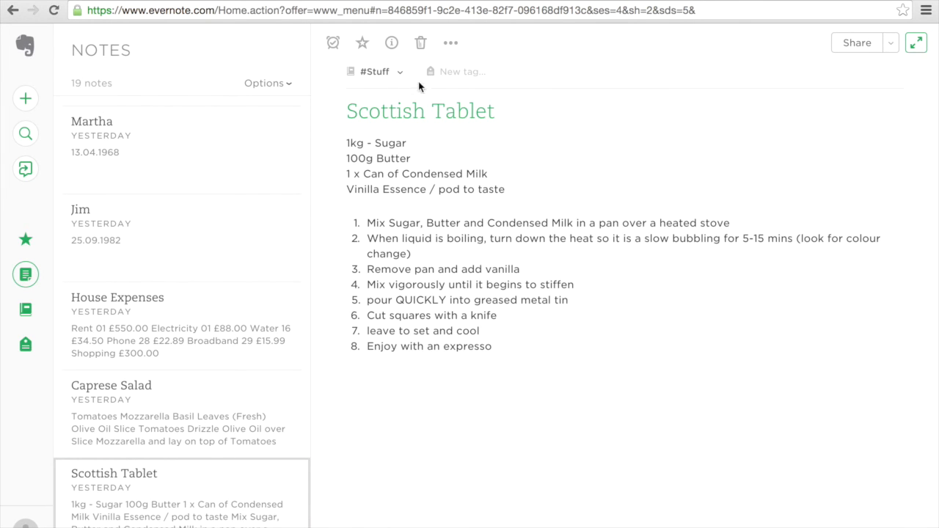
{"action": "left_click", "coordinate": [386, 73]}
{"action": "left_click", "coordinate": [401, 249]}
{"action": "left_click", "coordinate": [496, 76]}
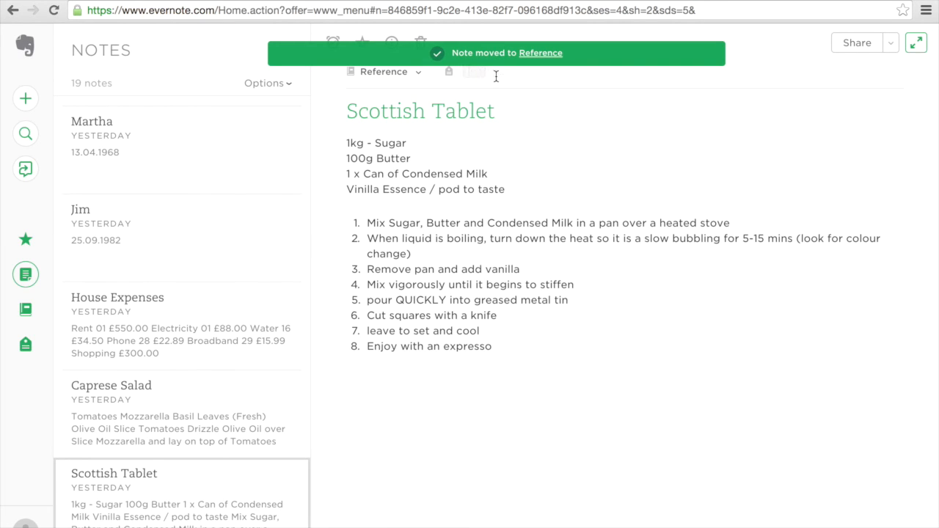
{"action": "type", "text": "Rece"}
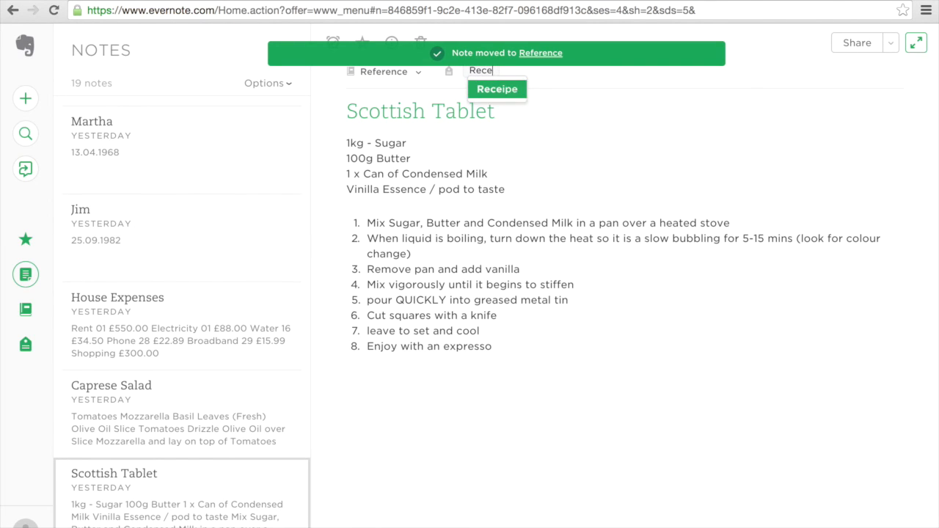
{"action": "key", "text": "Return"}
{"action": "type", "text": "Sweet"}
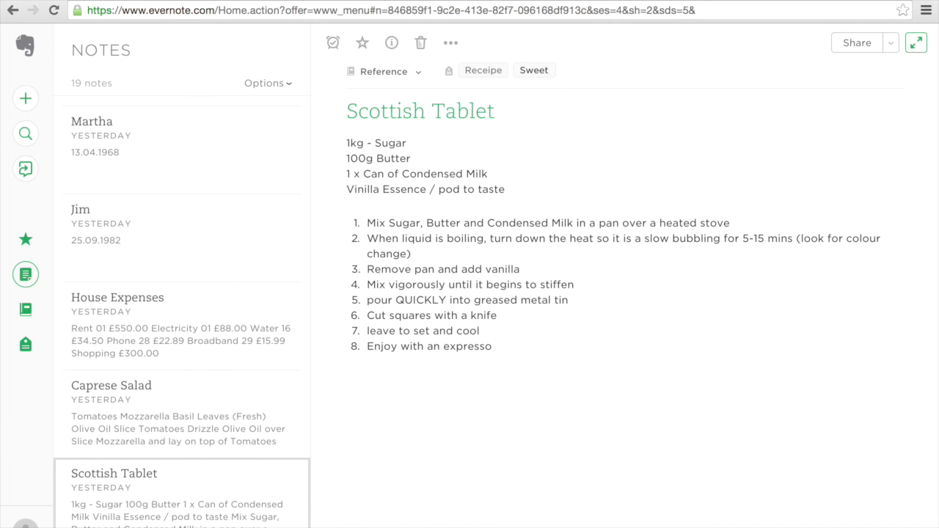
{"action": "key", "text": "Return"}
{"action": "scroll", "coordinate": [218, 384], "scroll_direction": "down", "scroll_amount": 5}
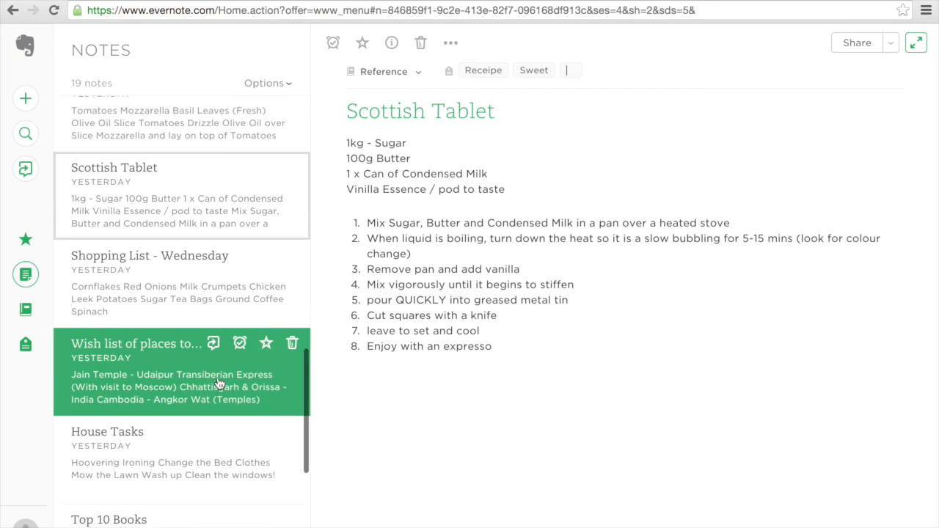
{"action": "left_click", "coordinate": [211, 259]}
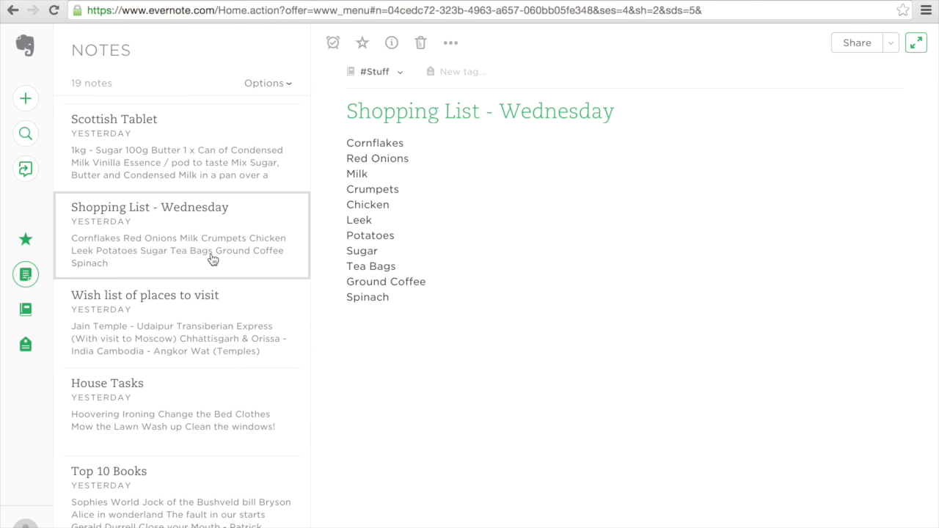
Move Shopping List - Wednesday into Projects tagged Shopping, then open Wish list of places to visit.
{"action": "left_click", "coordinate": [394, 73]}
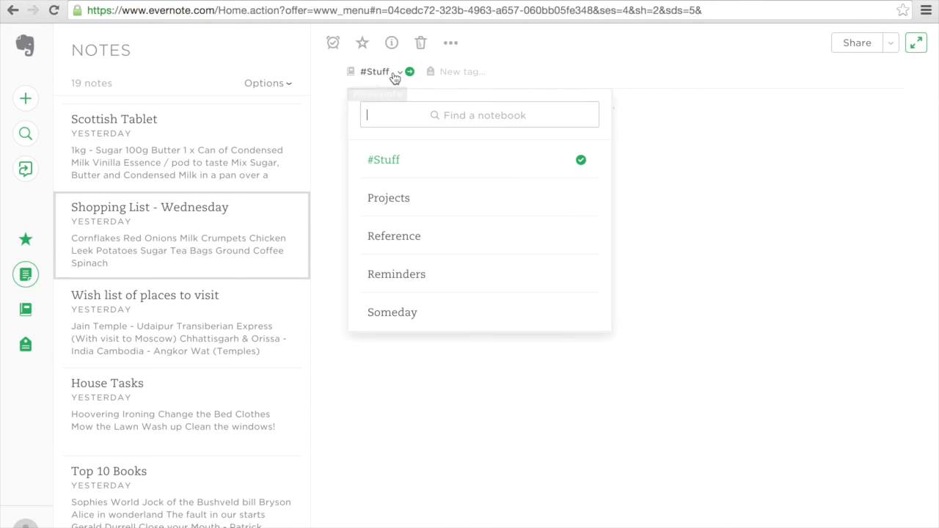
{"action": "left_click", "coordinate": [398, 198]}
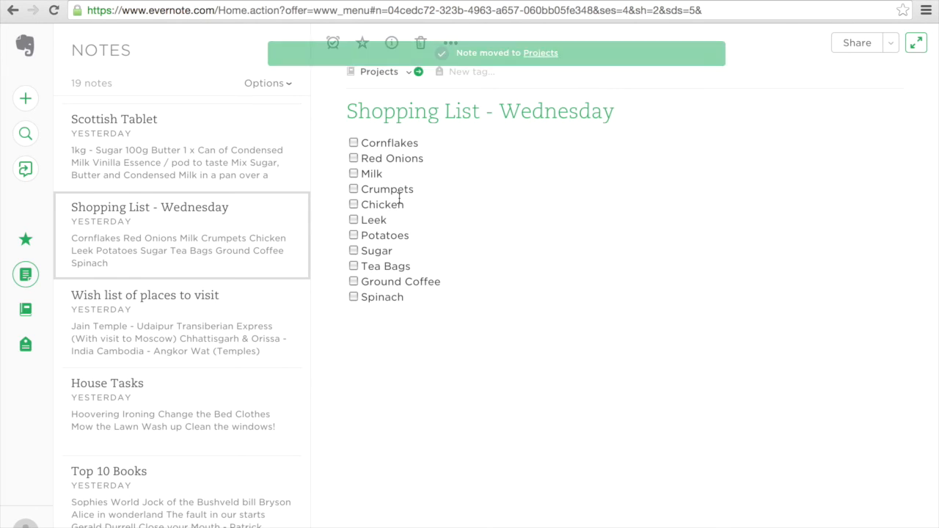
{"action": "left_click", "coordinate": [489, 74]}
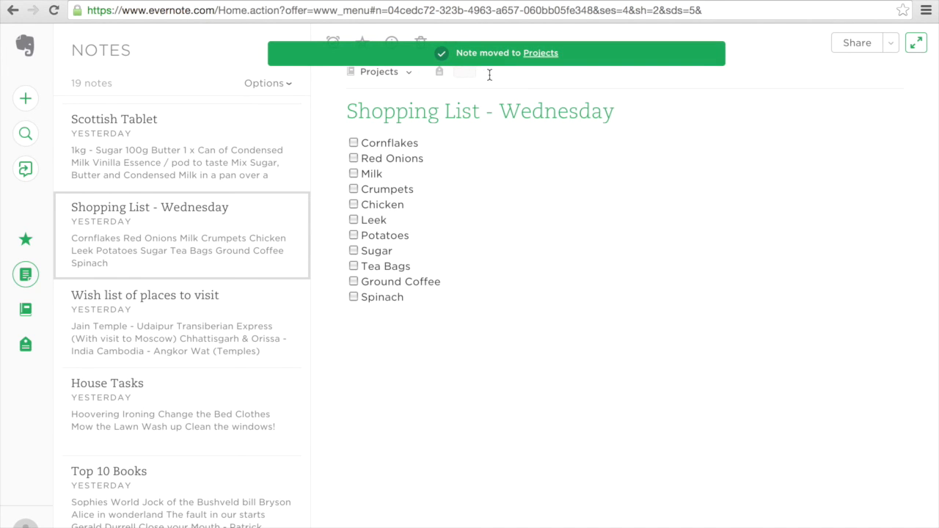
{"action": "type", "text": "Sh"}
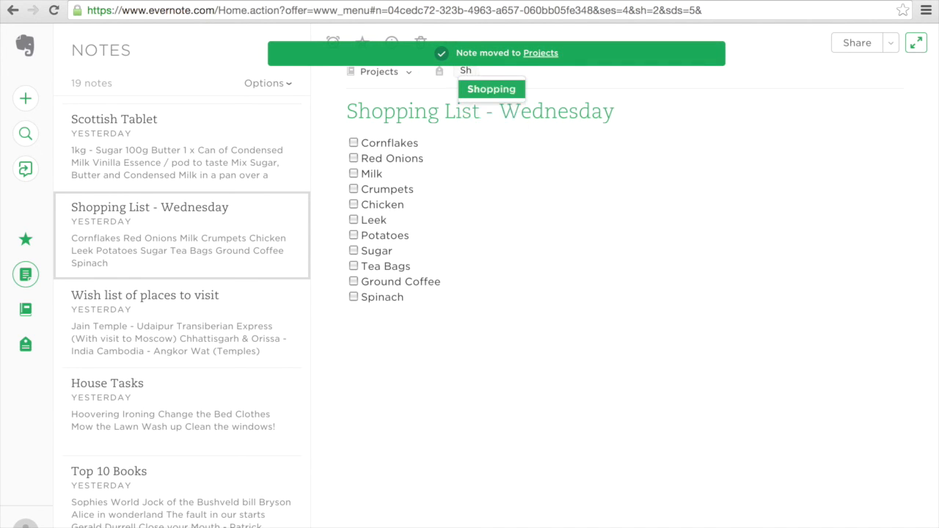
{"action": "key", "text": "Return"}
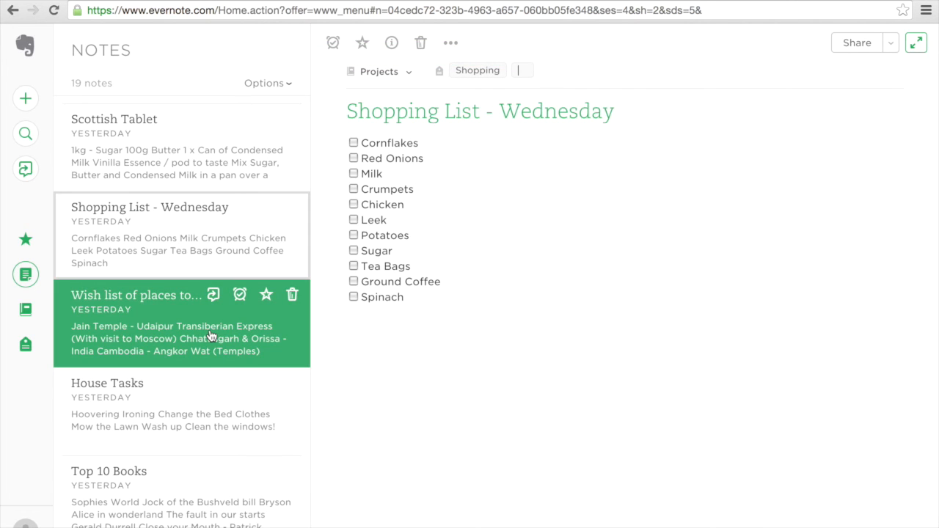
{"action": "left_click", "coordinate": [210, 336]}
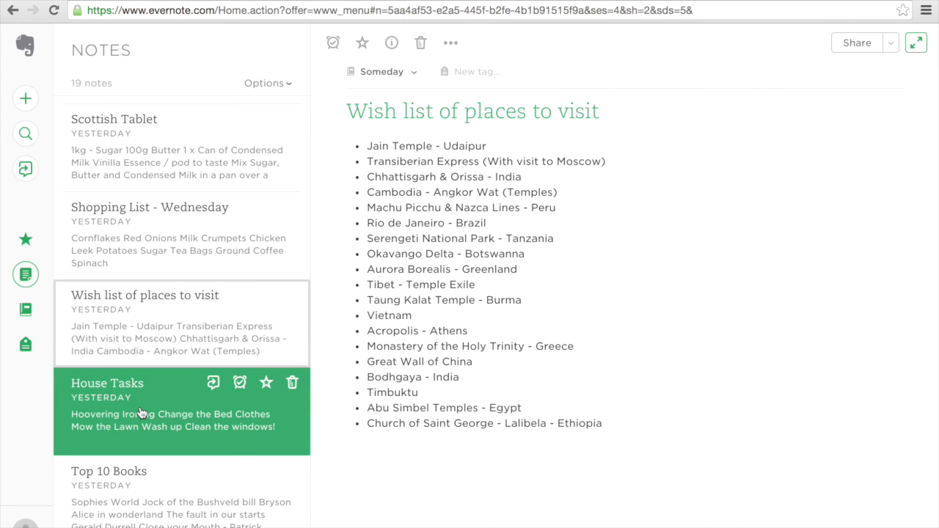
Move the House Tasks note into the Projects notebook.
{"action": "left_click", "coordinate": [142, 413]}
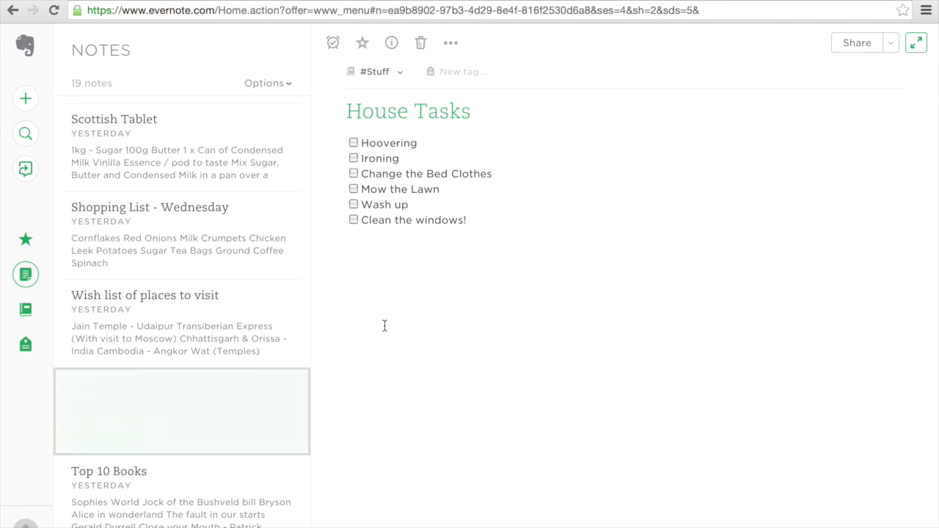
{"action": "left_click", "coordinate": [392, 76]}
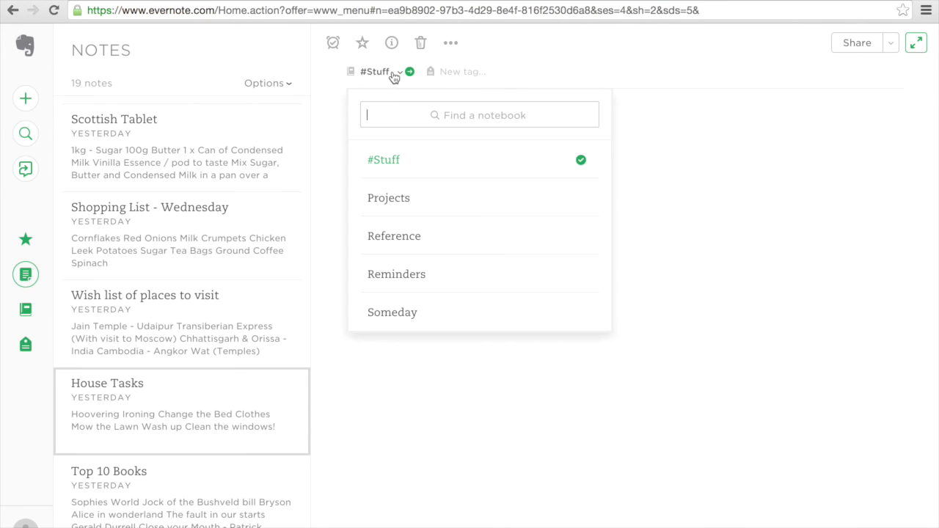
{"action": "left_click", "coordinate": [398, 203]}
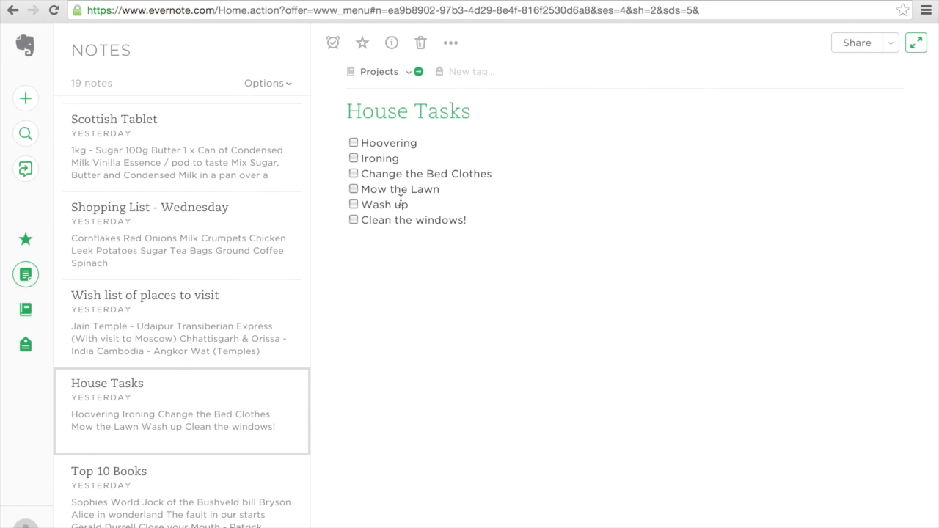
{"action": "left_click", "coordinate": [466, 73]}
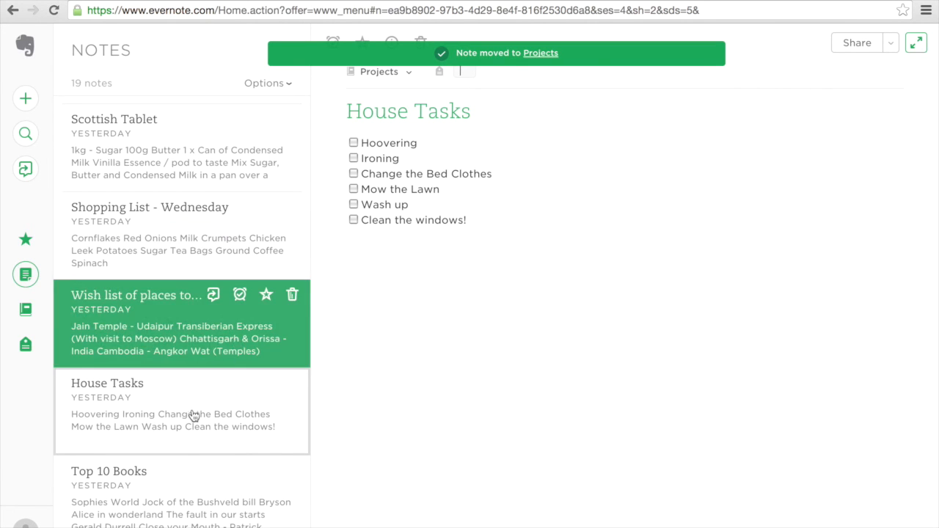
File Top 10 Books in Reference tagged Books, then open Topics for Notes.
{"action": "scroll", "coordinate": [168, 488], "scroll_direction": "down", "scroll_amount": 3}
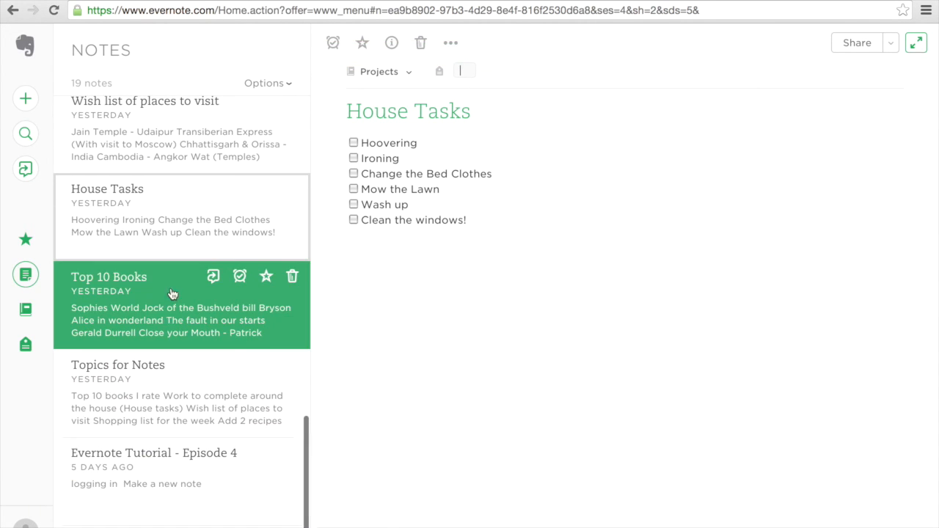
{"action": "left_click", "coordinate": [170, 304]}
{"action": "left_click", "coordinate": [402, 73]}
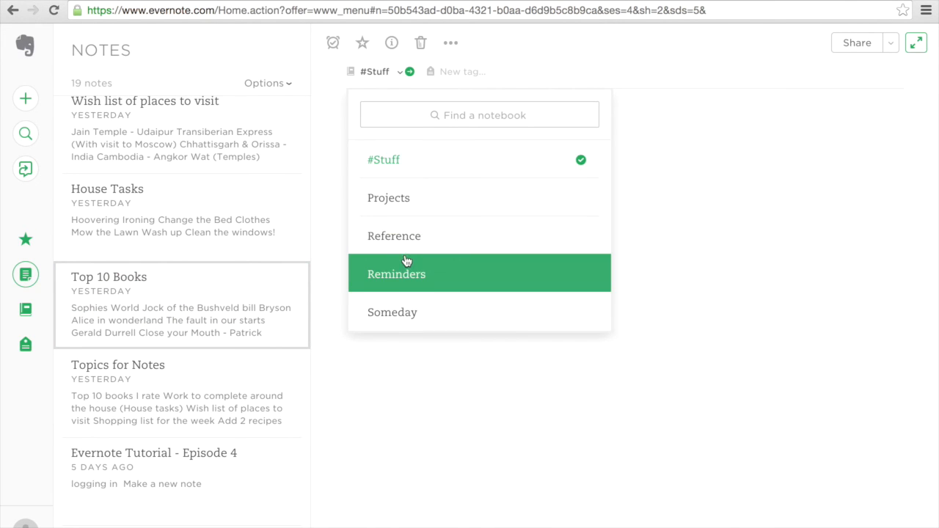
{"action": "left_click", "coordinate": [407, 235]}
{"action": "left_click", "coordinate": [470, 70]}
{"action": "type", "text": "Books"}
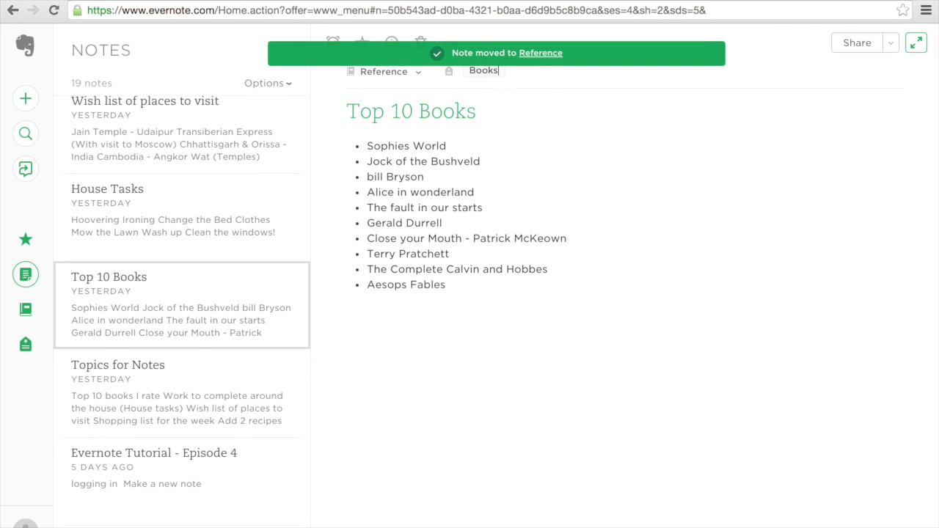
{"action": "key", "text": "Return"}
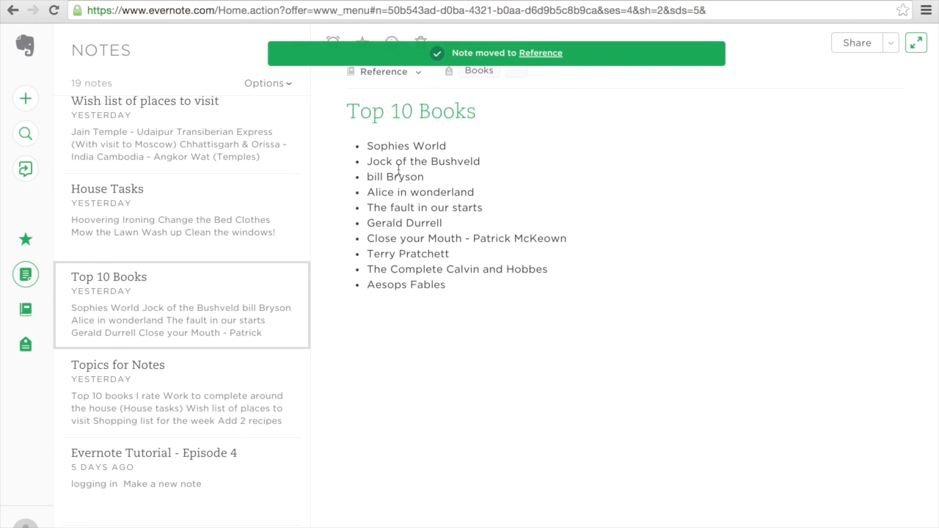
{"action": "left_click", "coordinate": [210, 387]}
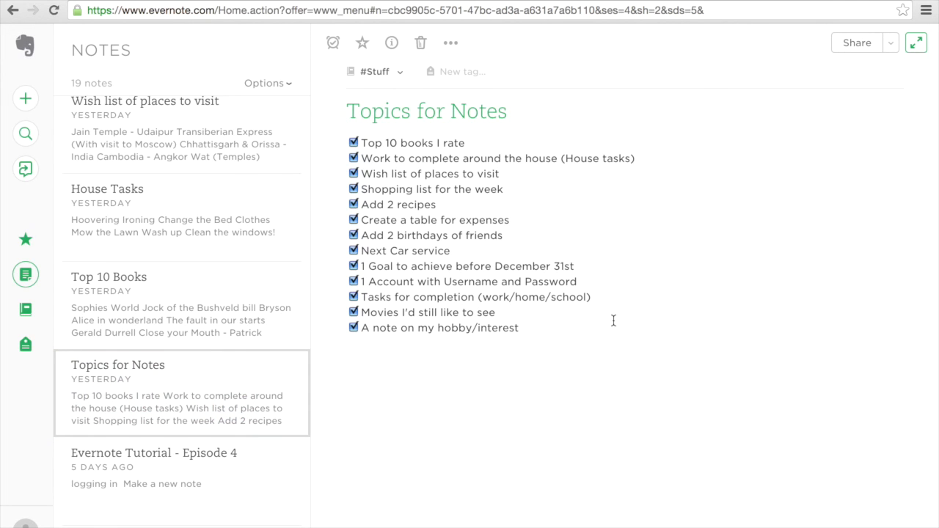
Move Topics for Notes into Reference with the tags Evernote and Tutorials.
{"action": "left_click", "coordinate": [384, 72]}
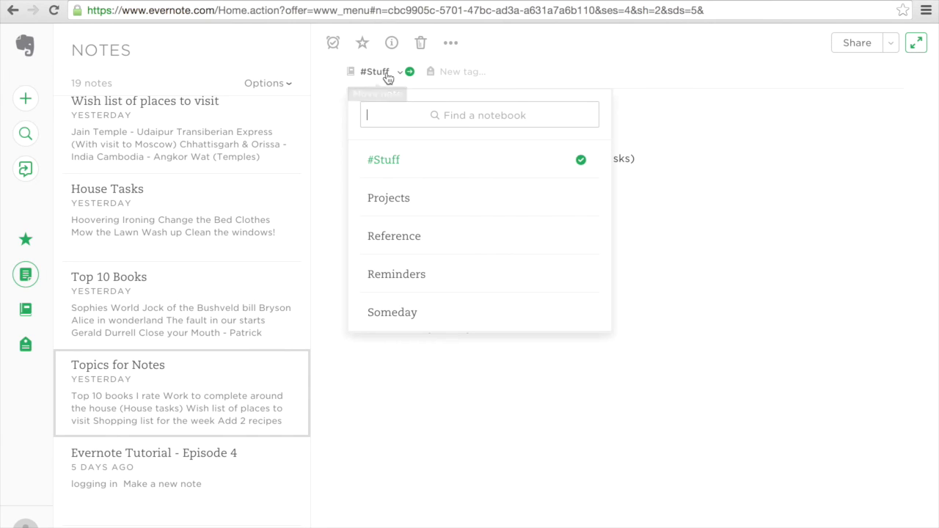
{"action": "left_click", "coordinate": [411, 243]}
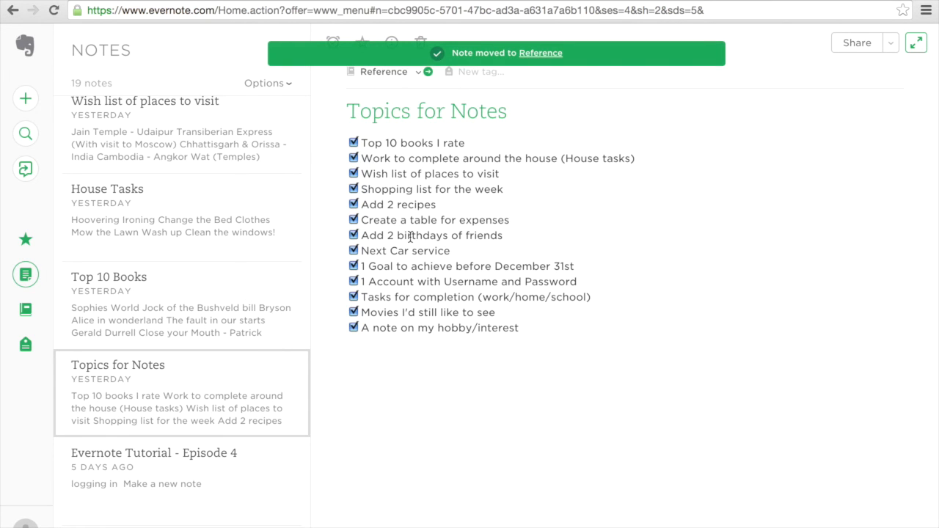
{"action": "left_click", "coordinate": [486, 74]}
{"action": "type", "text": "Evernote"}
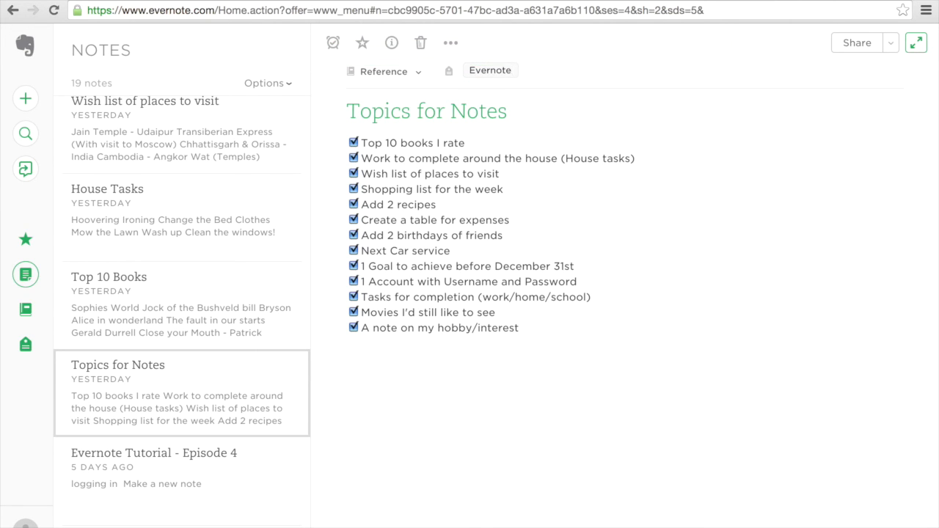
{"action": "key", "text": "Return"}
{"action": "type", "text": "Tut"}
{"action": "key", "text": "Return"}
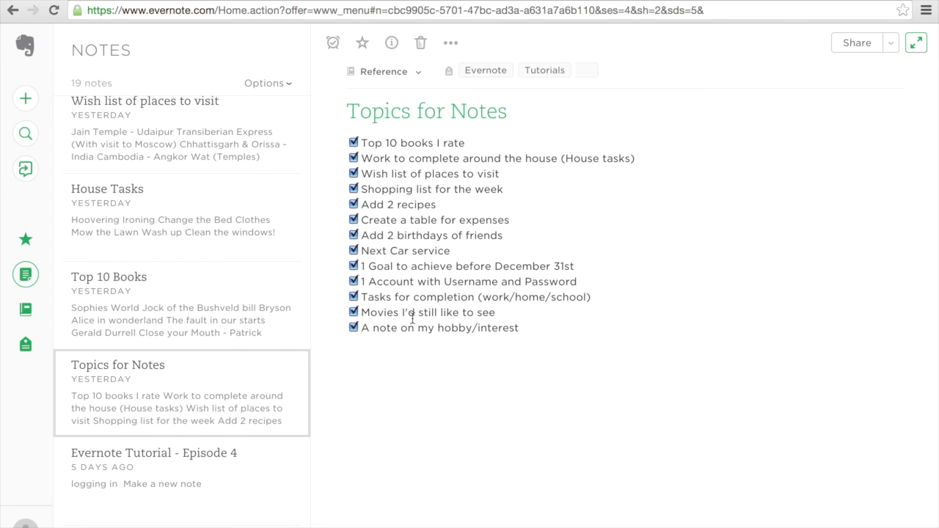
File Evernote Tutorial - Episode 4 in Reference tagged Tutorials and Evernote, then open Shopping List - Friday.
{"action": "left_click", "coordinate": [222, 479]}
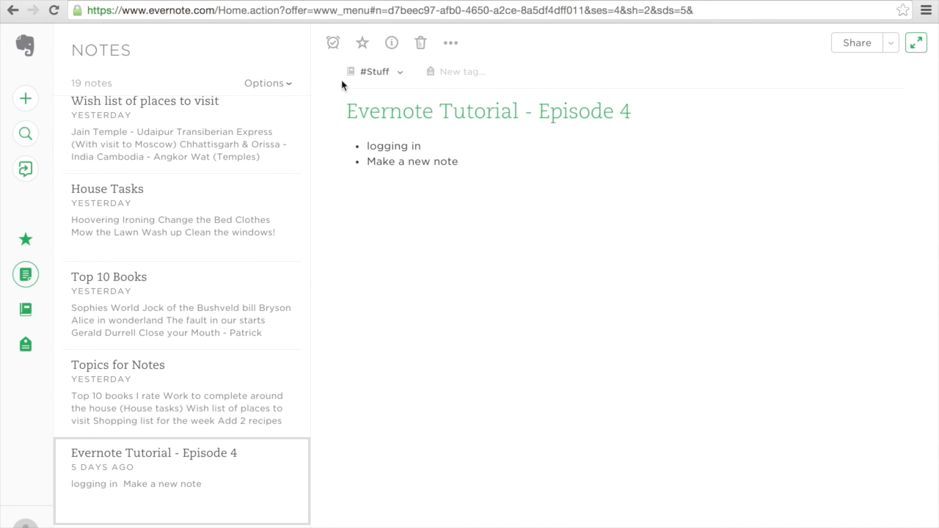
{"action": "left_click", "coordinate": [380, 73]}
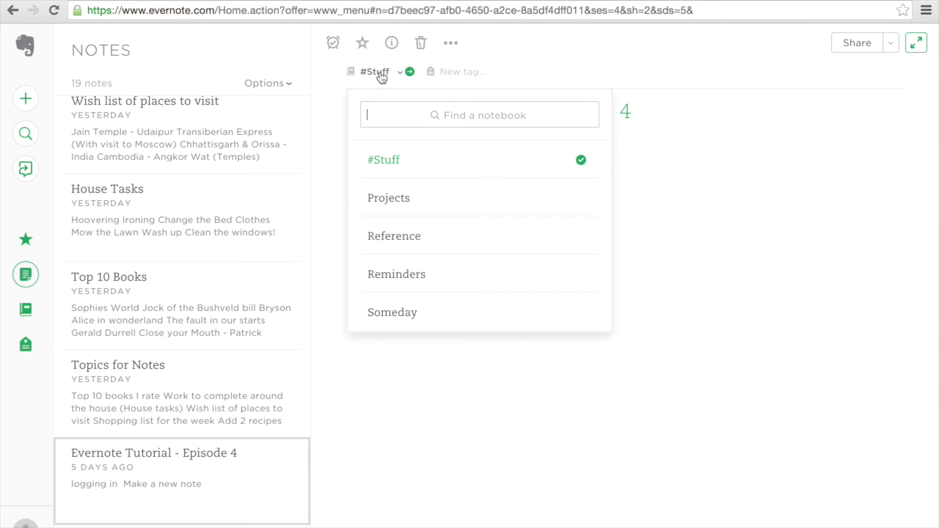
{"action": "left_click", "coordinate": [414, 242]}
{"action": "left_click", "coordinate": [479, 71]}
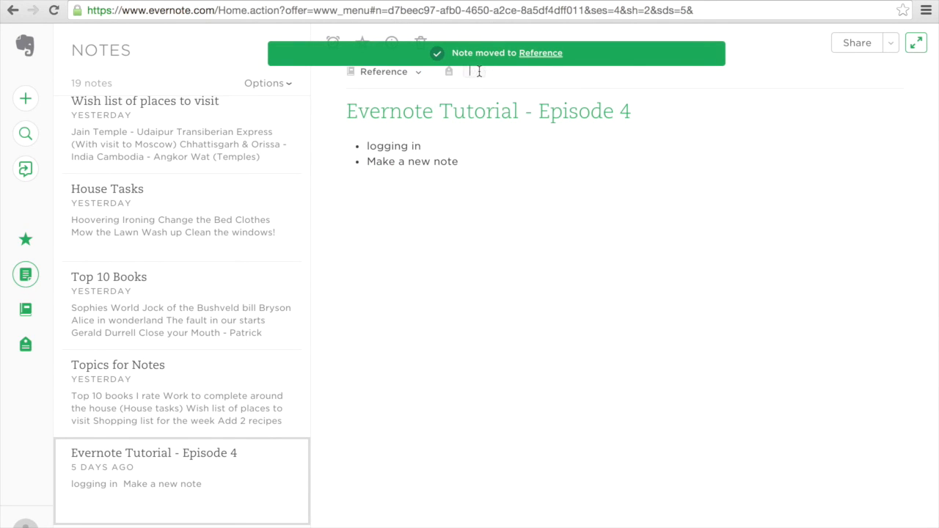
{"action": "type", "text": "Tut"}
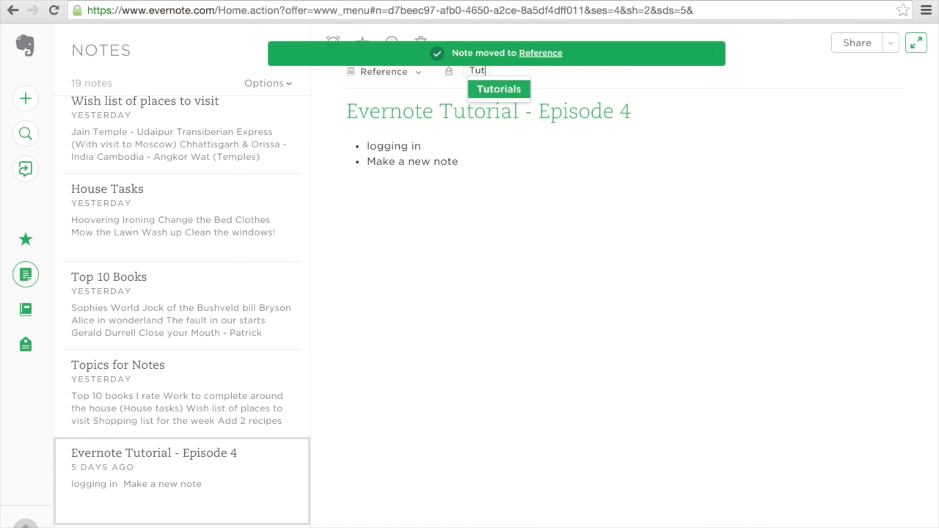
{"action": "key", "text": "Return"}
{"action": "type", "text": "Ever"}
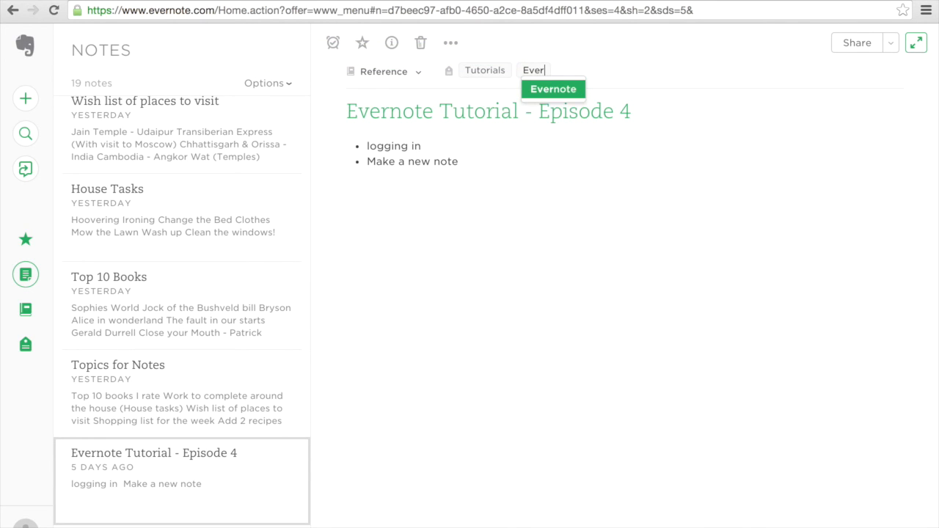
{"action": "key", "text": "Return"}
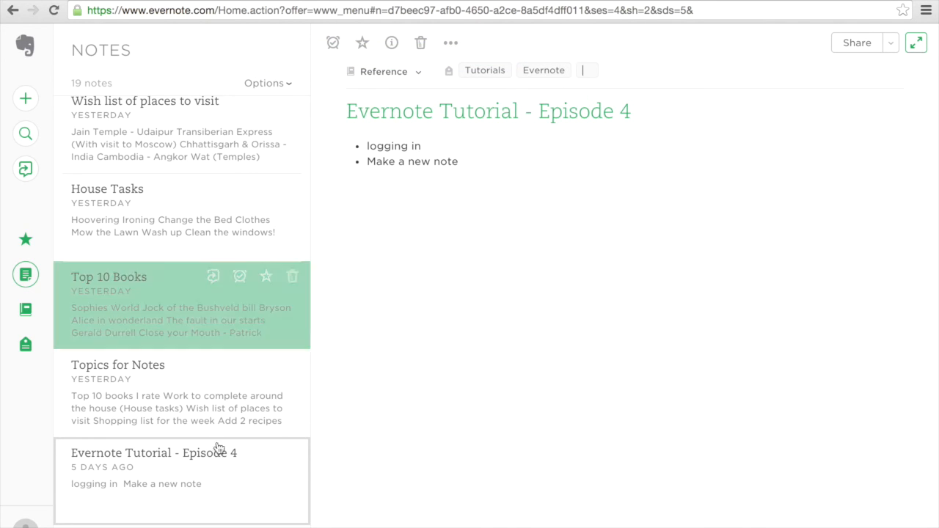
{"action": "left_click", "coordinate": [182, 527]}
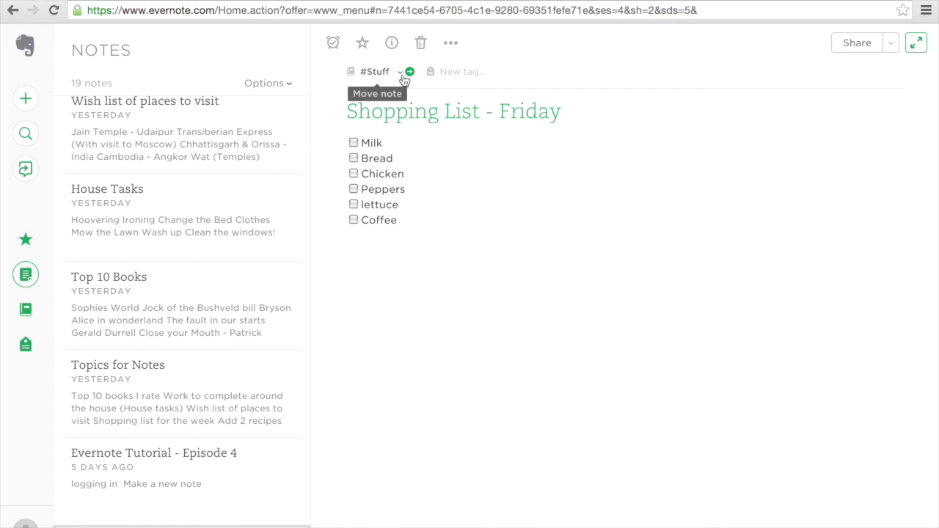
Delete the duplicate Shopping List - Friday note and show the notebooks list.
{"action": "left_click", "coordinate": [420, 44]}
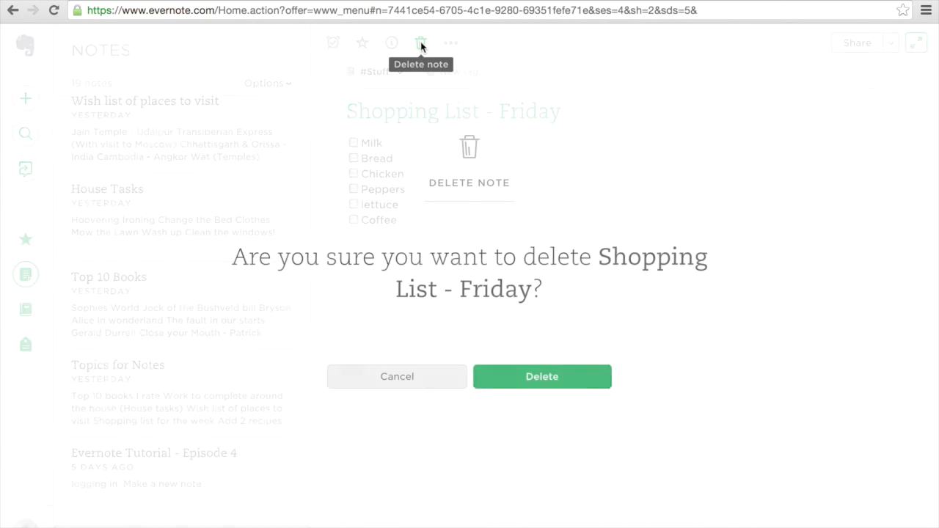
{"action": "left_click", "coordinate": [558, 377]}
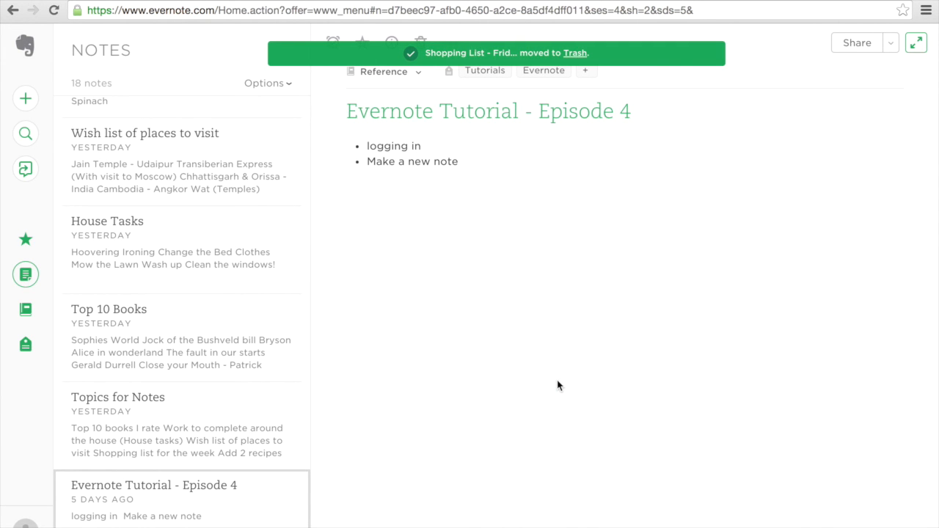
{"action": "left_click", "coordinate": [25, 311]}
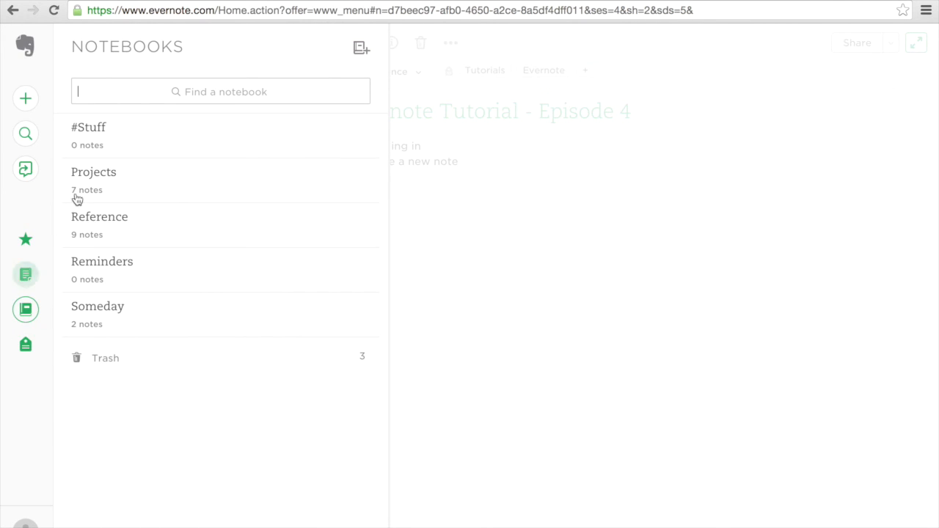
Check that #Stuff is empty and look through the Projects and Reference notebooks.
{"action": "left_click", "coordinate": [136, 128]}
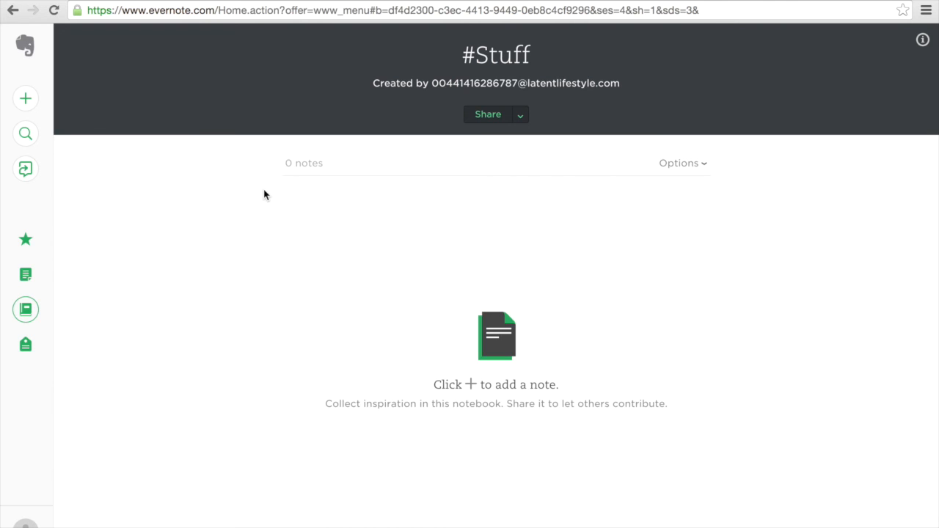
{"action": "left_click", "coordinate": [25, 311]}
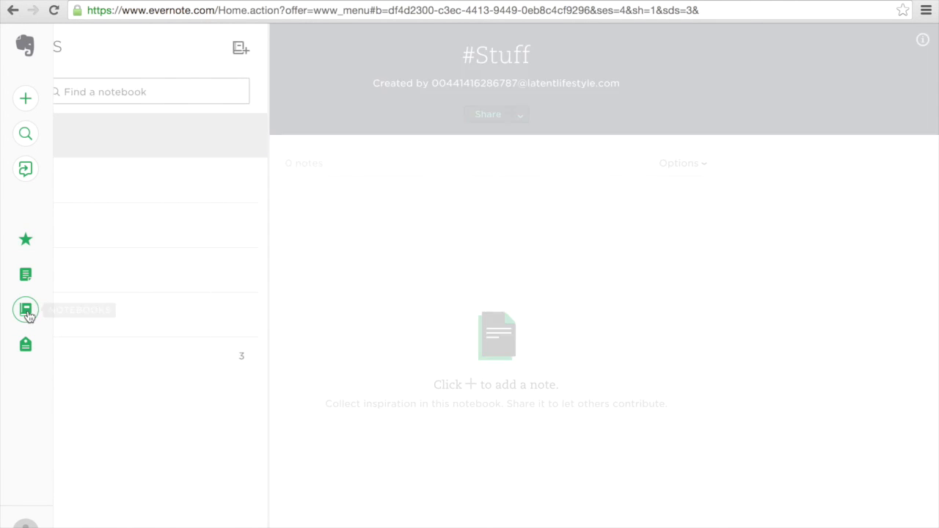
{"action": "left_click", "coordinate": [129, 178]}
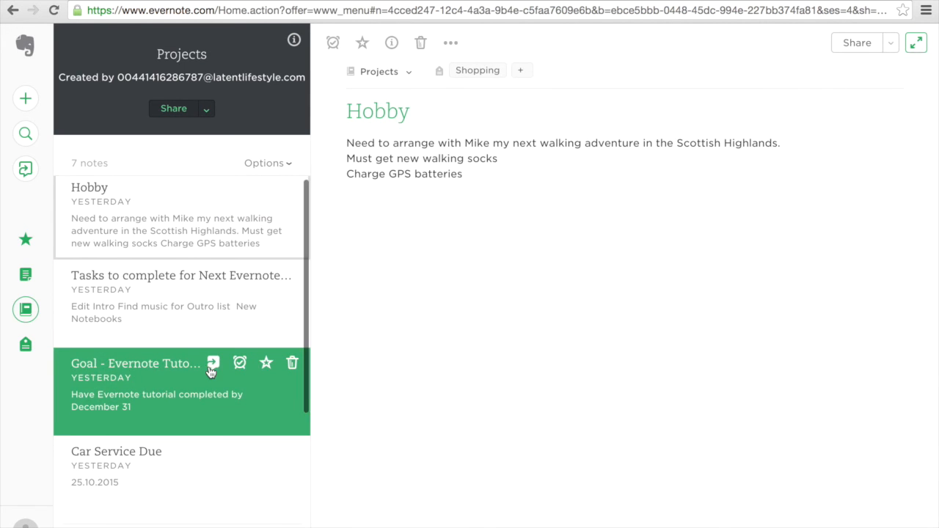
{"action": "scroll", "coordinate": [209, 367], "scroll_direction": "down", "scroll_amount": 1}
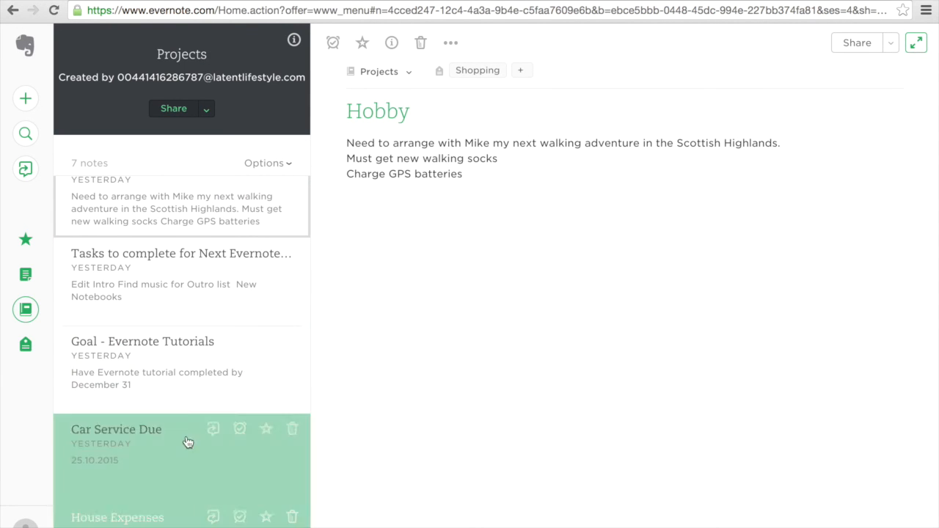
{"action": "left_click", "coordinate": [26, 311]}
{"action": "left_click", "coordinate": [115, 221]}
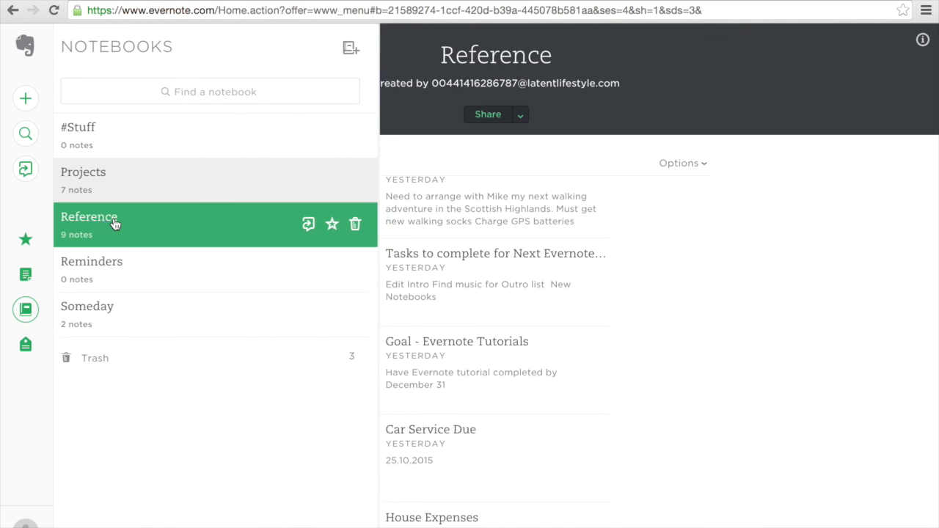
{"action": "scroll", "coordinate": [272, 409], "scroll_direction": "down", "scroll_amount": 5}
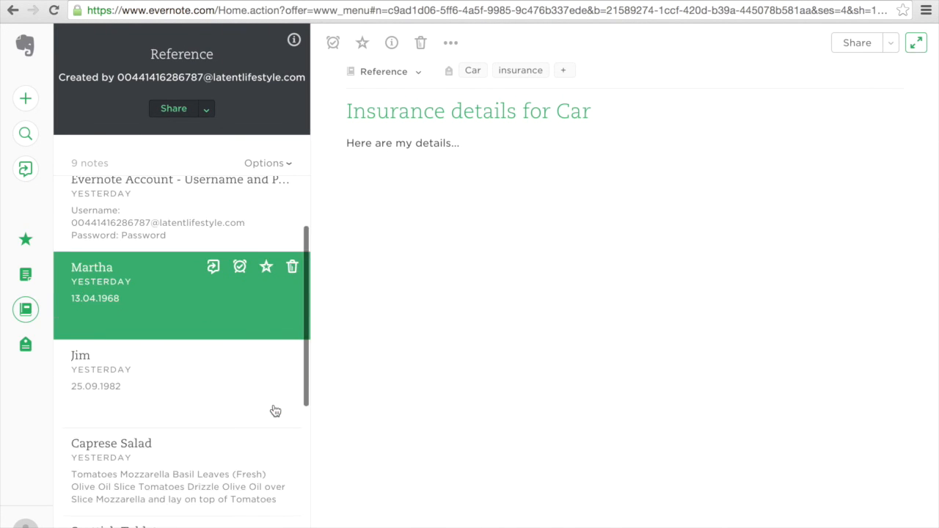
{"action": "scroll", "coordinate": [275, 411], "scroll_direction": "up", "scroll_amount": 5}
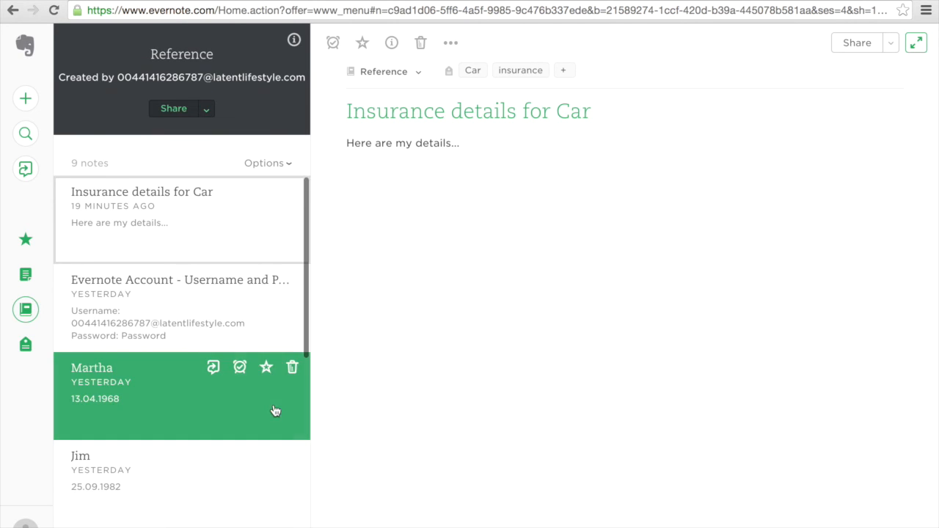
Recheck the notebook counts with Reminders holding 1 note, and look at Someday.
{"action": "left_click", "coordinate": [25, 309]}
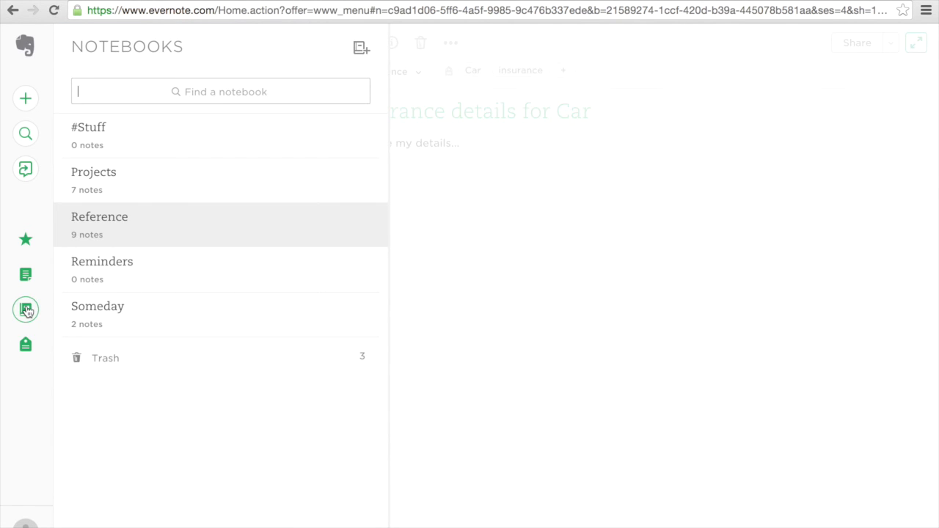
{"action": "mouse_move", "coordinate": [64, 220]}
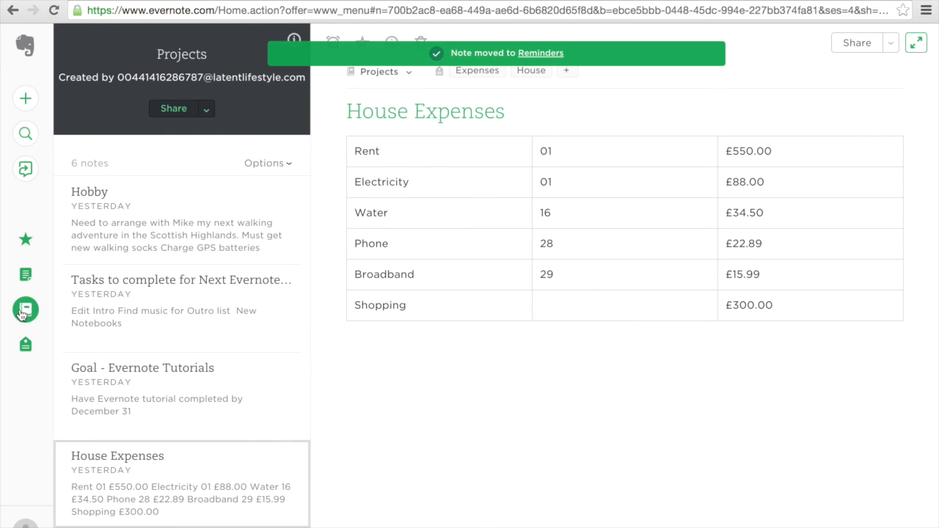
{"action": "left_click", "coordinate": [24, 310]}
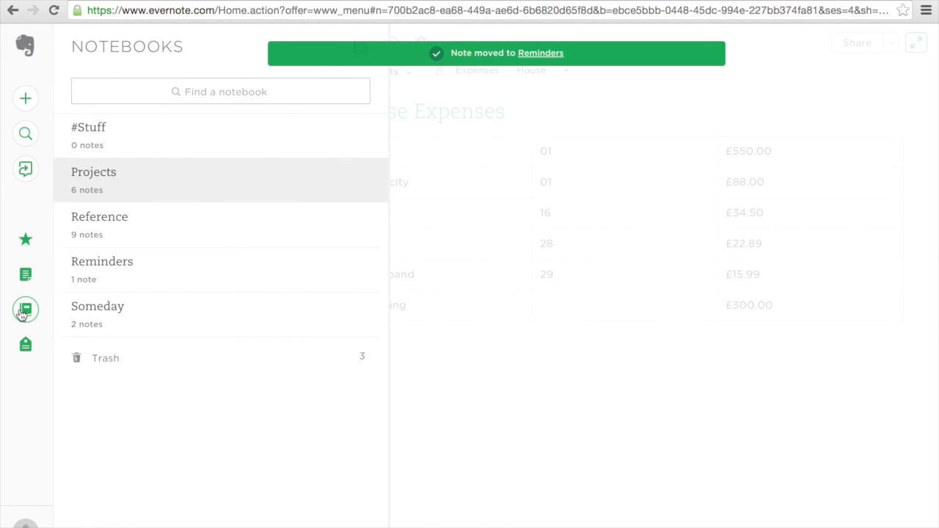
{"action": "mouse_move", "coordinate": [254, 285]}
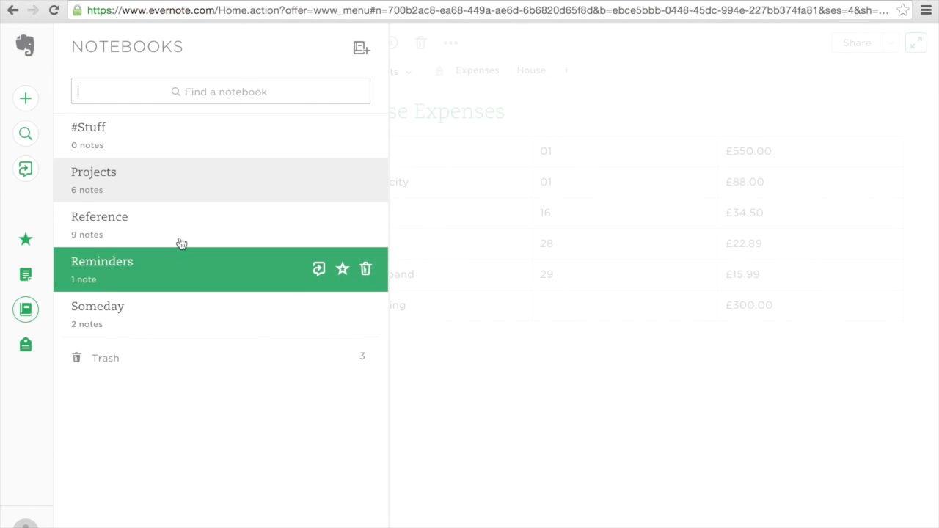
{"action": "left_click", "coordinate": [127, 317]}
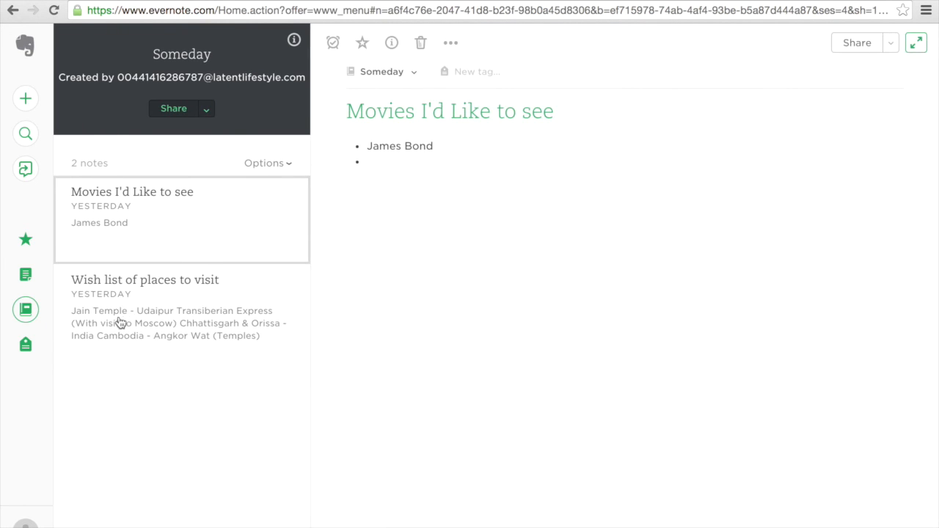
{"action": "left_click", "coordinate": [26, 314]}
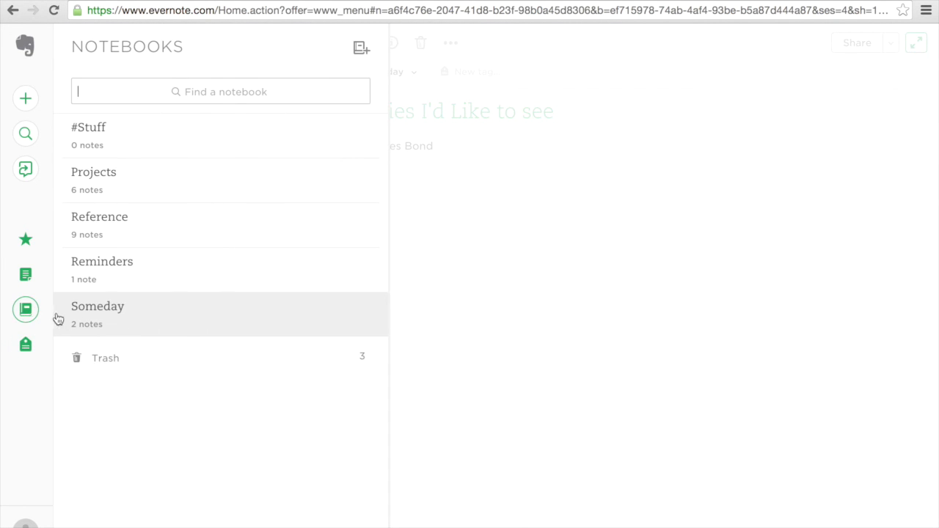
Show the tag list and display the notes tagged Salad.
{"action": "left_click", "coordinate": [26, 346]}
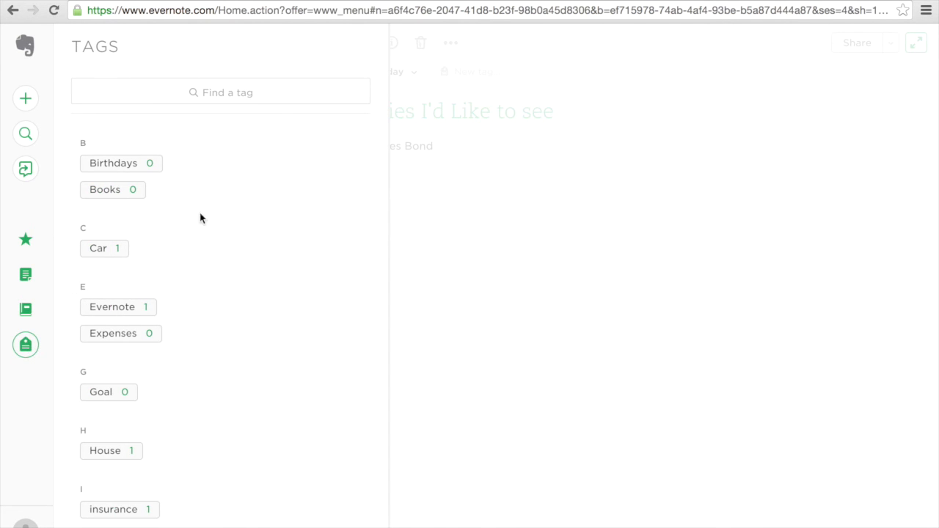
{"action": "scroll", "coordinate": [277, 314], "scroll_direction": "down", "scroll_amount": 5}
{"action": "scroll", "coordinate": [277, 314], "scroll_direction": "down", "scroll_amount": 5}
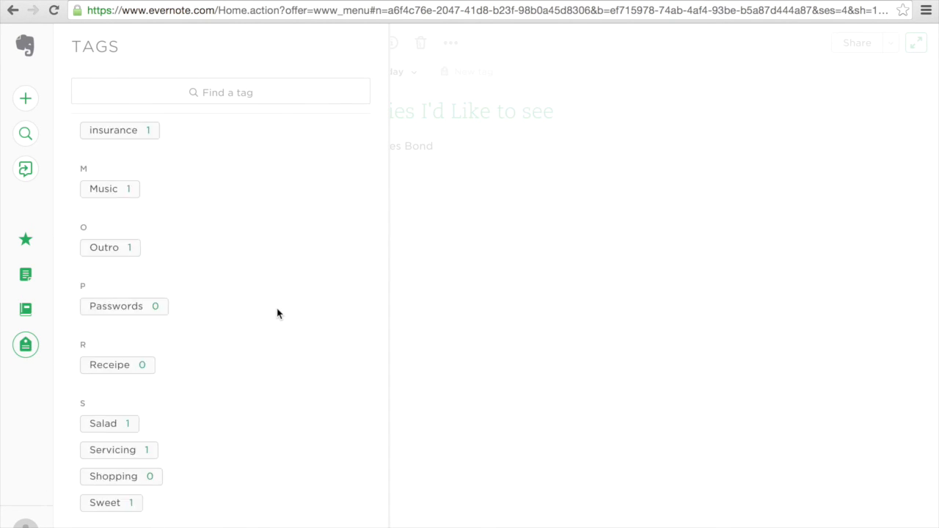
{"action": "left_click", "coordinate": [108, 345]}
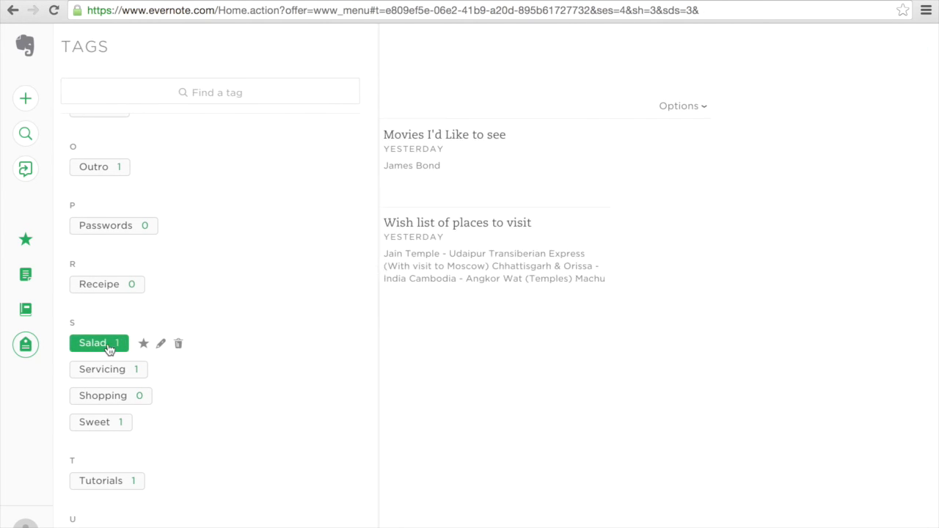